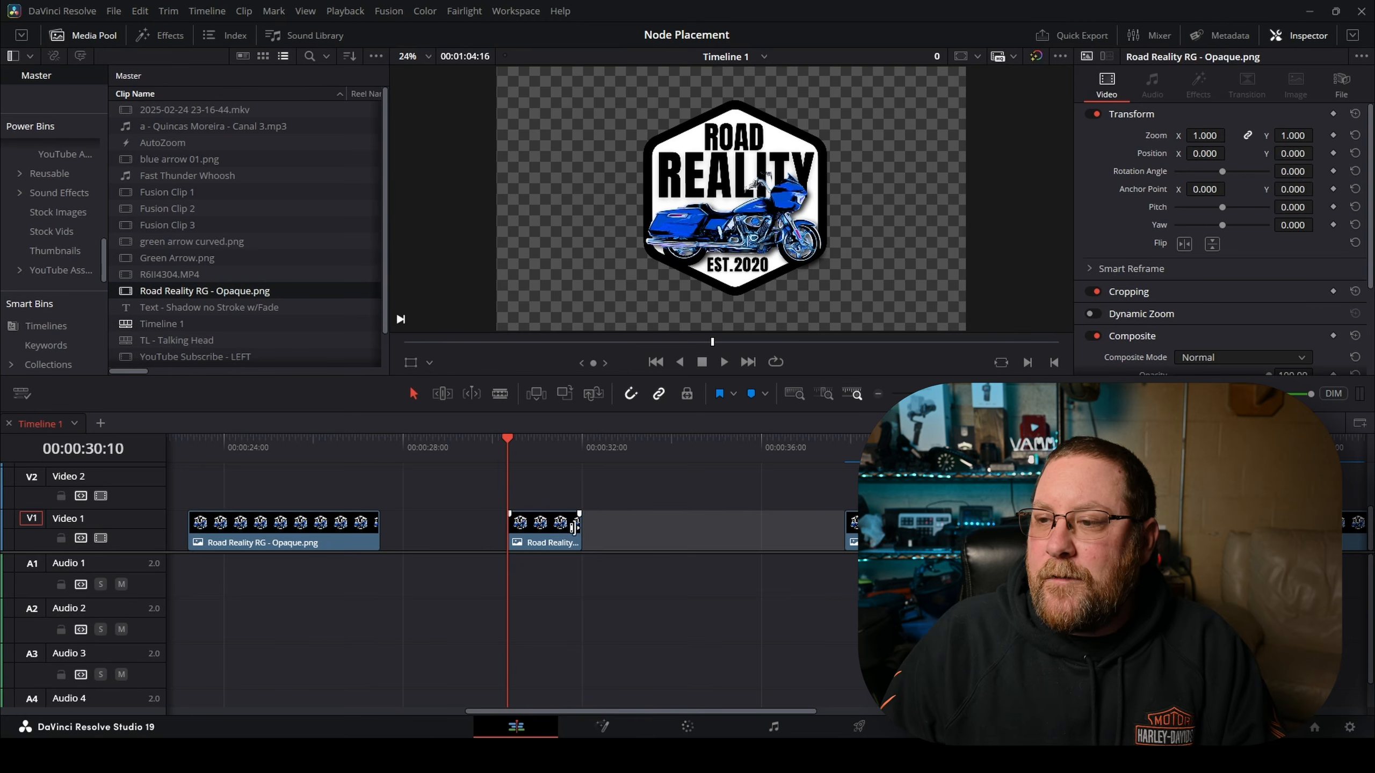
Set the duration of the short Road Reality logo clip at the playhead to 2:00
{"action": "left_click", "coordinate": [563, 528]}
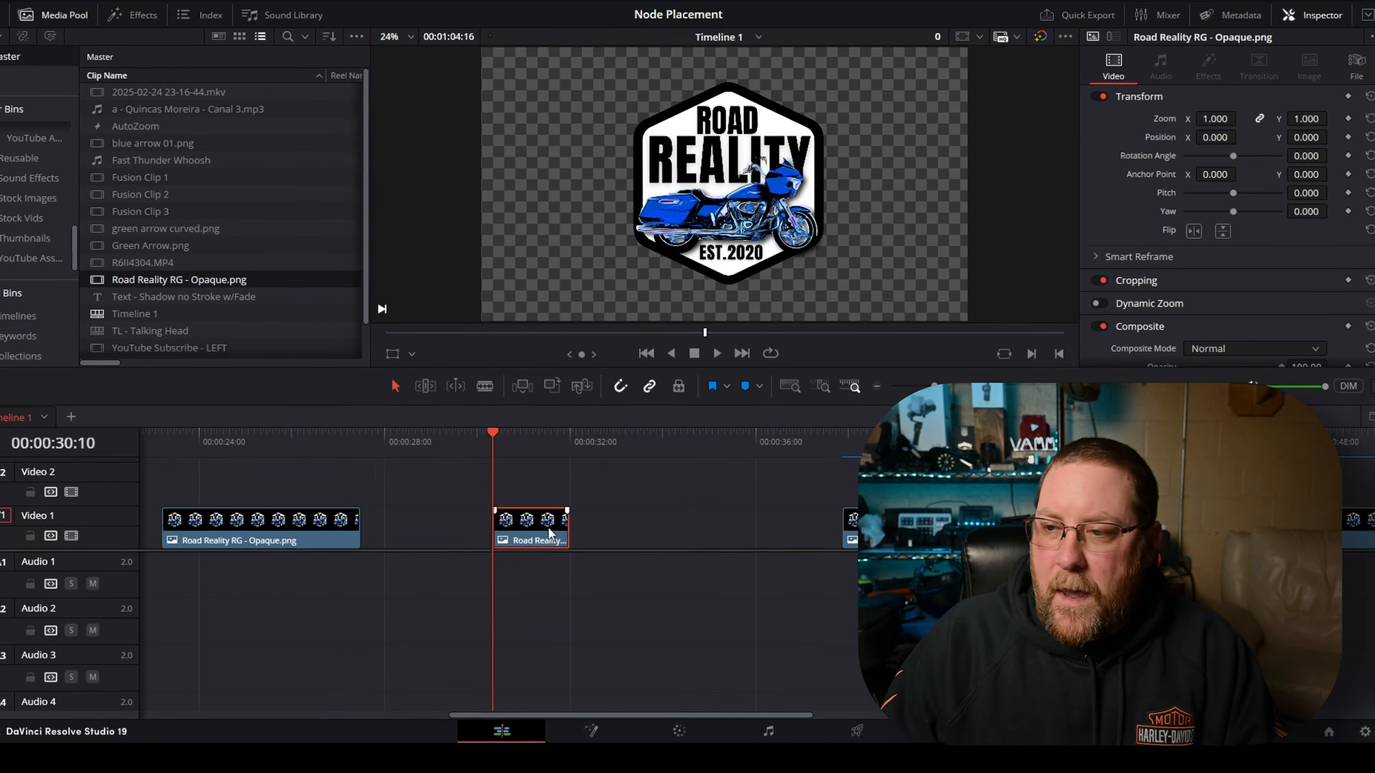
{"action": "key", "text": "ctrl+d"}
{"action": "type", "text": "2:00"}
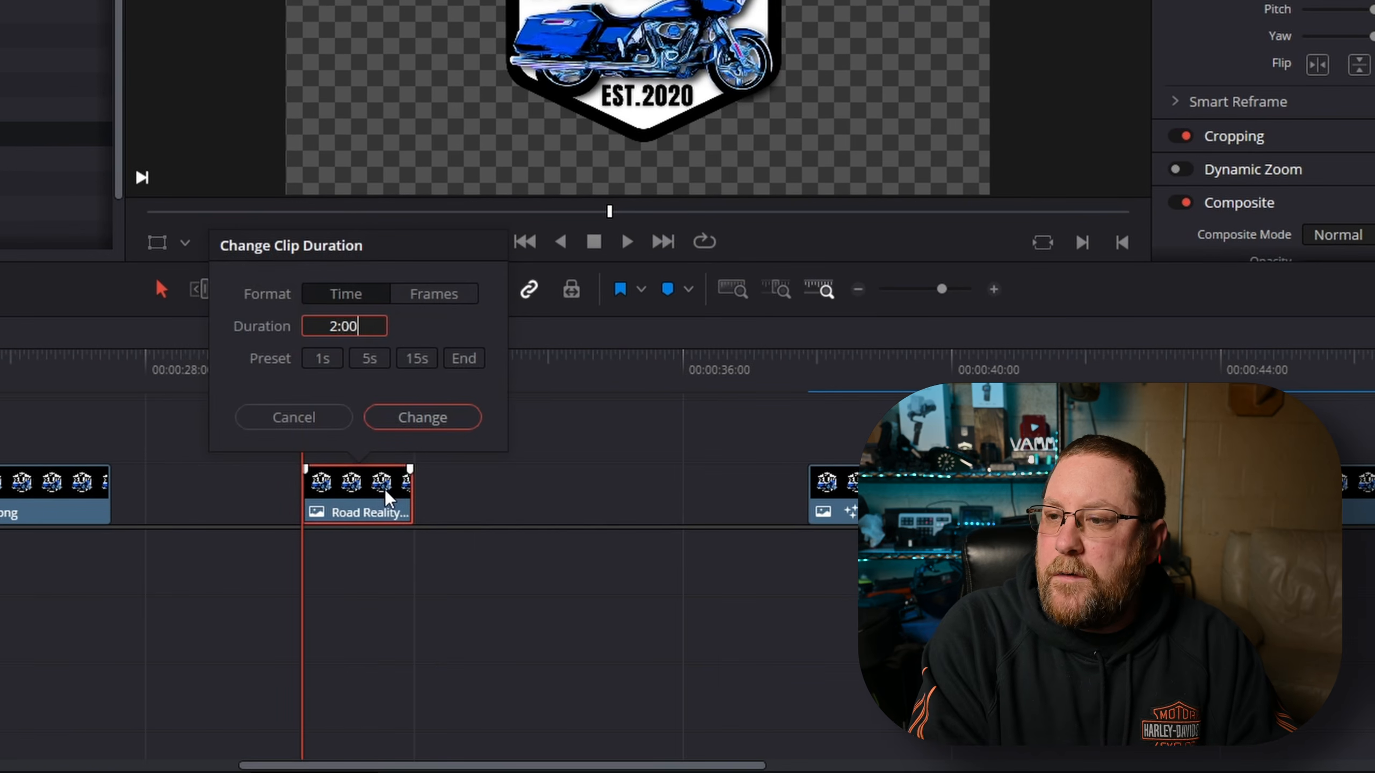
{"action": "key", "text": "Return"}
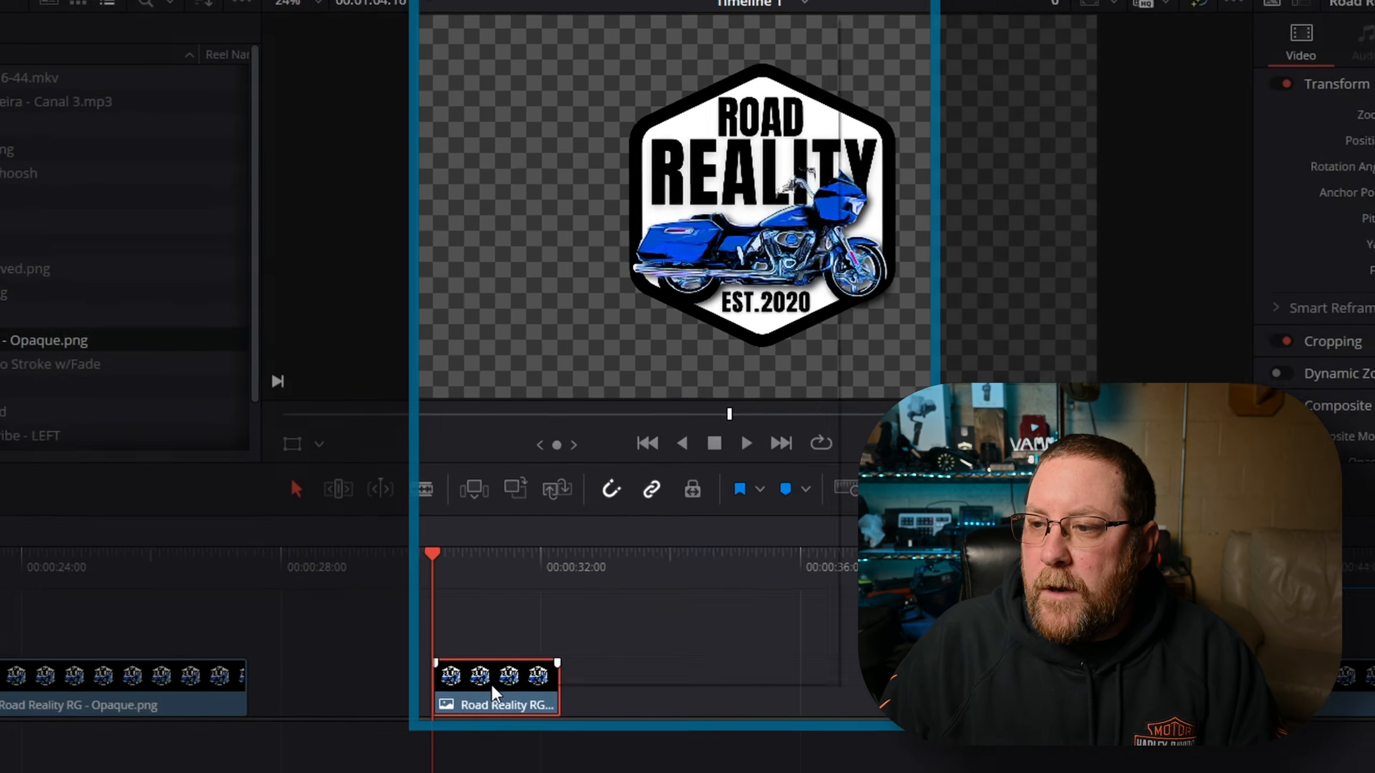
Convert the shortened logo clip into a new Fusion clip and open it on the Fusion page
{"action": "right_click", "coordinate": [547, 530]}
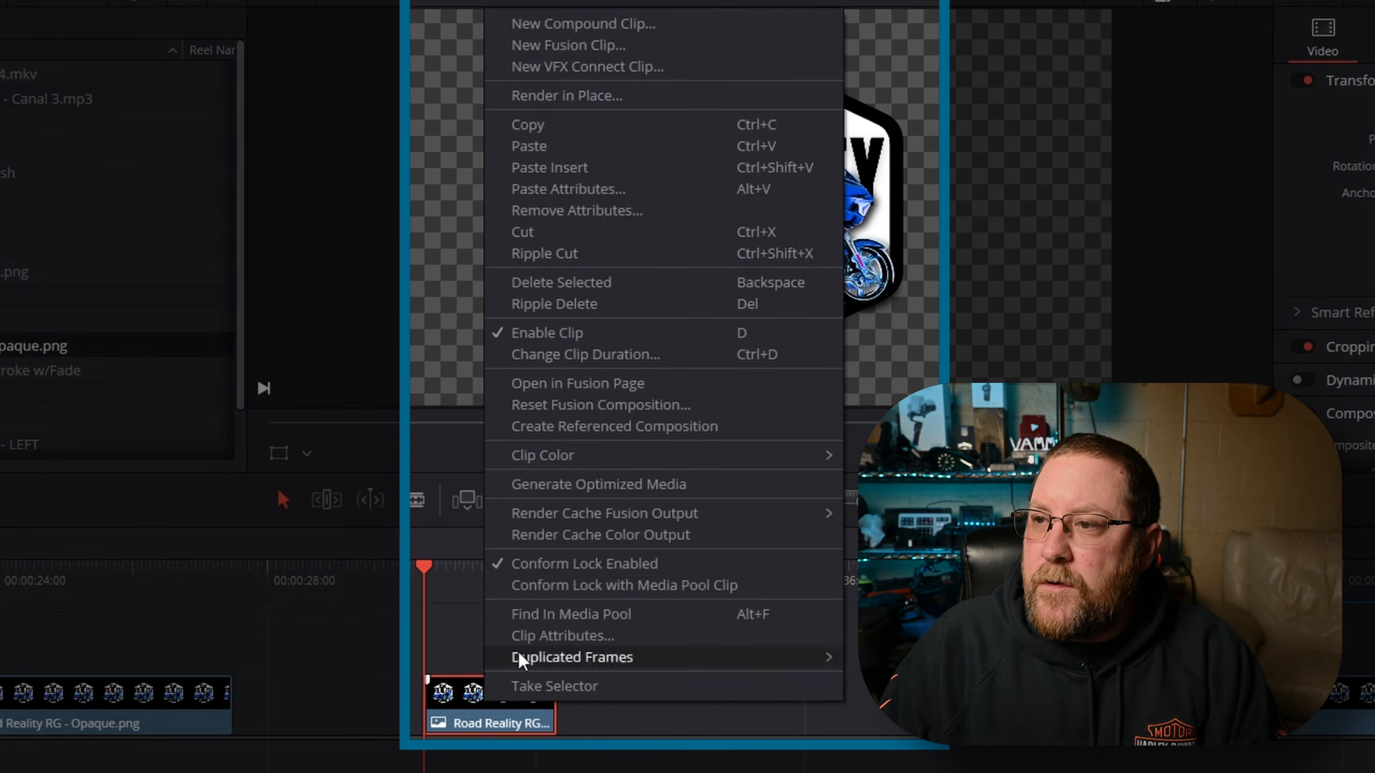
{"action": "left_click", "coordinate": [552, 45]}
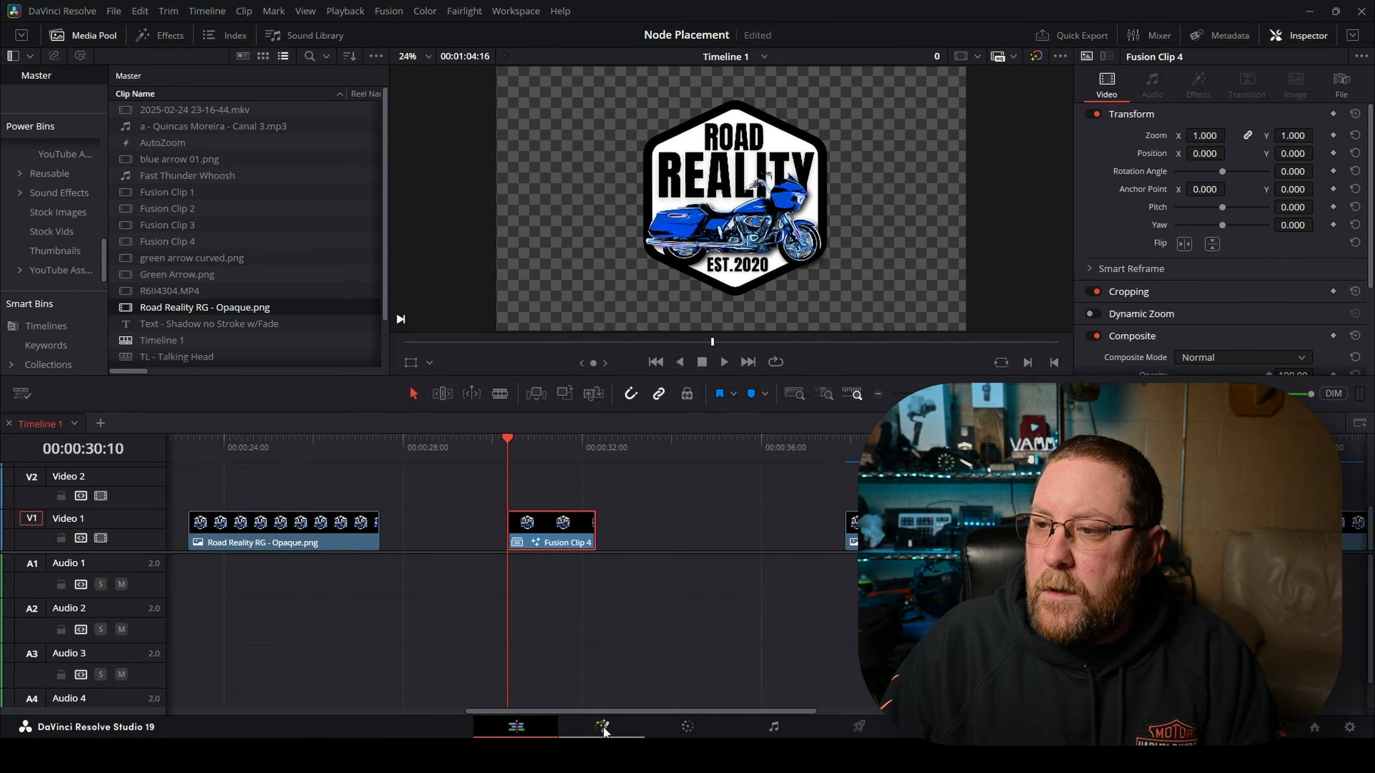
{"action": "left_click", "coordinate": [603, 730]}
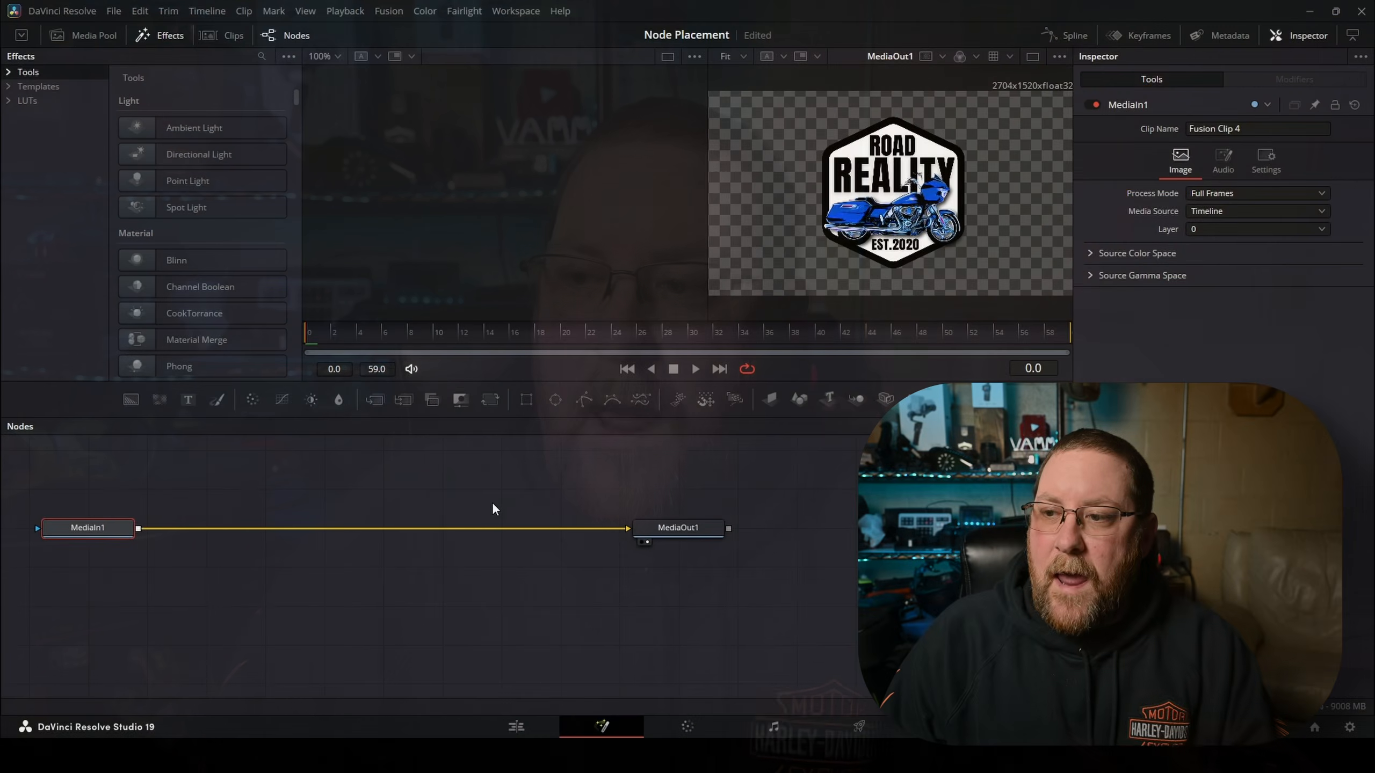
Paste the copied OuterStroke node after MediaIn1 and space it and MediaOut1 well away from MediaIn1
{"action": "left_click", "coordinate": [90, 533]}
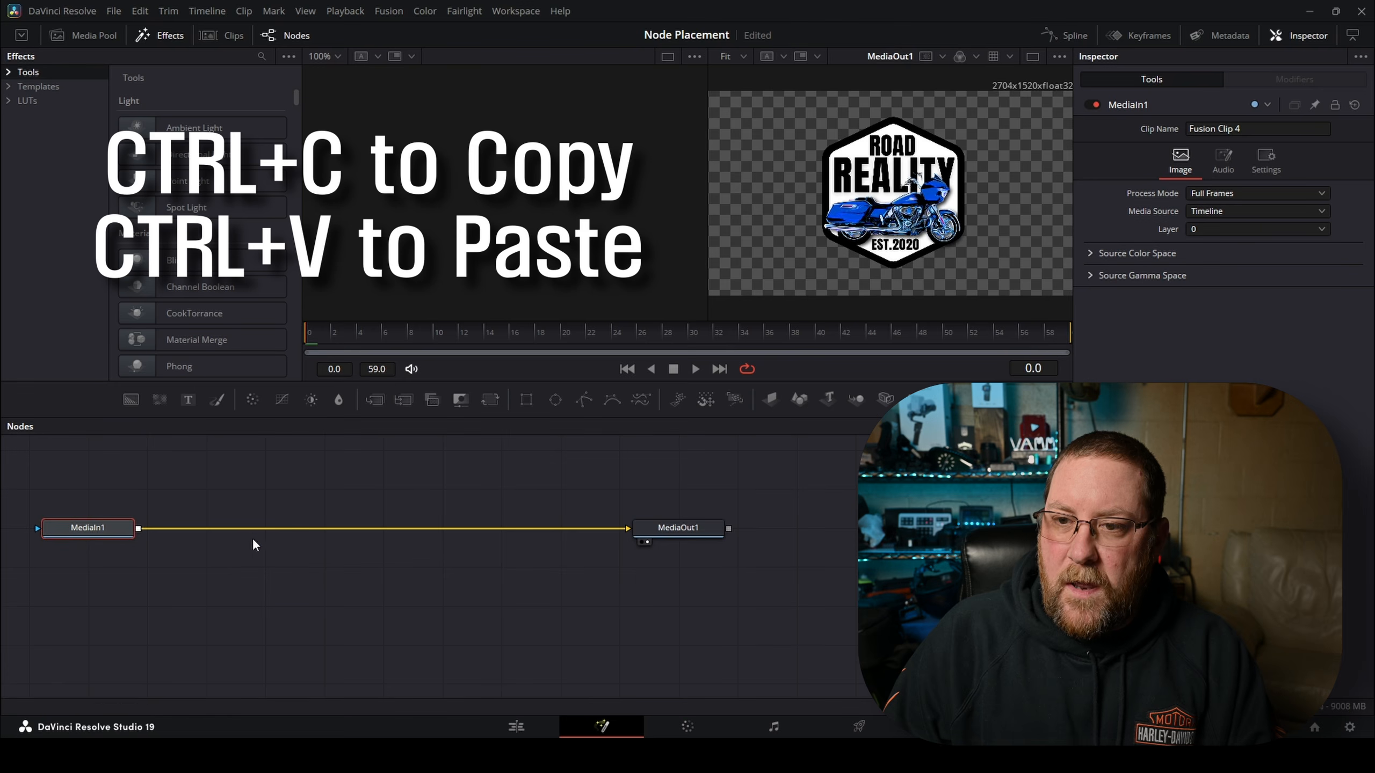
{"action": "key", "text": "ctrl+v"}
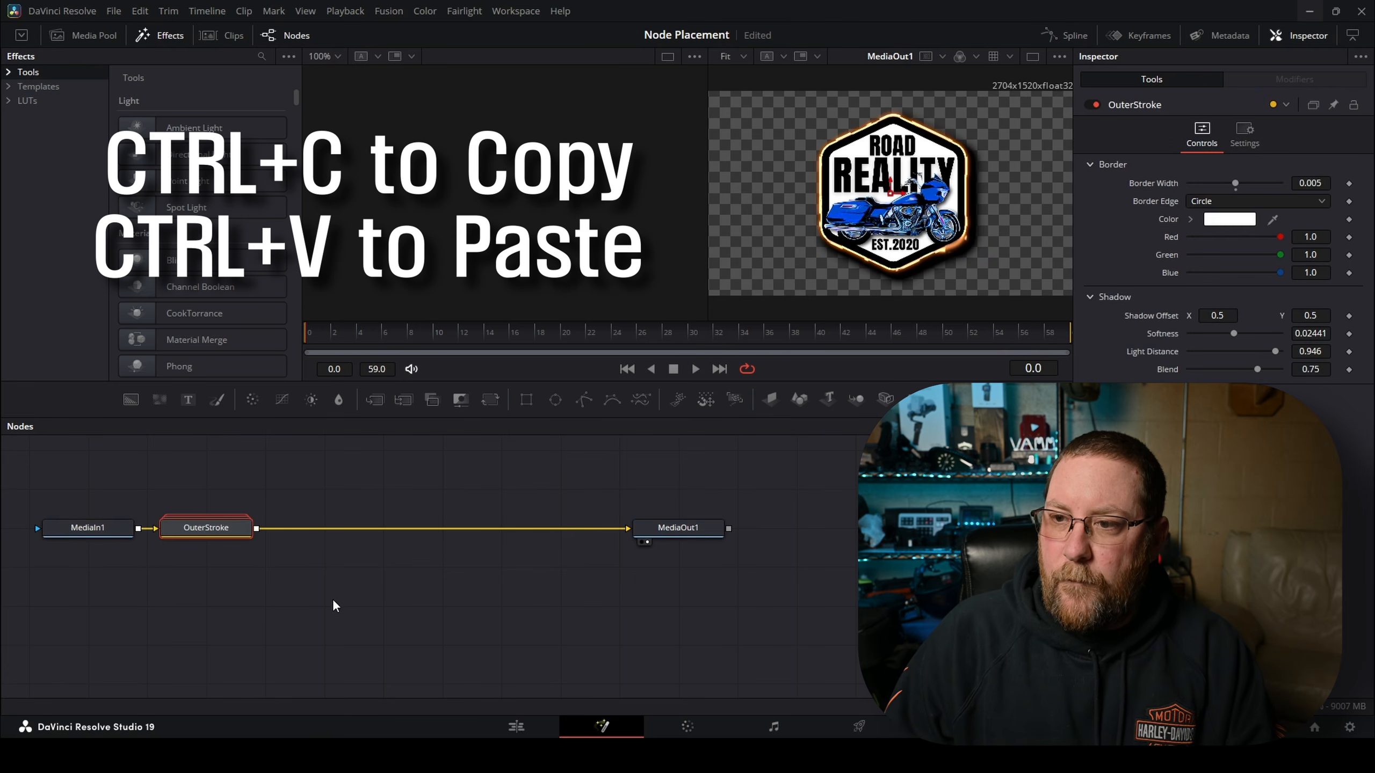
{"action": "left_click_drag", "start_coordinate": [211, 534], "coordinate": [502, 546]}
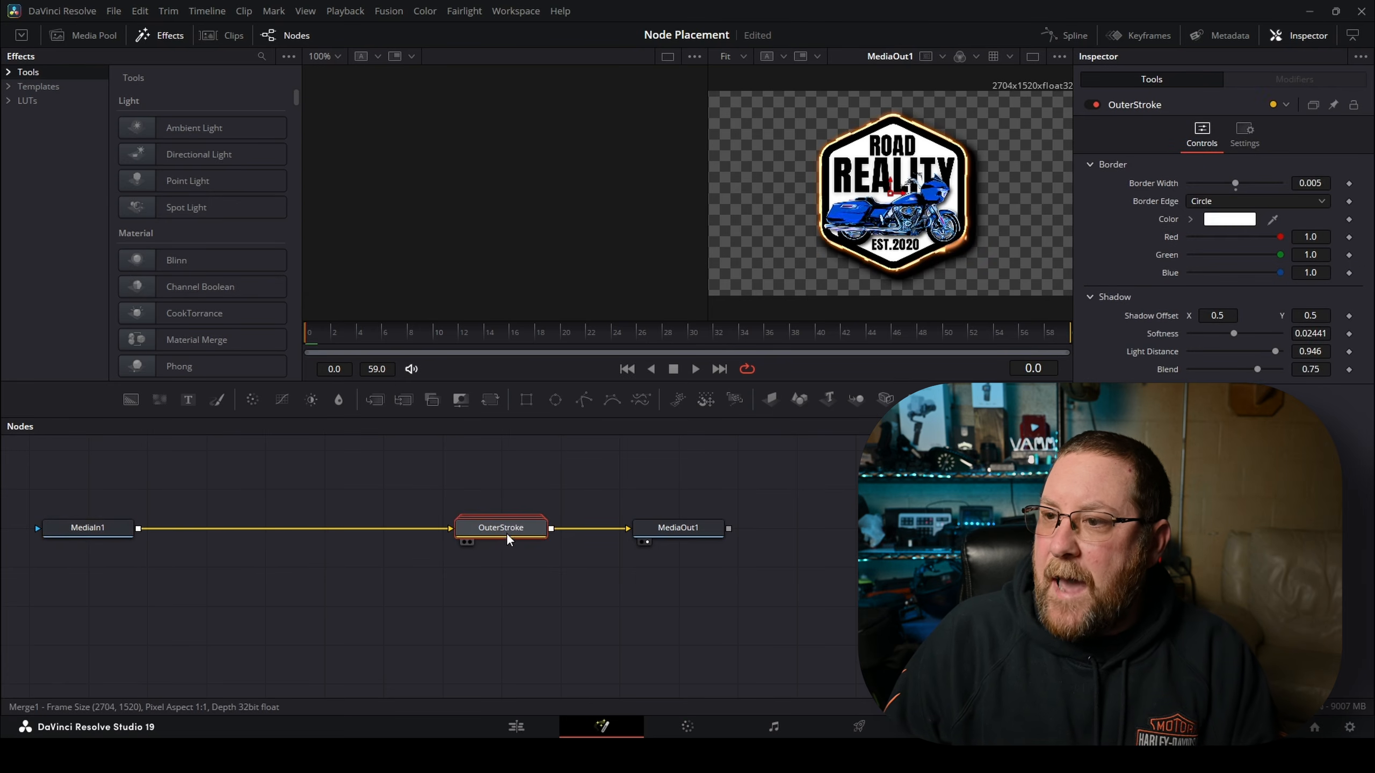
{"action": "left_click_drag", "start_coordinate": [507, 485], "coordinate": [752, 559]}
{"action": "left_click_drag", "start_coordinate": [508, 528], "coordinate": [666, 511]}
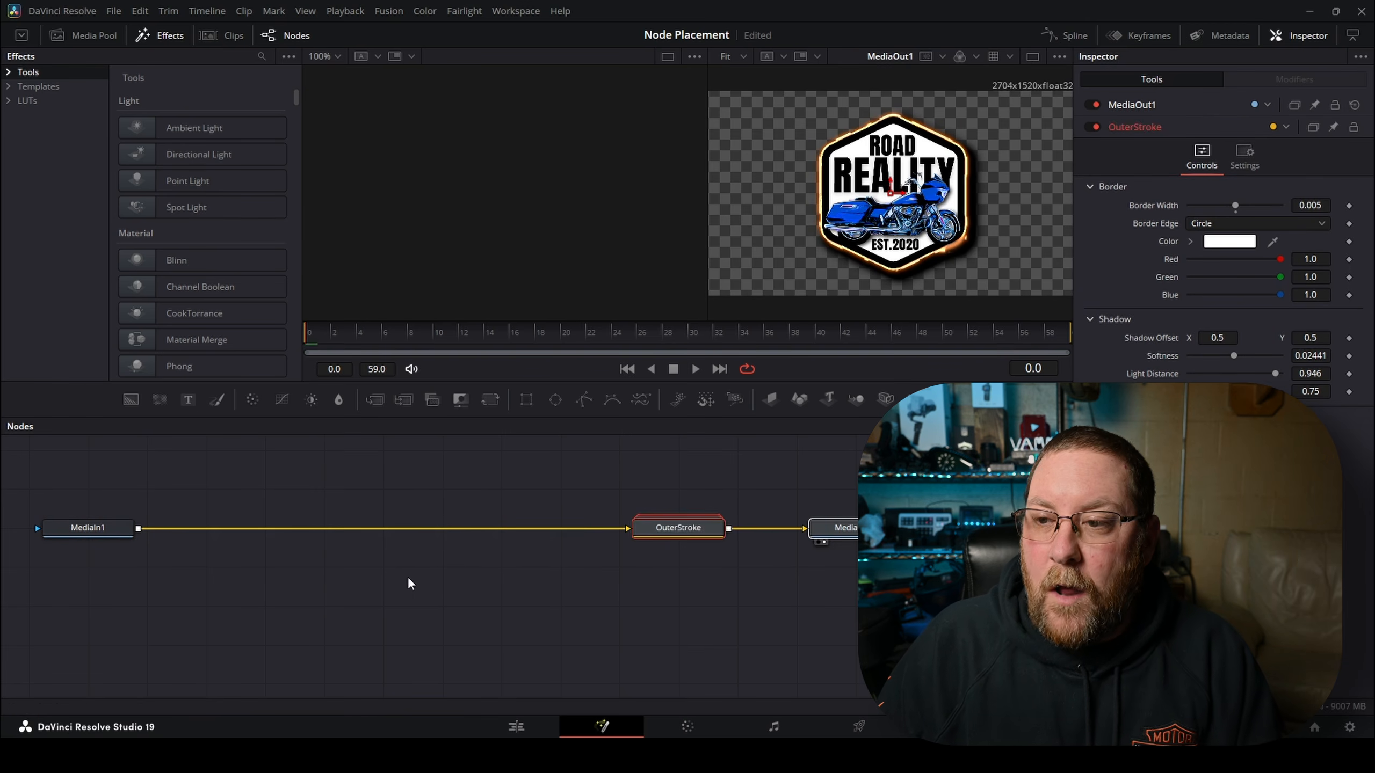
Add a Transform (Xf) node directly after MediaIn1 and arrange it in line with the flow
{"action": "left_click", "coordinate": [86, 529]}
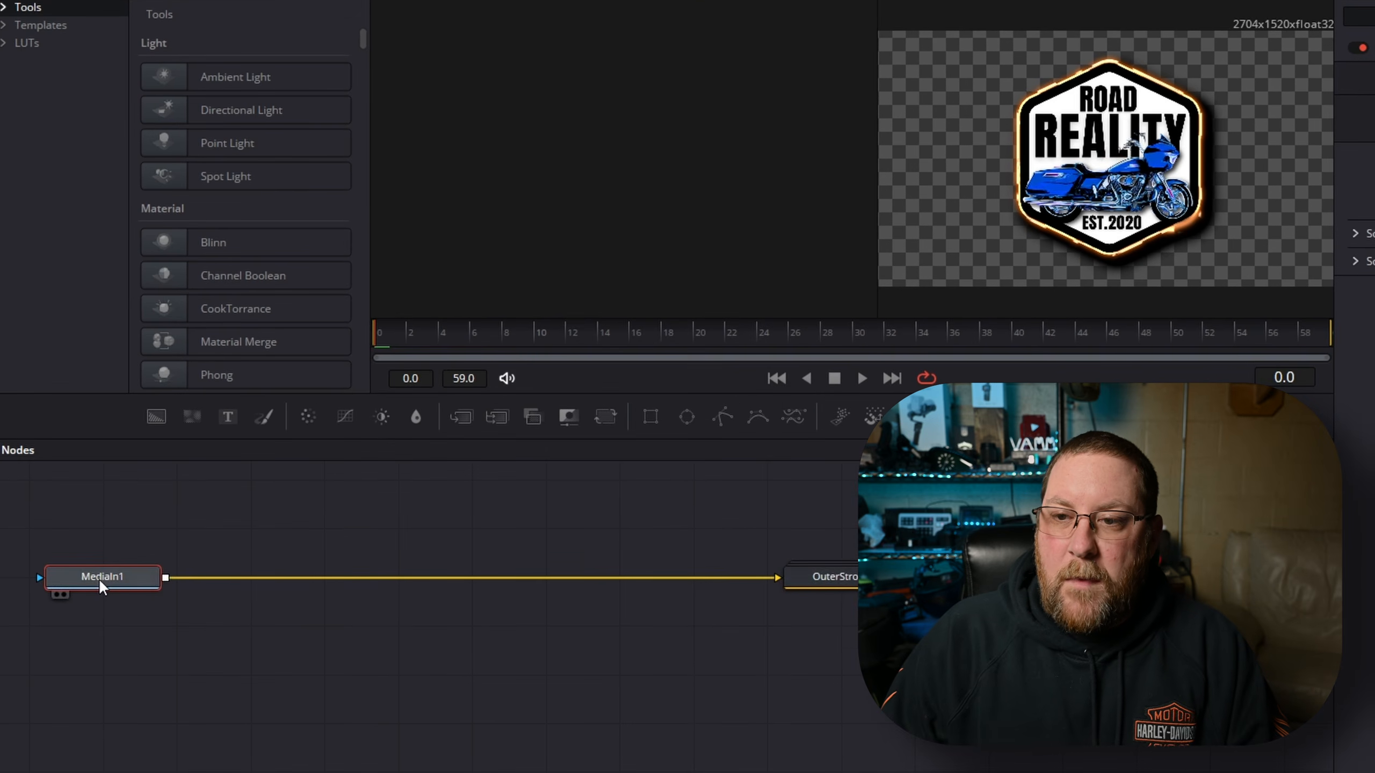
{"action": "key", "text": "shift+space"}
{"action": "type", "text": "transform"}
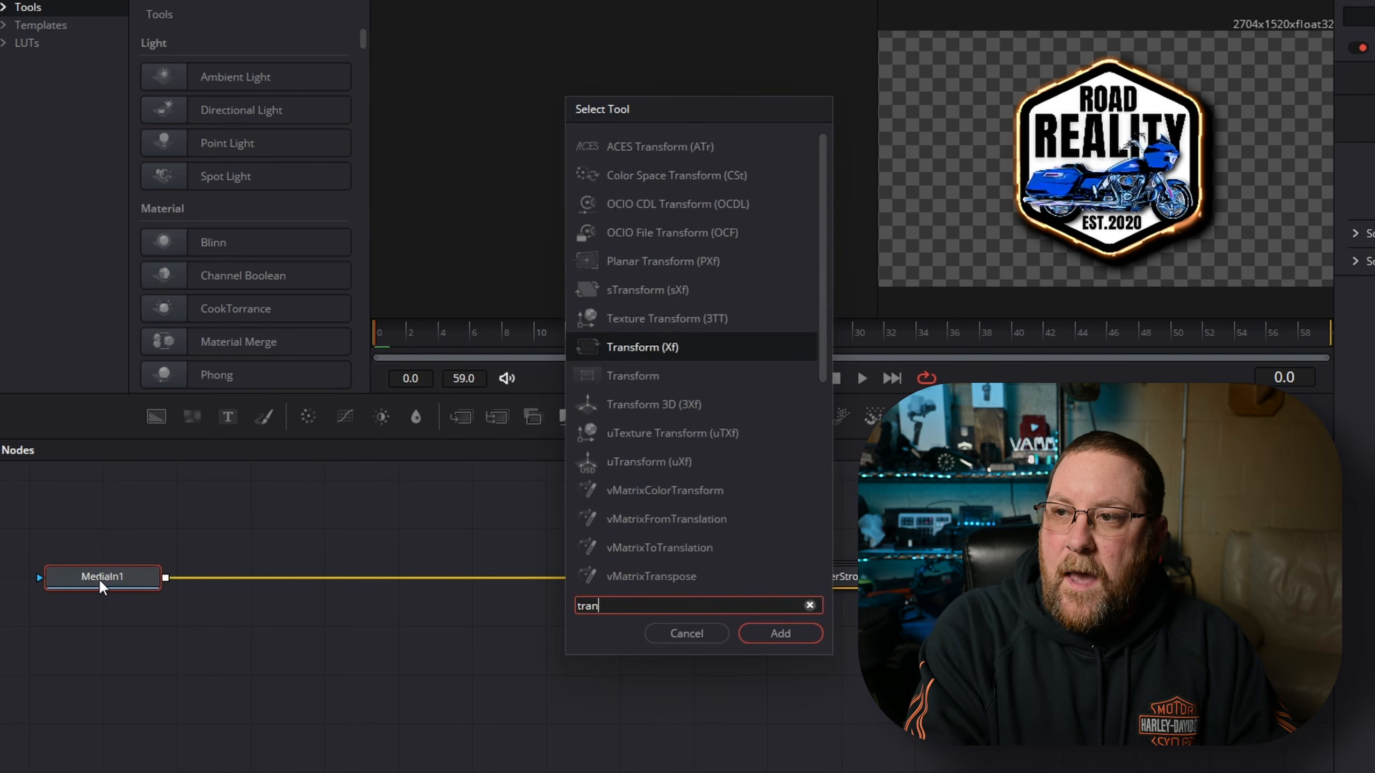
{"action": "key", "text": "Return"}
{"action": "left_click_drag", "start_coordinate": [120, 590], "coordinate": [414, 576]}
Add a second Transform (Xf) node and place it between the first Transform and OuterStroke
{"action": "key", "text": "shift+space"}
{"action": "type", "text": "transform"}
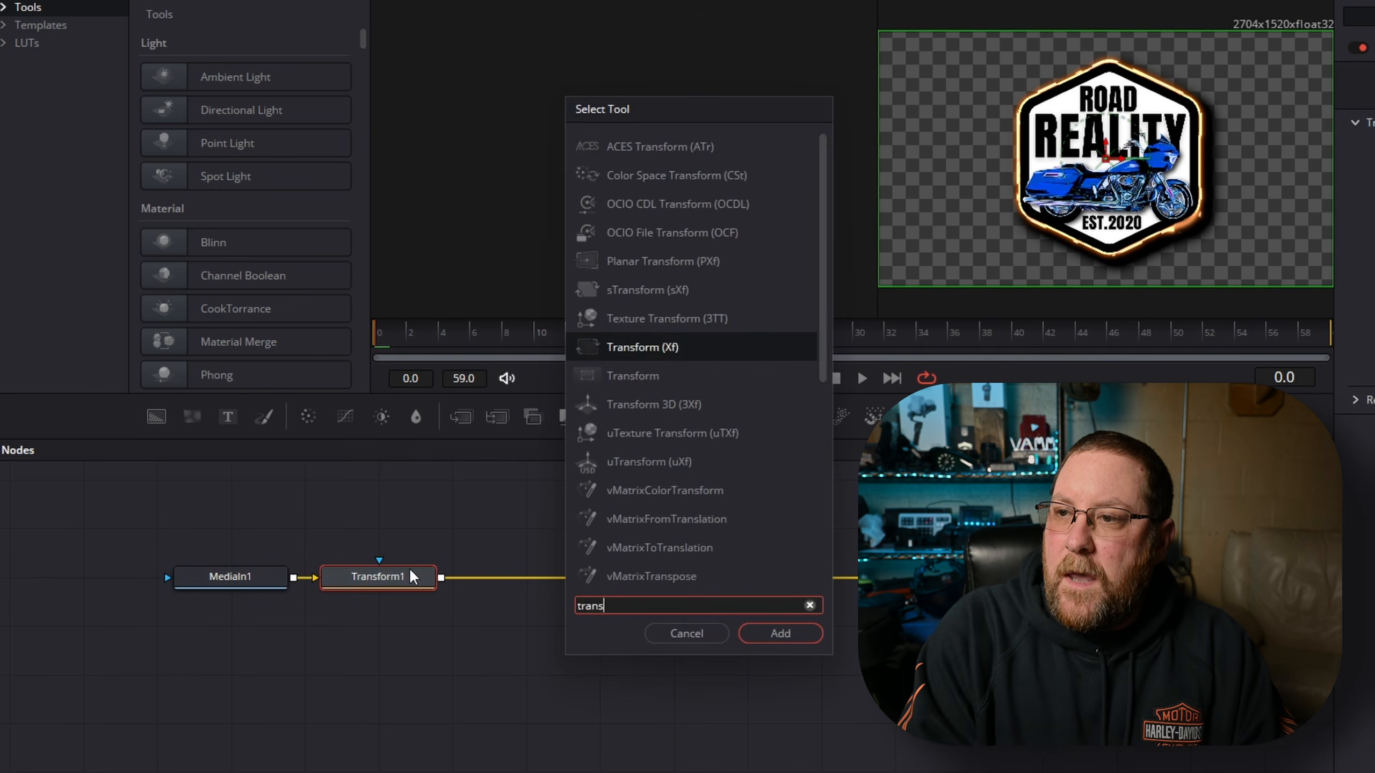
{"action": "key", "text": "Return"}
{"action": "mouse_move", "coordinate": [209, 581]}
{"action": "left_mouse_down"}
{"action": "mouse_move", "coordinate": [557, 593]}
{"action": "mouse_move", "coordinate": [500, 589]}
{"action": "left_mouse_up"}
{"action": "left_click_drag", "start_coordinate": [330, 549], "coordinate": [517, 611]}
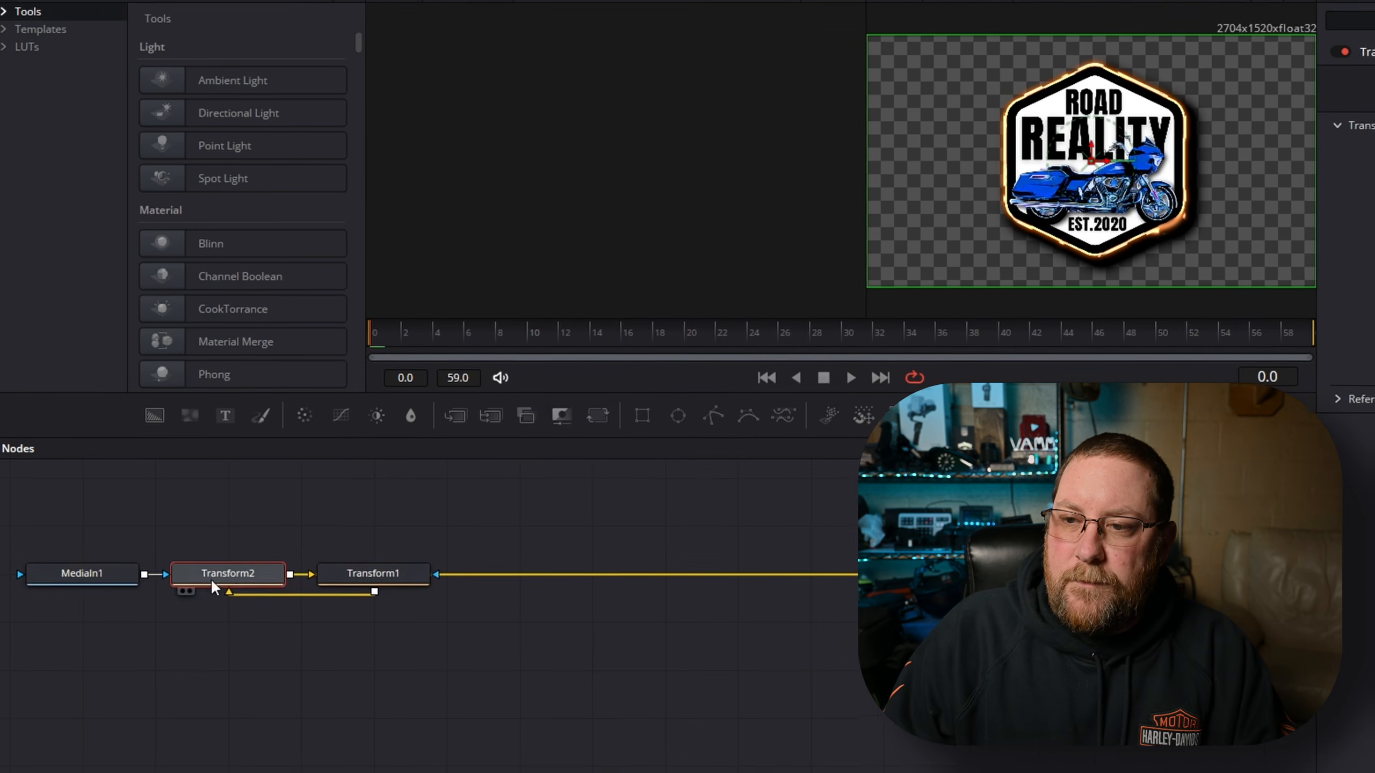
{"action": "left_click_drag", "start_coordinate": [419, 557], "coordinate": [420, 557]}
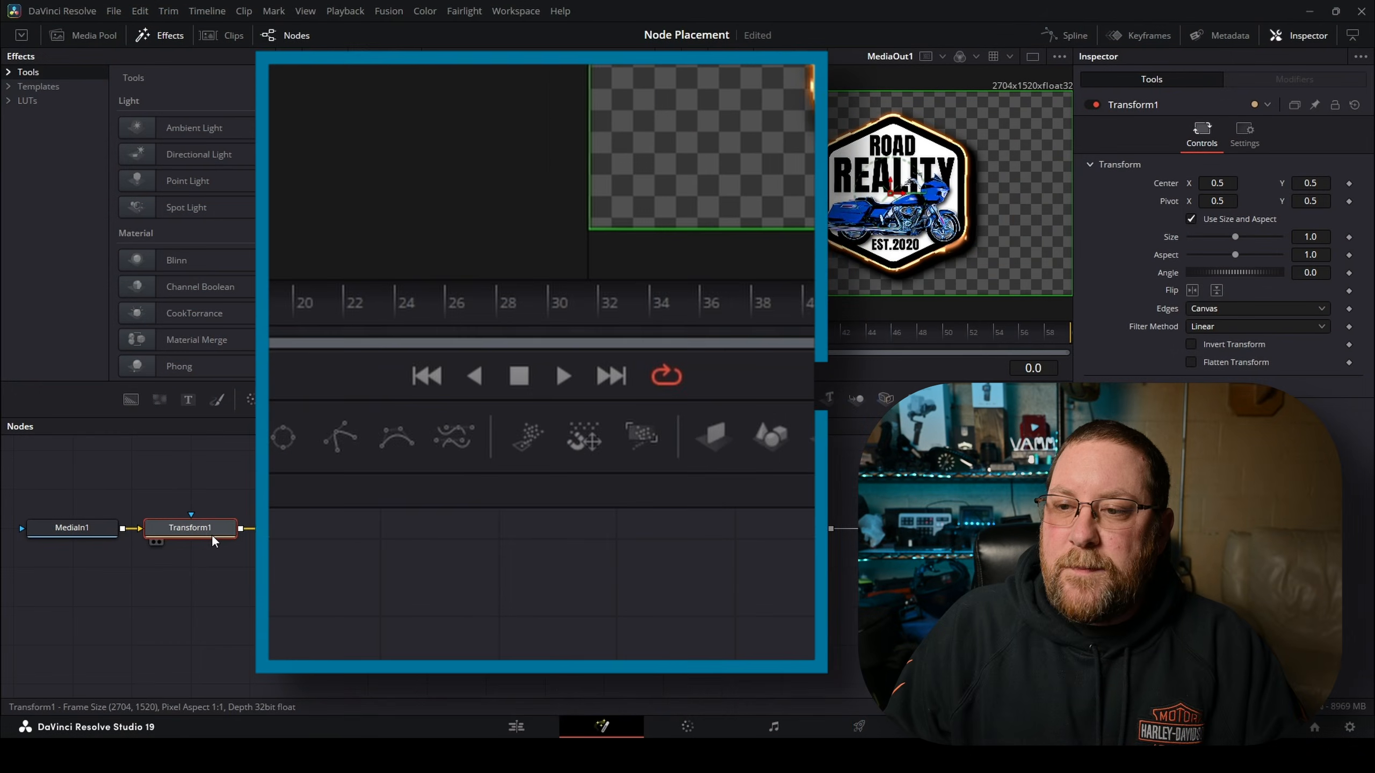
Rename the first Transform node as Transform_External
{"action": "key", "text": "F2"}
{"action": "type", "text": "Transform"}
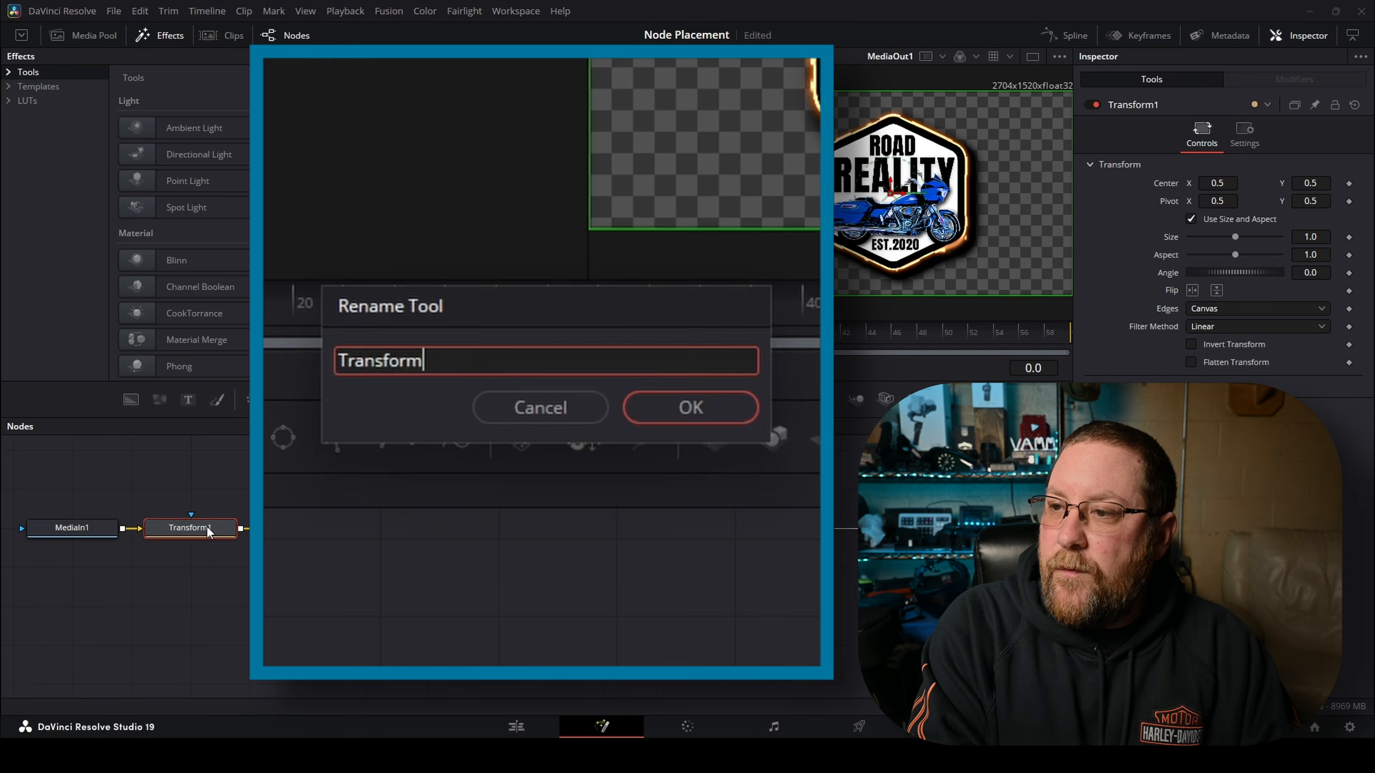
{"action": "type", "text": "_External"}
{"action": "key", "text": "Return"}
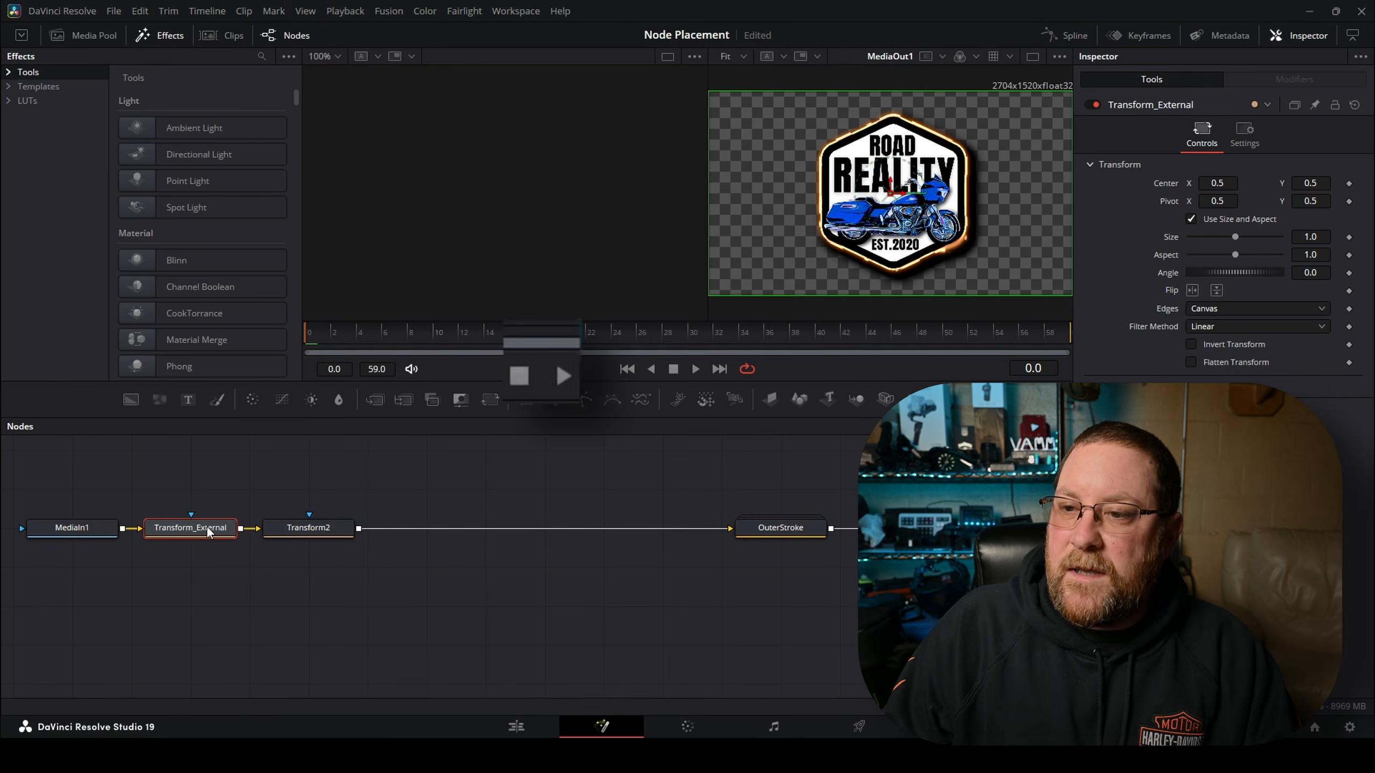
Rename the second Transform node as Transform_Relative
{"action": "left_click", "coordinate": [311, 526]}
{"action": "key", "text": "F2"}
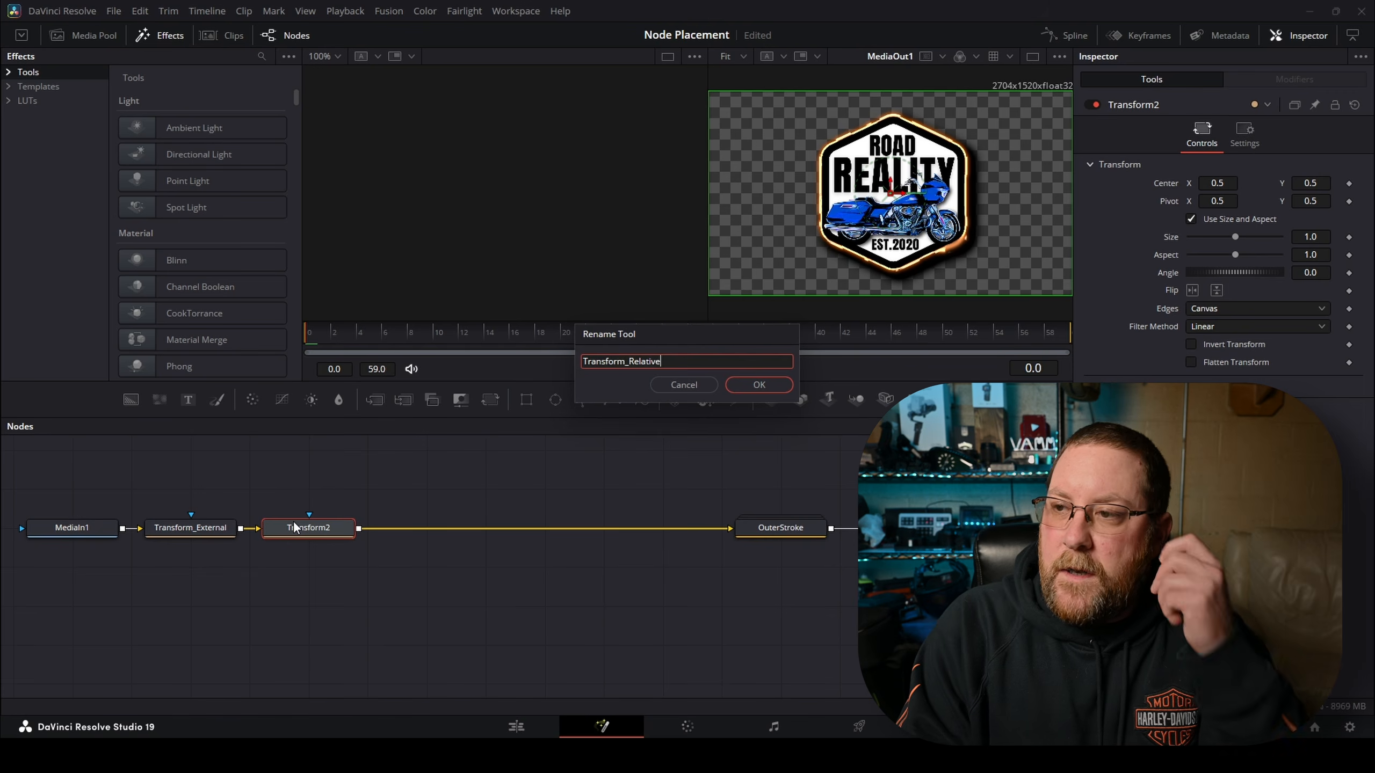
{"action": "key", "text": "Return"}
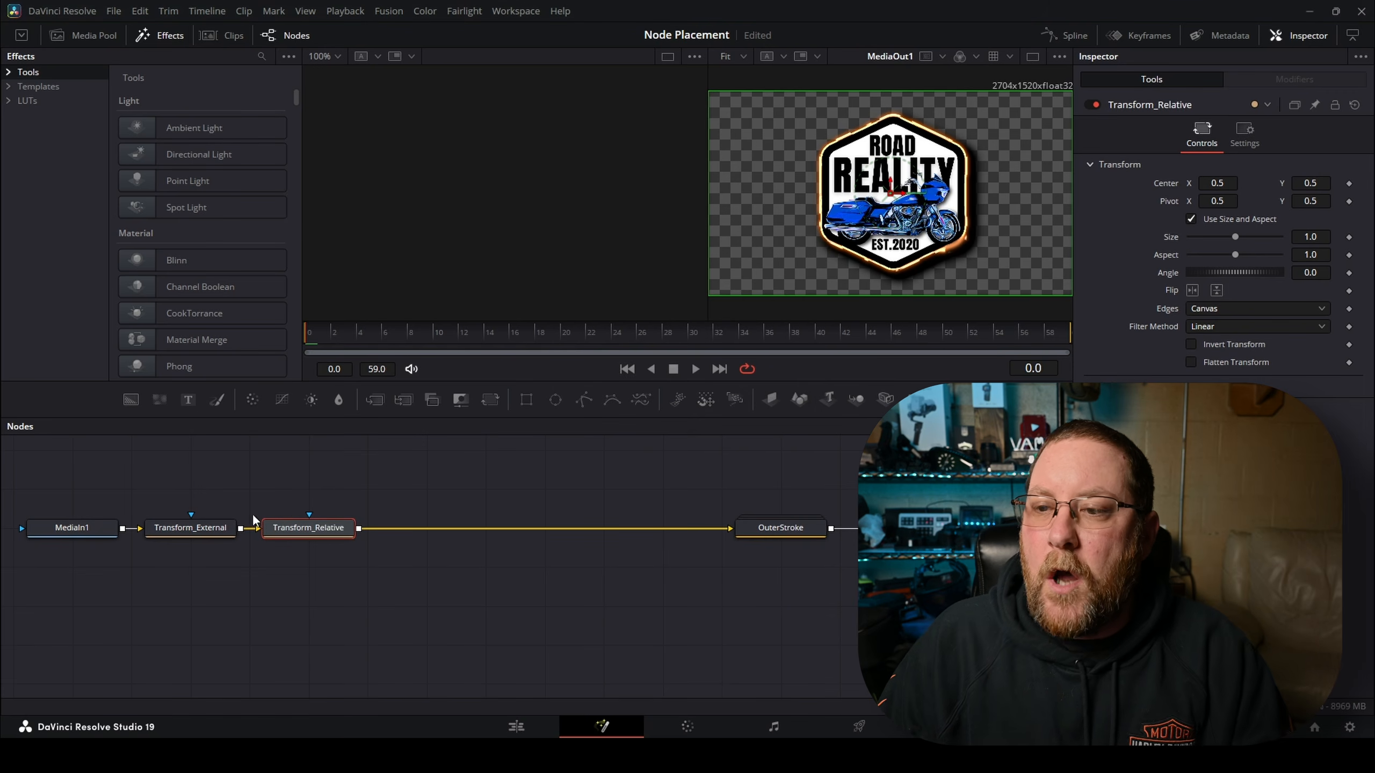
Shift both Transform nodes together along the flow, leaving a wider gap after MediaIn1
{"action": "left_click", "coordinate": [198, 534]}
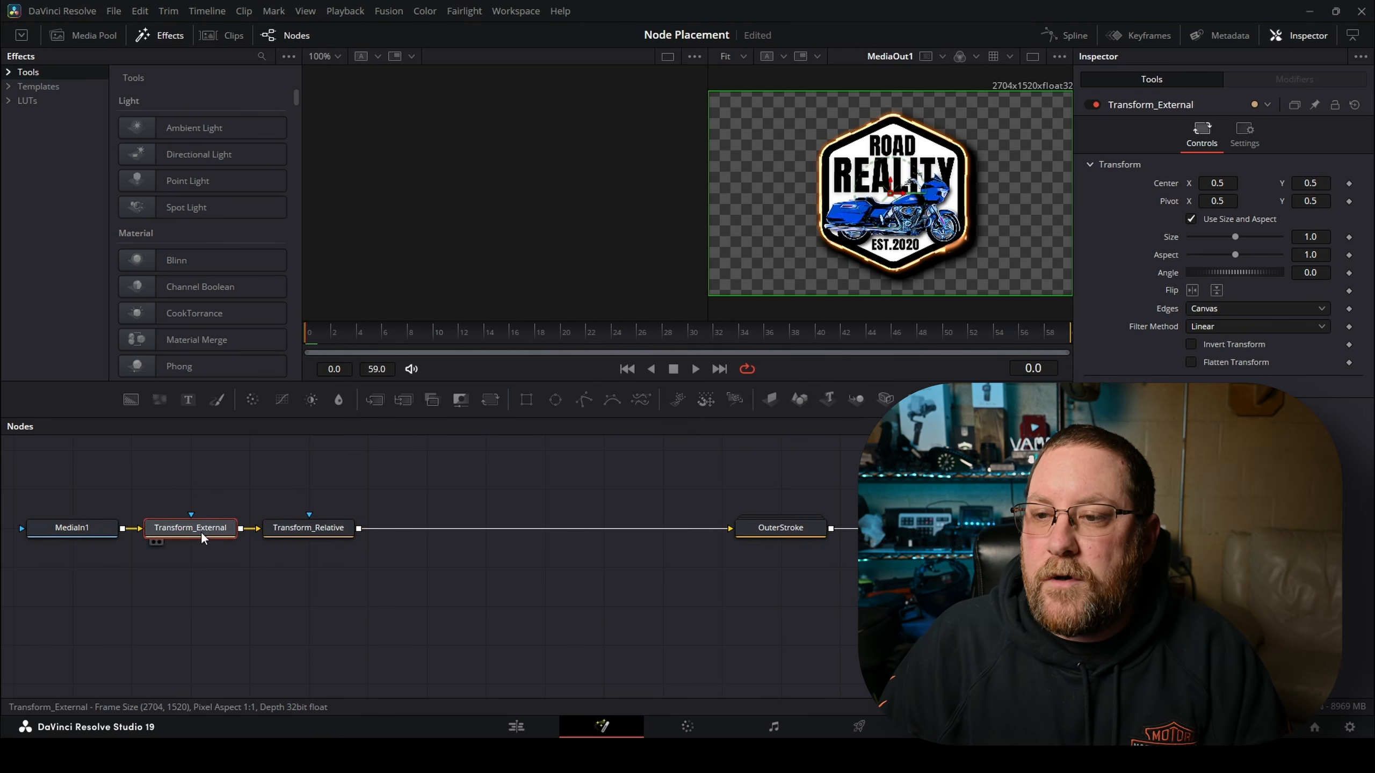
{"action": "left_click_drag", "start_coordinate": [311, 495], "coordinate": [253, 534]}
{"action": "left_click", "coordinate": [280, 502]}
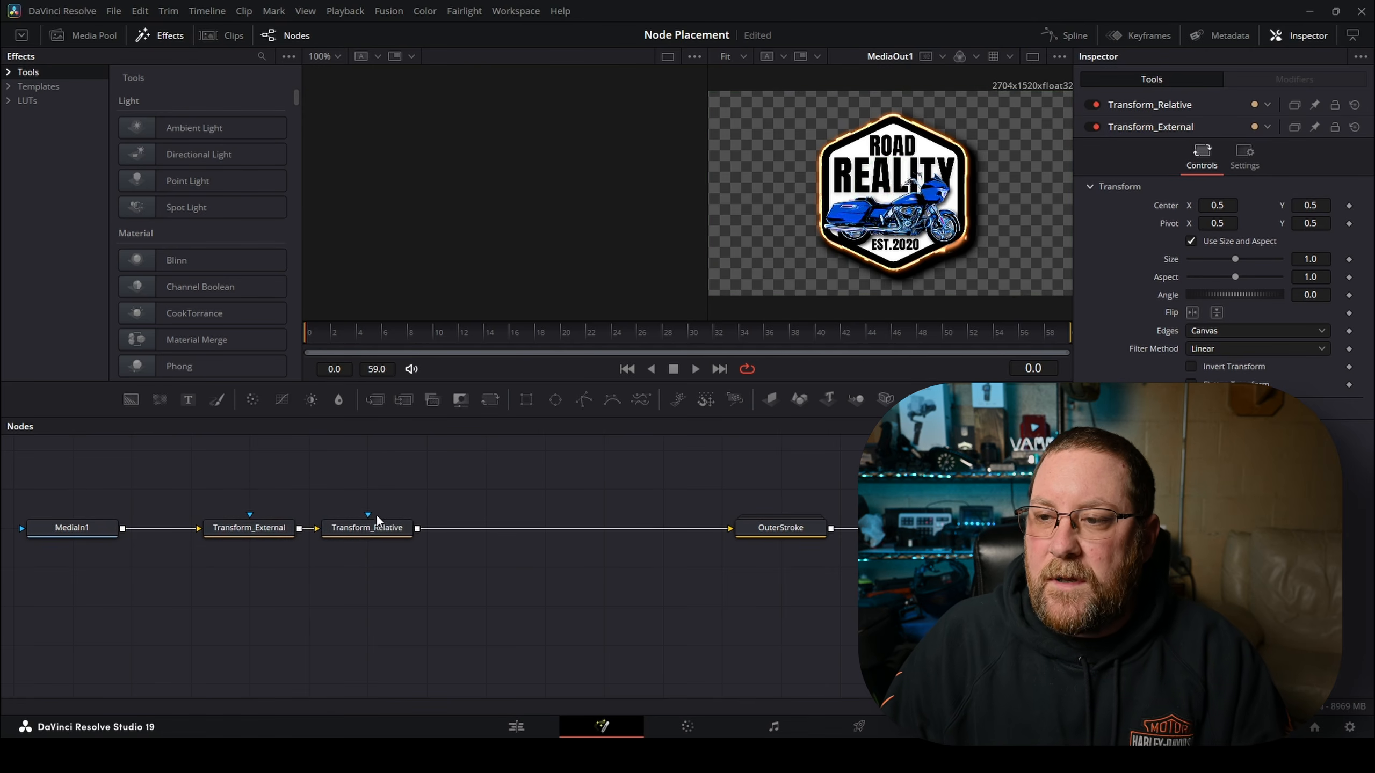
Add a Lens Blur node after Transform_Relative and line it up in the chain
{"action": "left_click", "coordinate": [365, 528]}
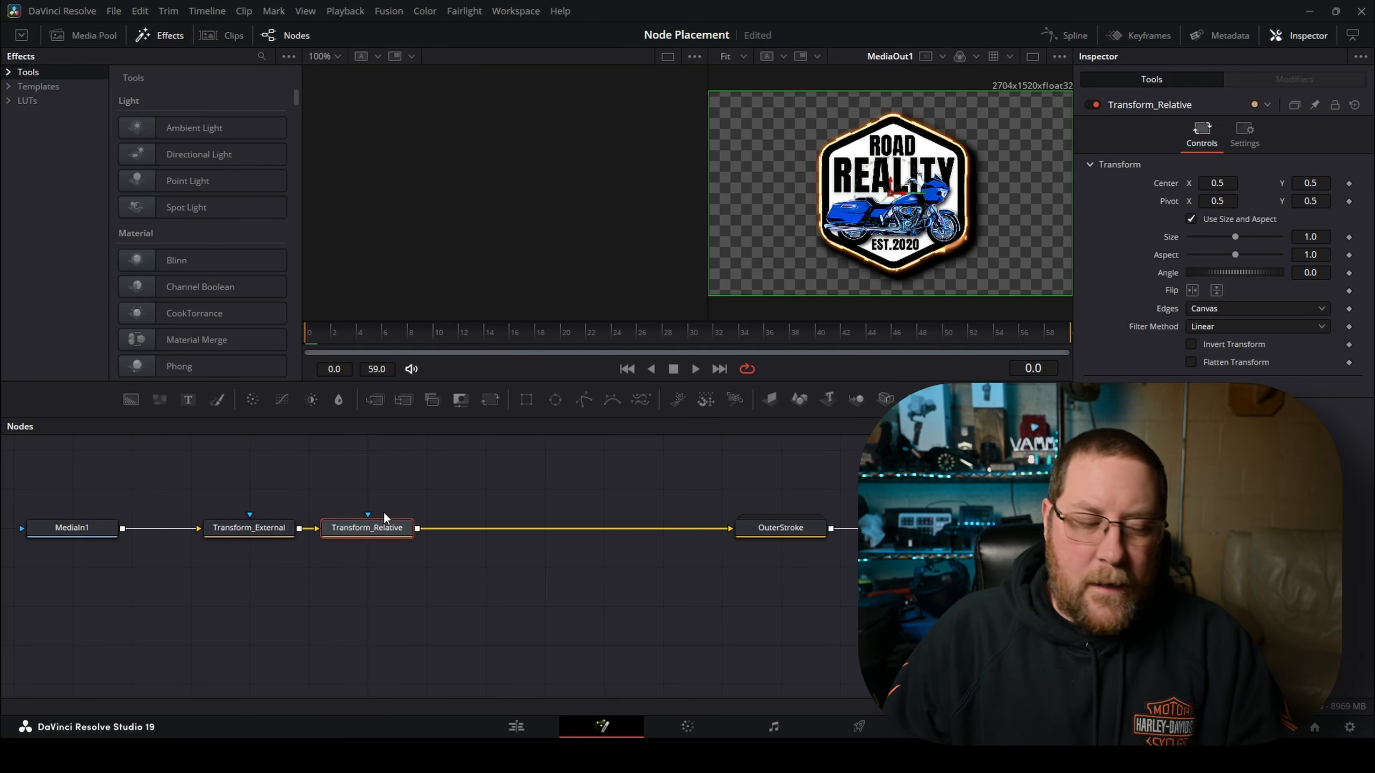
{"action": "key", "text": "shift+space"}
{"action": "type", "text": "trans"}
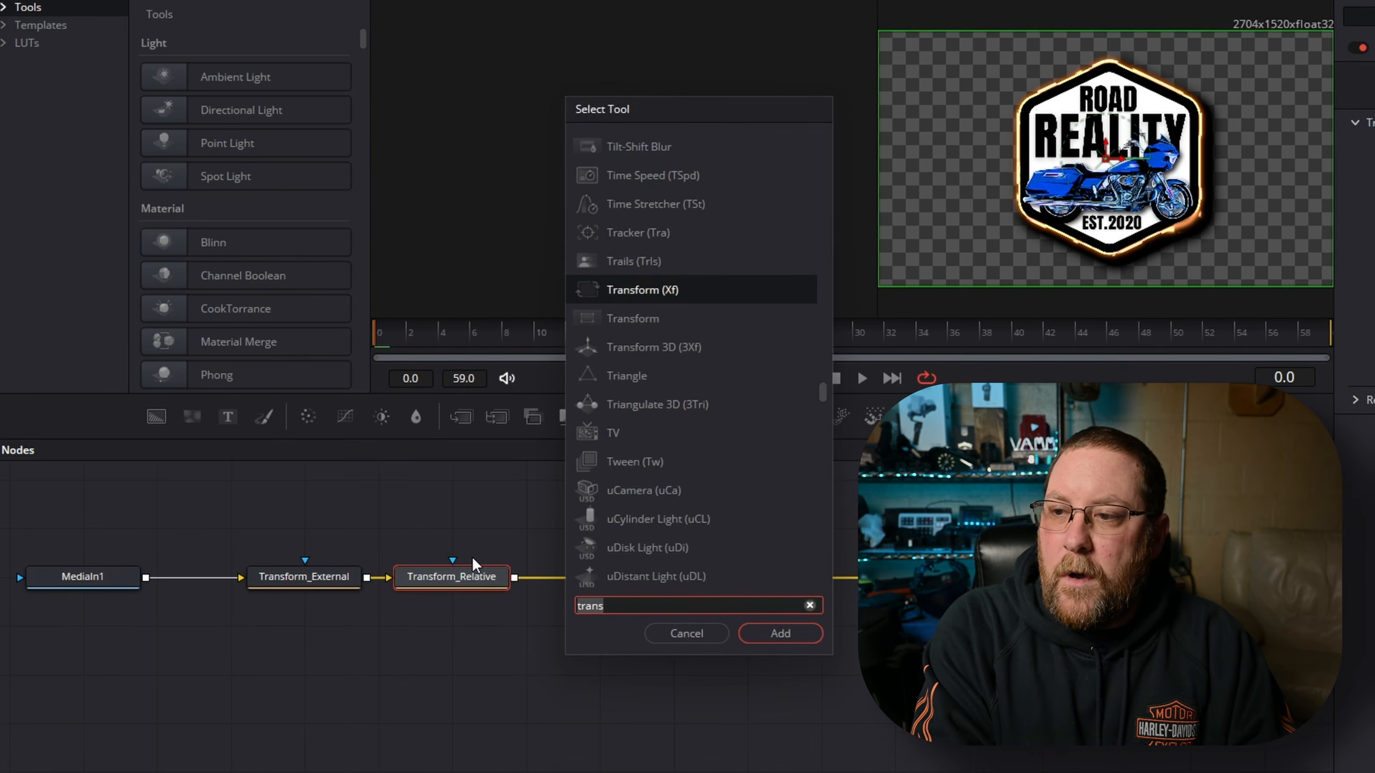
{"action": "type", "text": "le"}
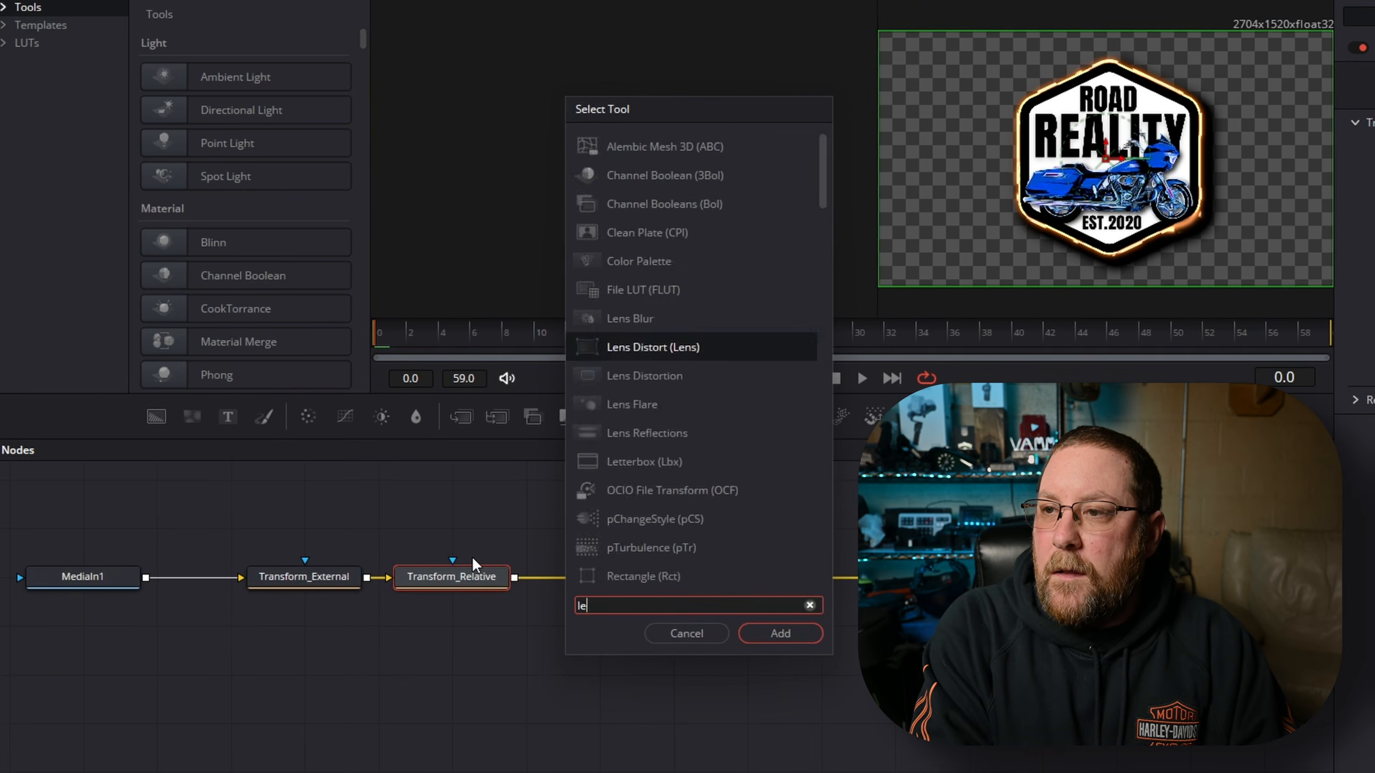
{"action": "type", "text": "ns"}
{"action": "left_click", "coordinate": [644, 144]}
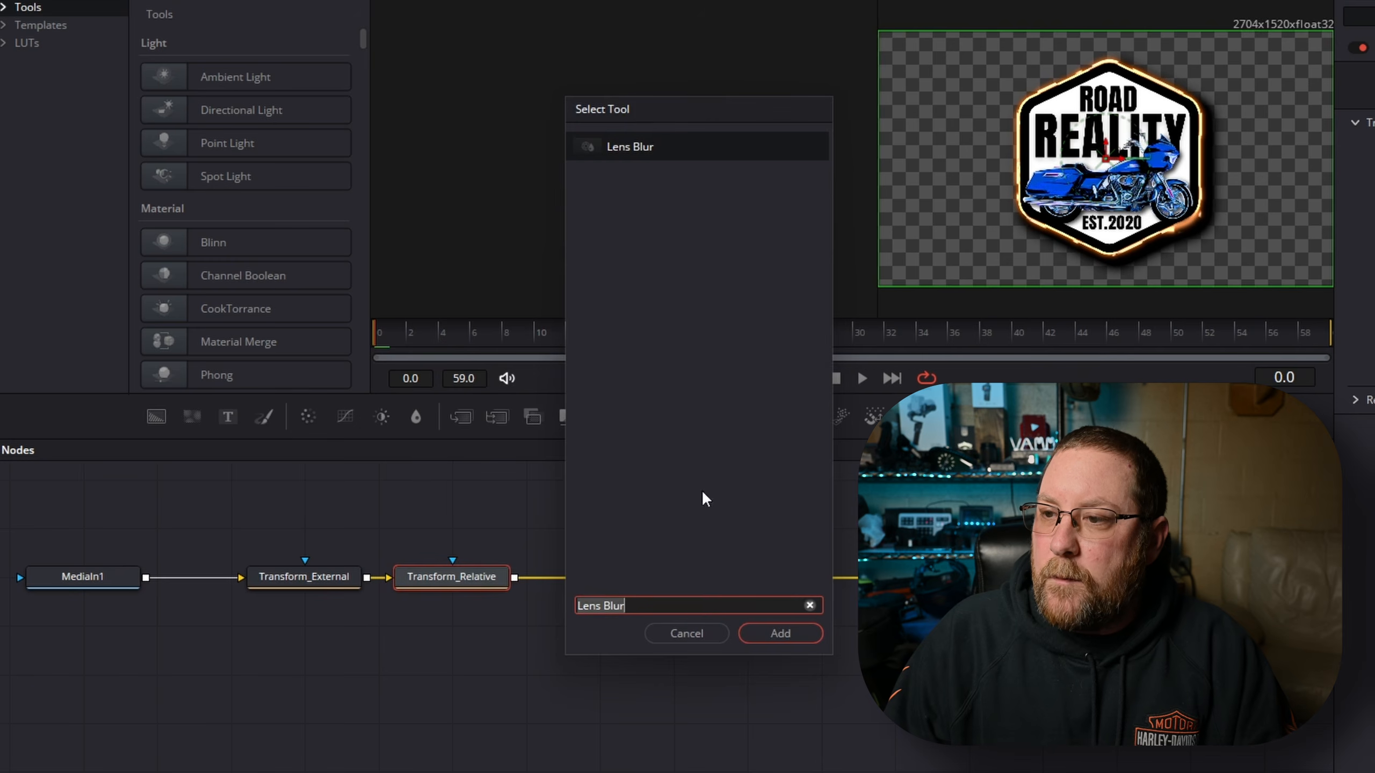
{"action": "left_click", "coordinate": [765, 638]}
{"action": "left_click_drag", "start_coordinate": [335, 574], "coordinate": [575, 582]}
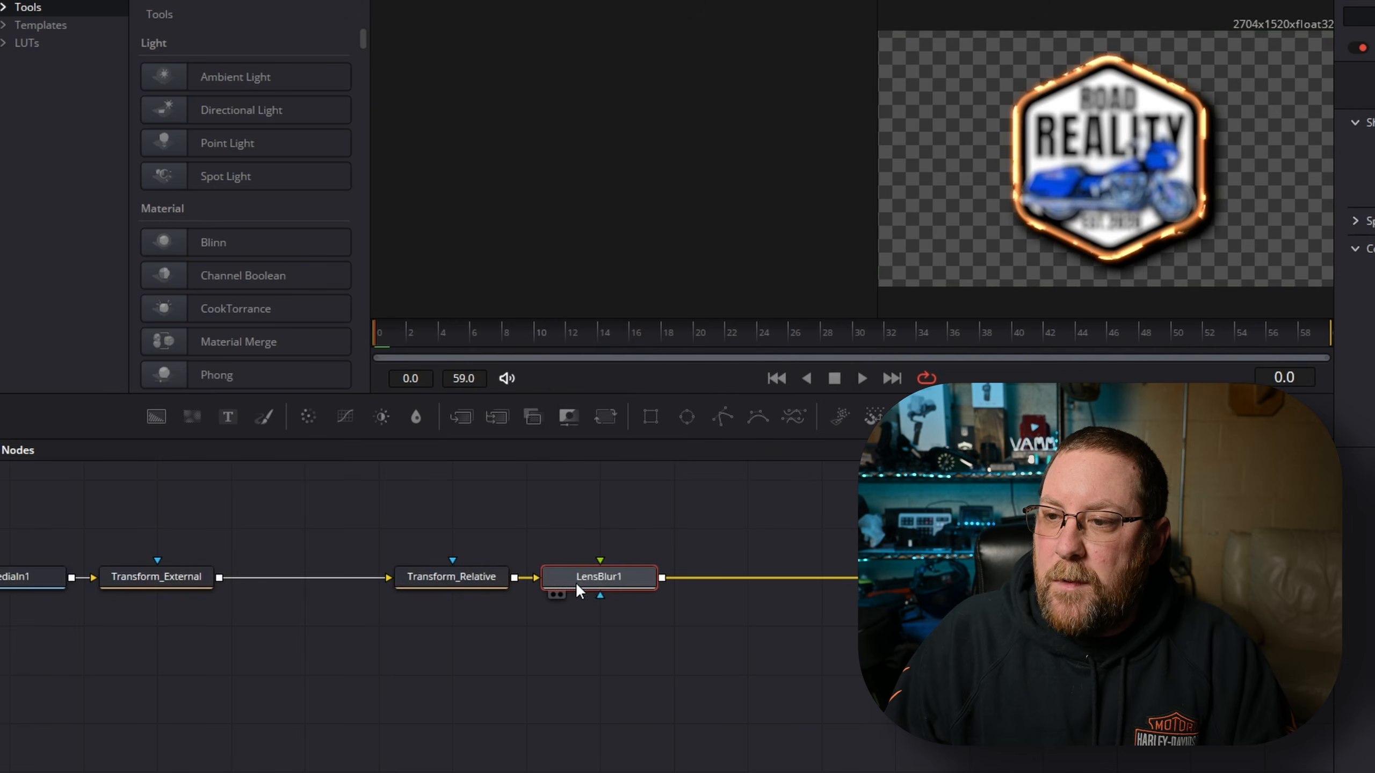
Add a Brightness / Contrast node and position it after LensBlur1 in the chain
{"action": "key", "text": "shift+space"}
{"action": "type", "text": "b"}
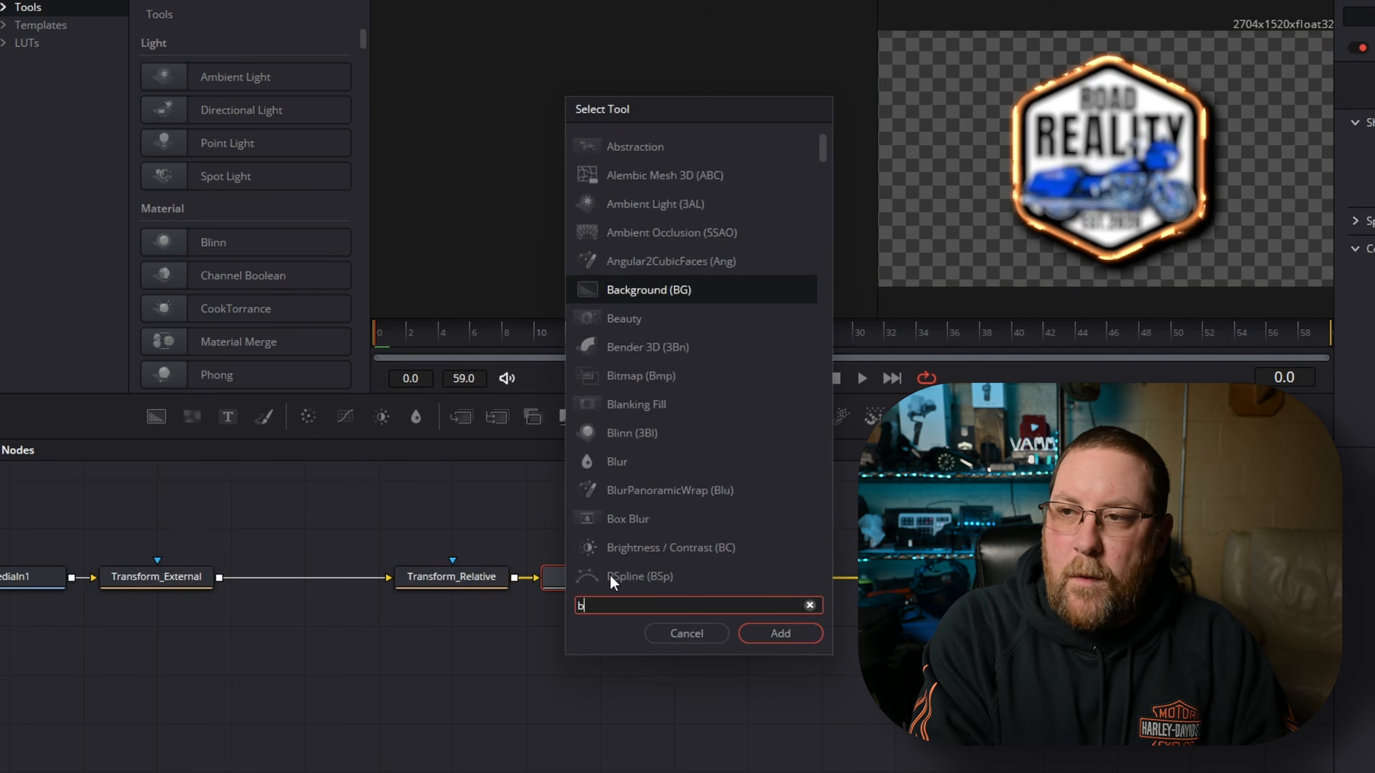
{"action": "type", "text": "right"}
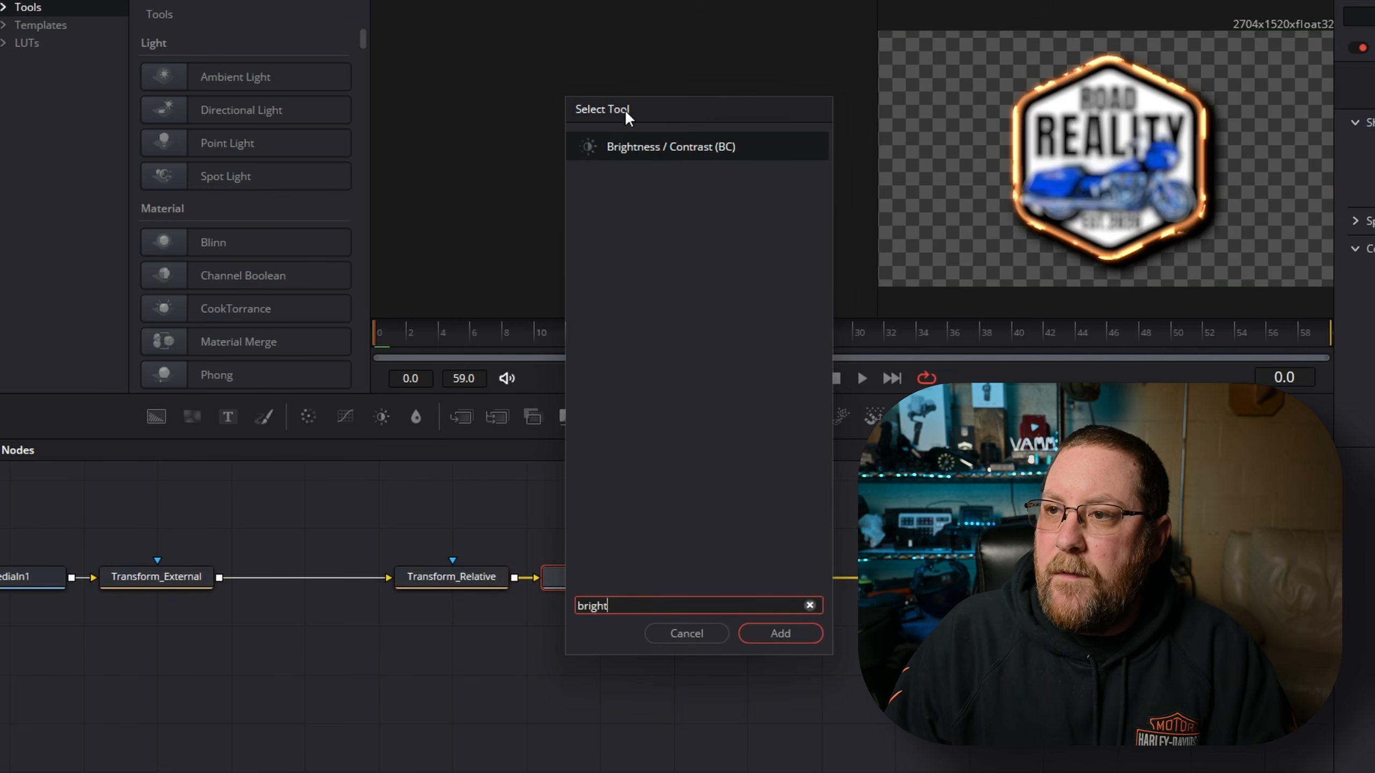
{"action": "left_click", "coordinate": [781, 632]}
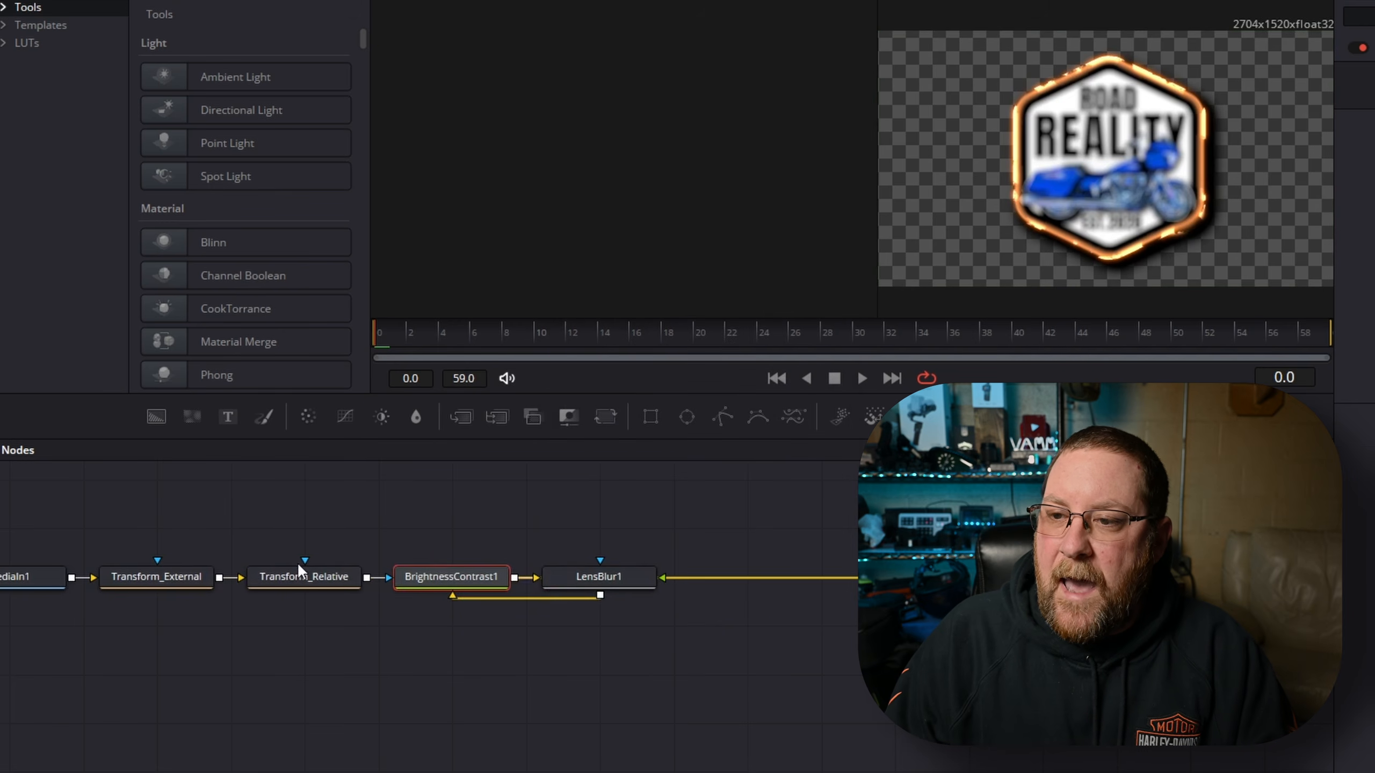
{"action": "left_click_drag", "start_coordinate": [411, 589], "coordinate": [711, 584]}
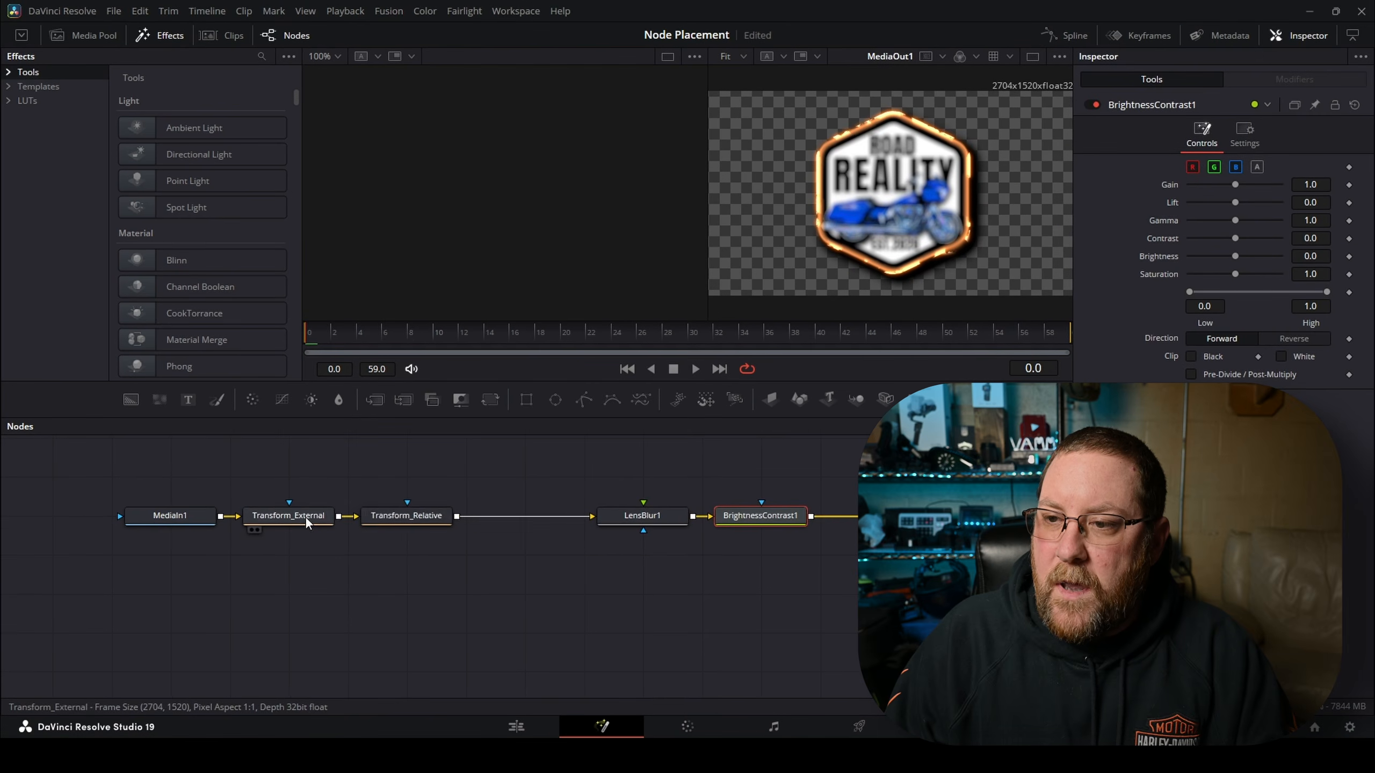
Stack Transform_Relative, LensBlur1 and BrightnessContrast1 vertically beneath Transform_External
{"action": "left_click_drag", "start_coordinate": [407, 517], "coordinate": [302, 556]}
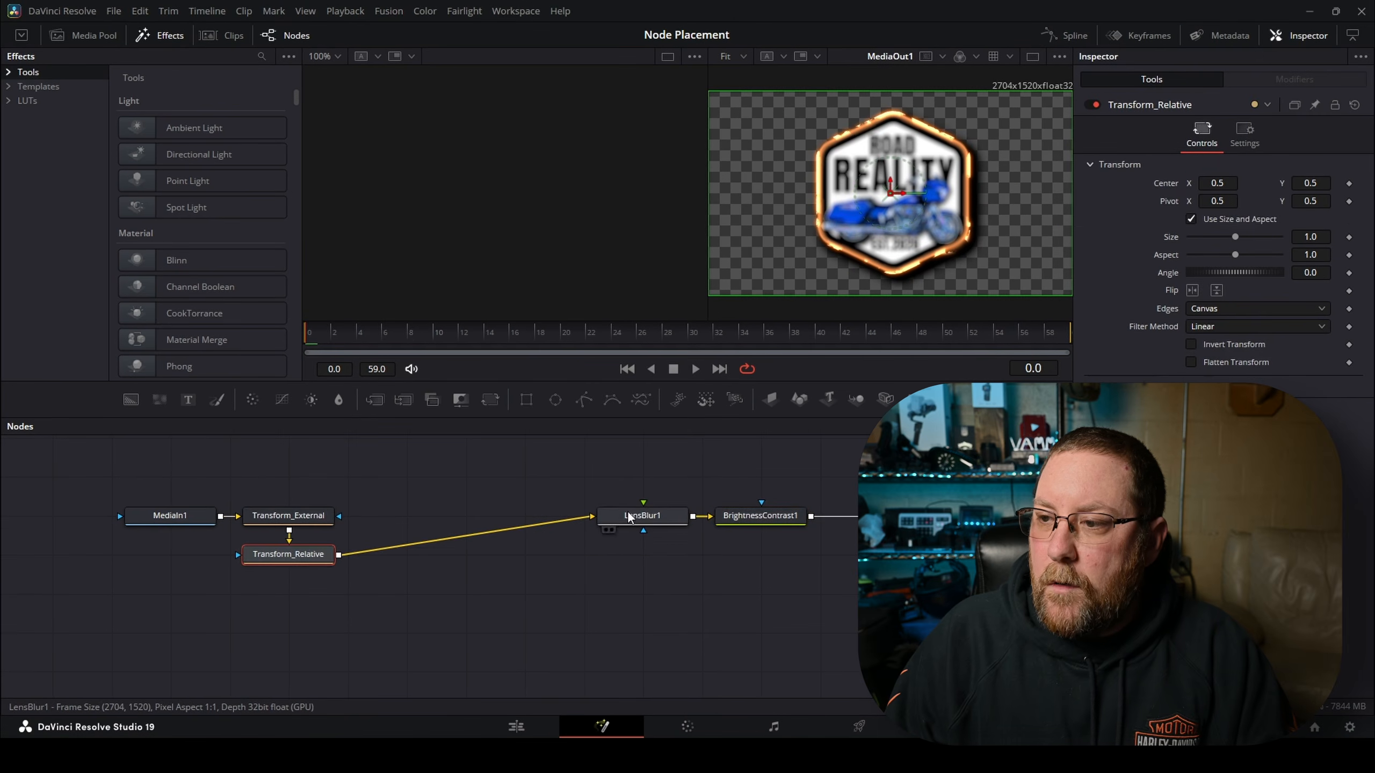
{"action": "left_click_drag", "start_coordinate": [629, 517], "coordinate": [276, 590]}
{"action": "left_click", "coordinate": [276, 590]}
{"action": "left_click_drag", "start_coordinate": [578, 555], "coordinate": [297, 636]}
Add a Keyframe Stretcher (KfS) node after BrightnessContrast1 and place it at the end of the vertical stack
{"action": "key", "text": "shift+space"}
{"action": "type", "text": "bright"}
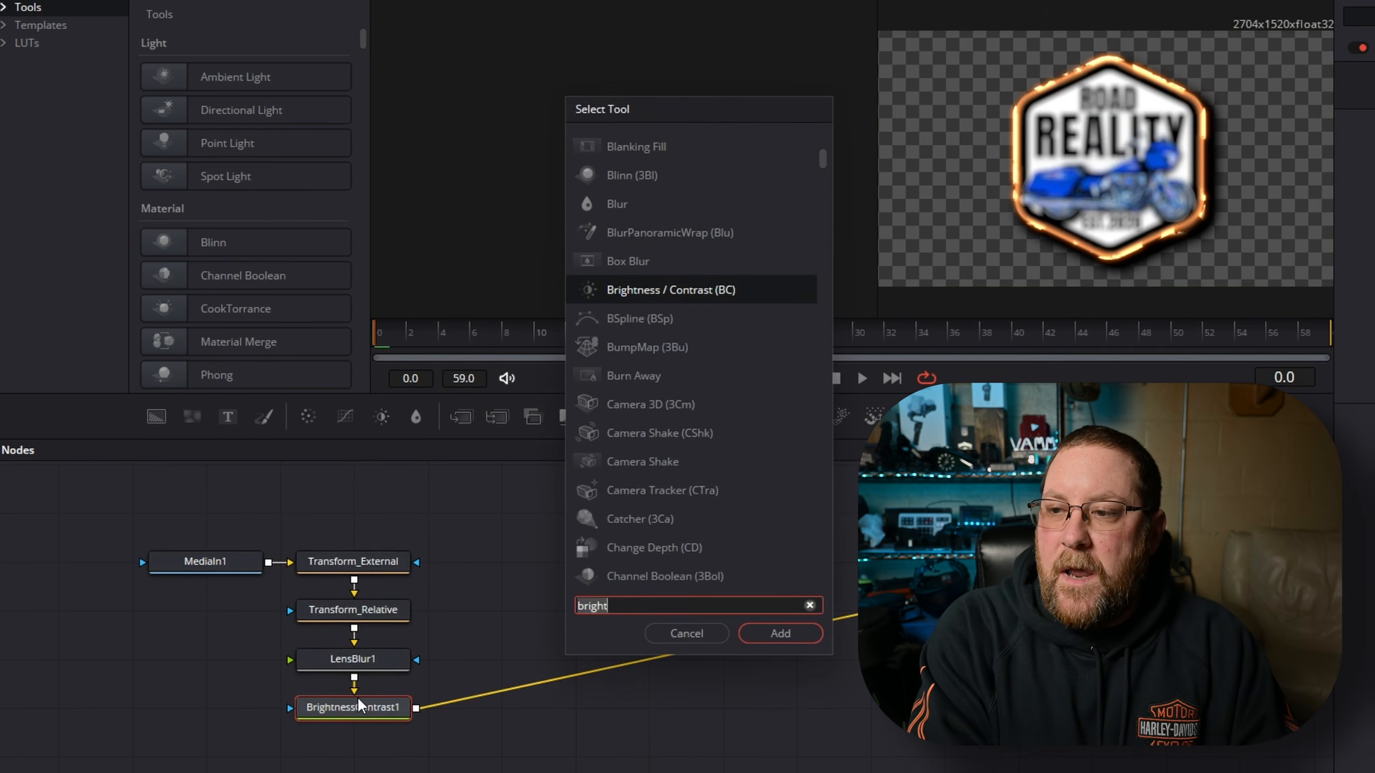
{"action": "type", "text": "key"}
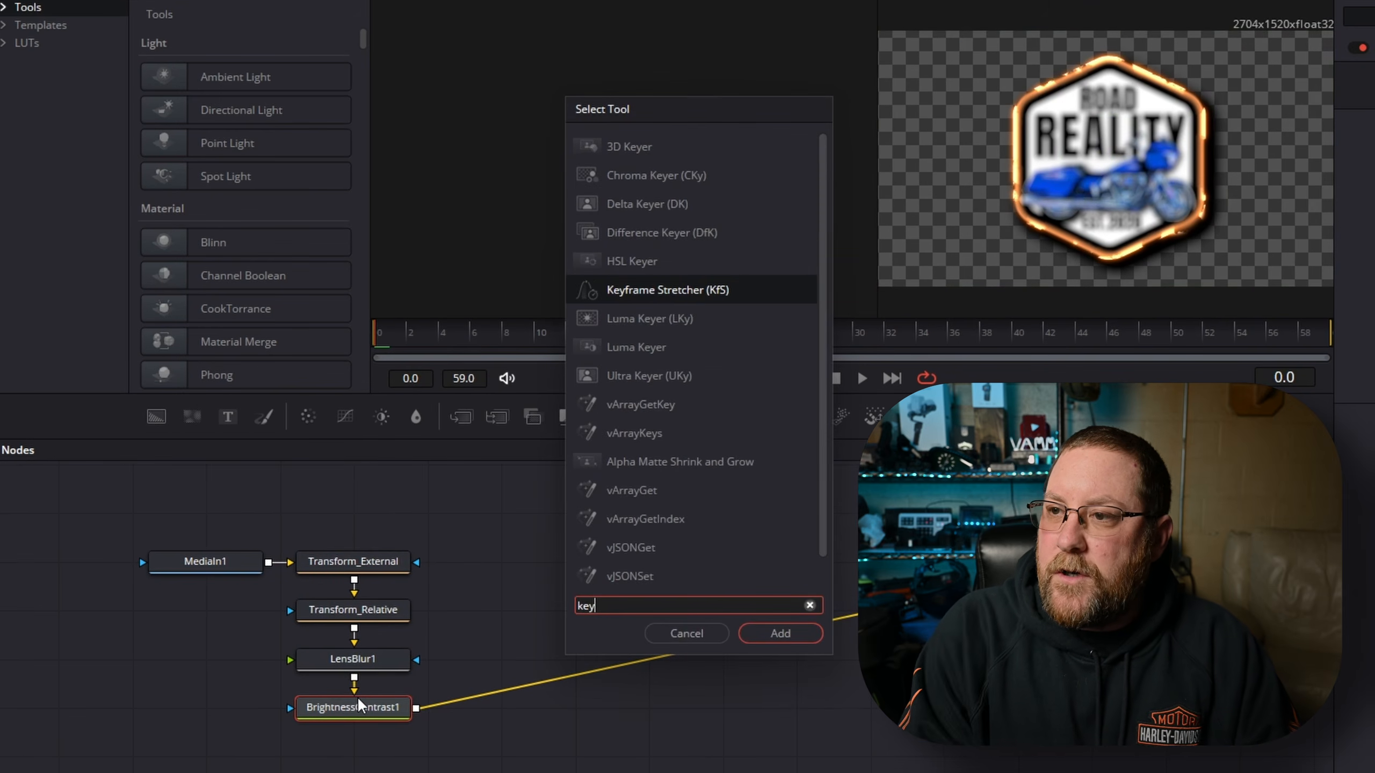
{"action": "key", "text": "Return"}
{"action": "left_click_drag", "start_coordinate": [233, 716], "coordinate": [380, 764]}
Move OuterStroke close to the vertical stack and select it together with all nodes from Transform_External to KeyframeStretcher1
{"action": "left_click_drag", "start_coordinate": [878, 657], "coordinate": [684, 664]}
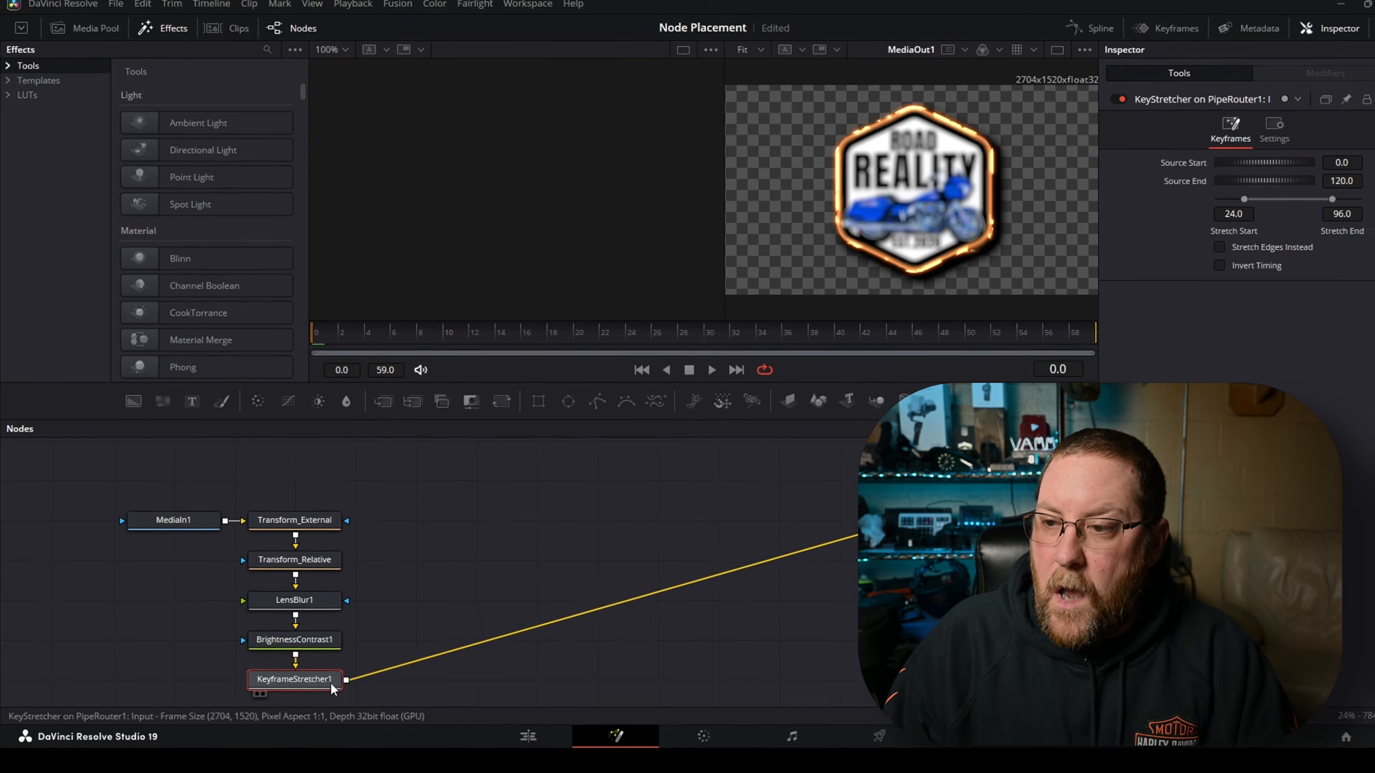
{"action": "left_click_drag", "start_coordinate": [766, 530], "coordinate": [275, 522]}
{"action": "left_click_drag", "start_coordinate": [117, 477], "coordinate": [369, 706]}
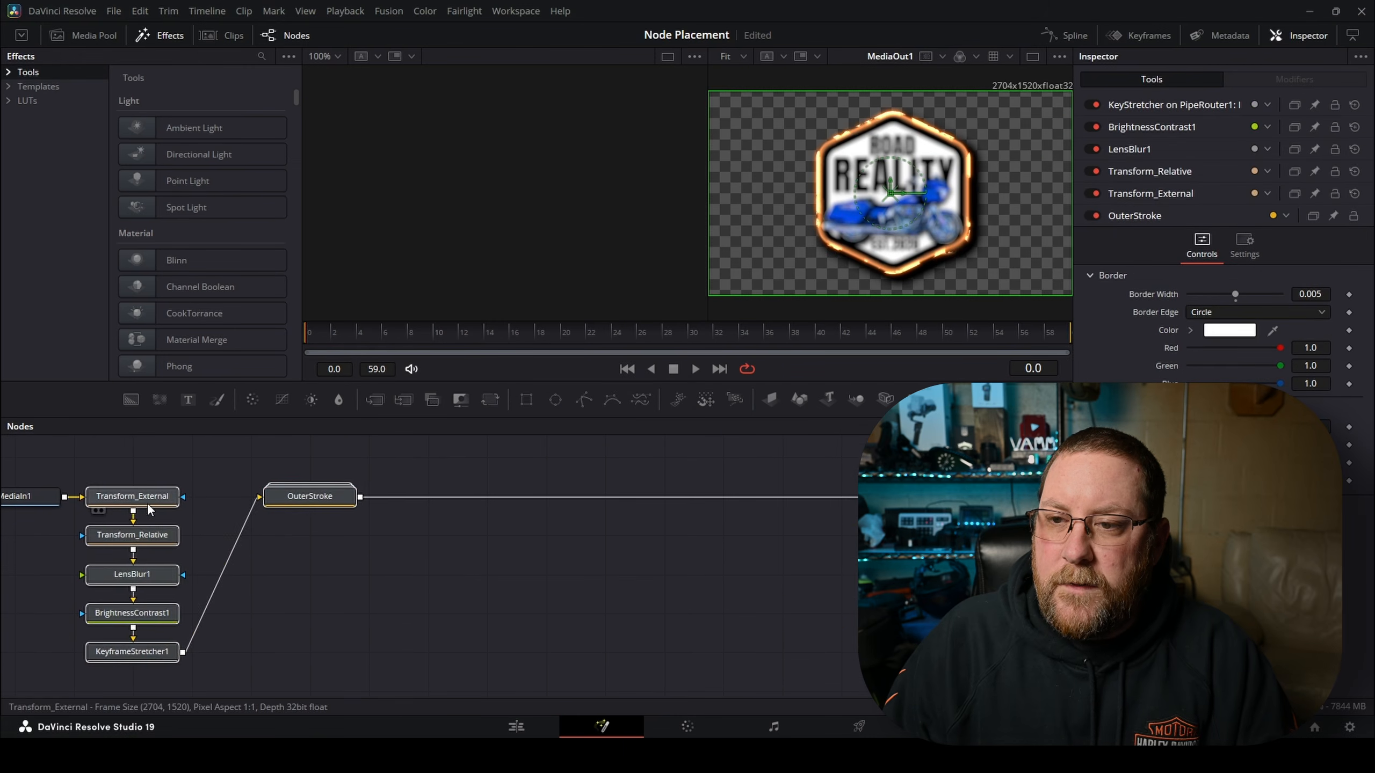
Group the stacked nodes from Transform_External to KeyframeStretcher1 together with OuterStroke into a single group
{"action": "left_click_drag", "start_coordinate": [155, 510], "coordinate": [214, 510]}
{"action": "left_click", "coordinate": [475, 571]}
{"action": "left_click_drag", "start_coordinate": [640, 587], "coordinate": [778, 577]}
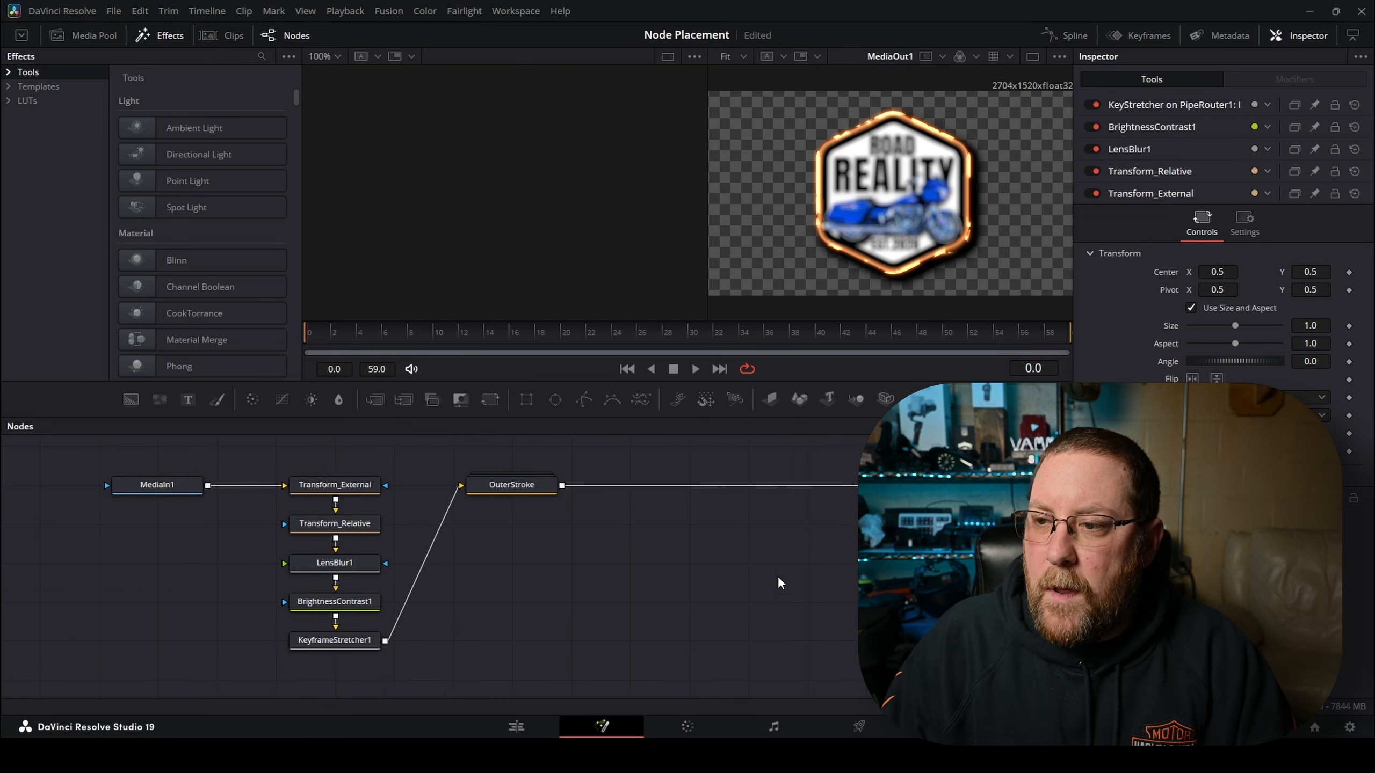
{"action": "left_click_drag", "start_coordinate": [627, 556], "coordinate": [756, 592]}
{"action": "left_click_drag", "start_coordinate": [399, 459], "coordinate": [701, 693]}
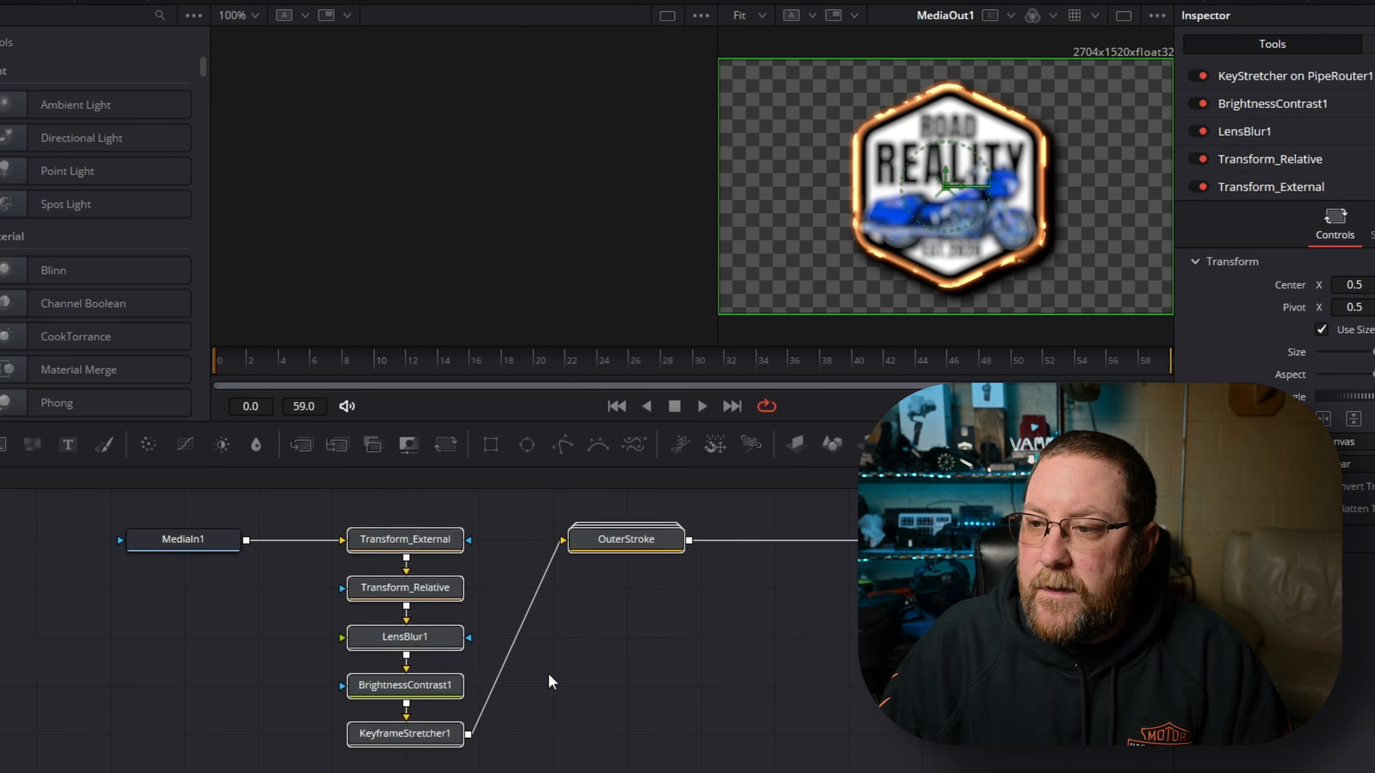
{"action": "right_click", "coordinate": [377, 544]}
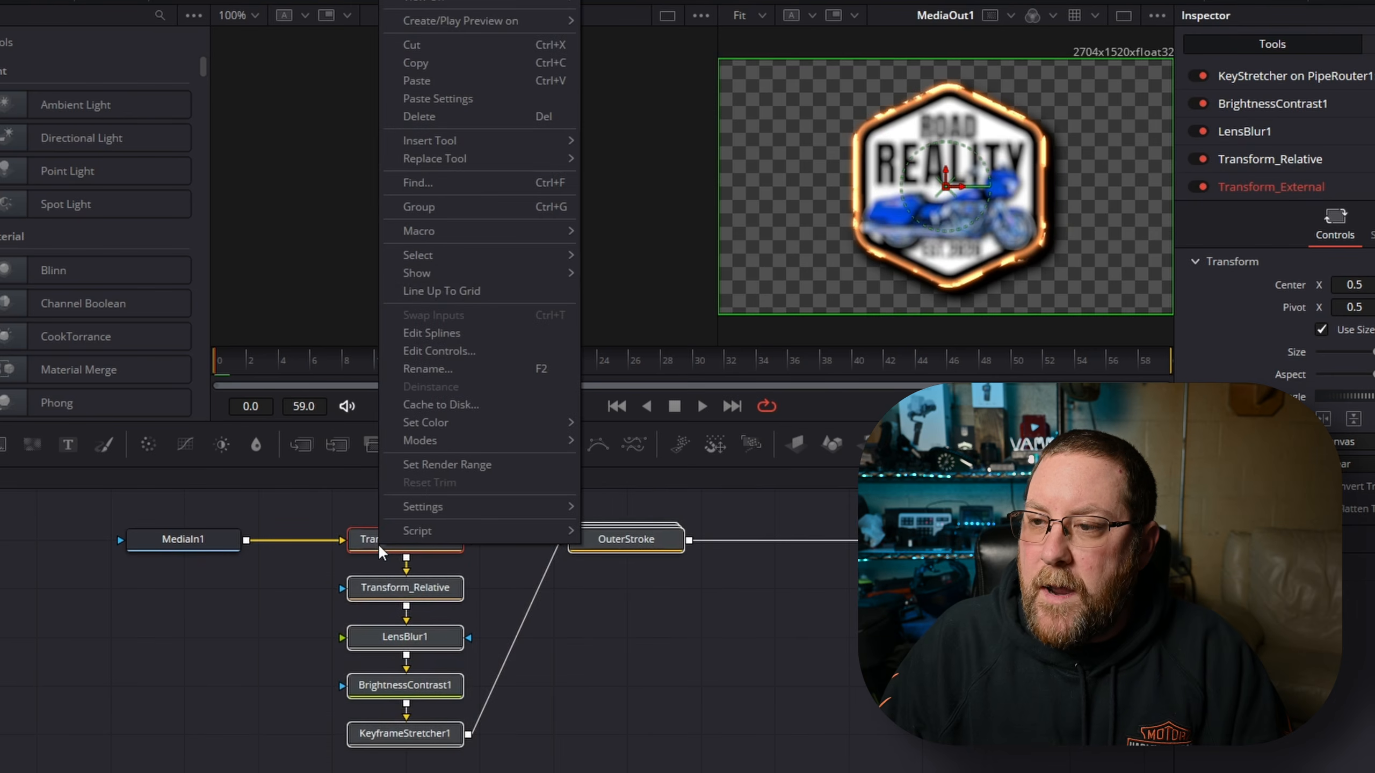
{"action": "left_click", "coordinate": [427, 208]}
Rename the new node group LogoPOP and expand it to show the nodes inside
{"action": "right_click", "coordinate": [513, 530]}
{"action": "key", "text": "F2"}
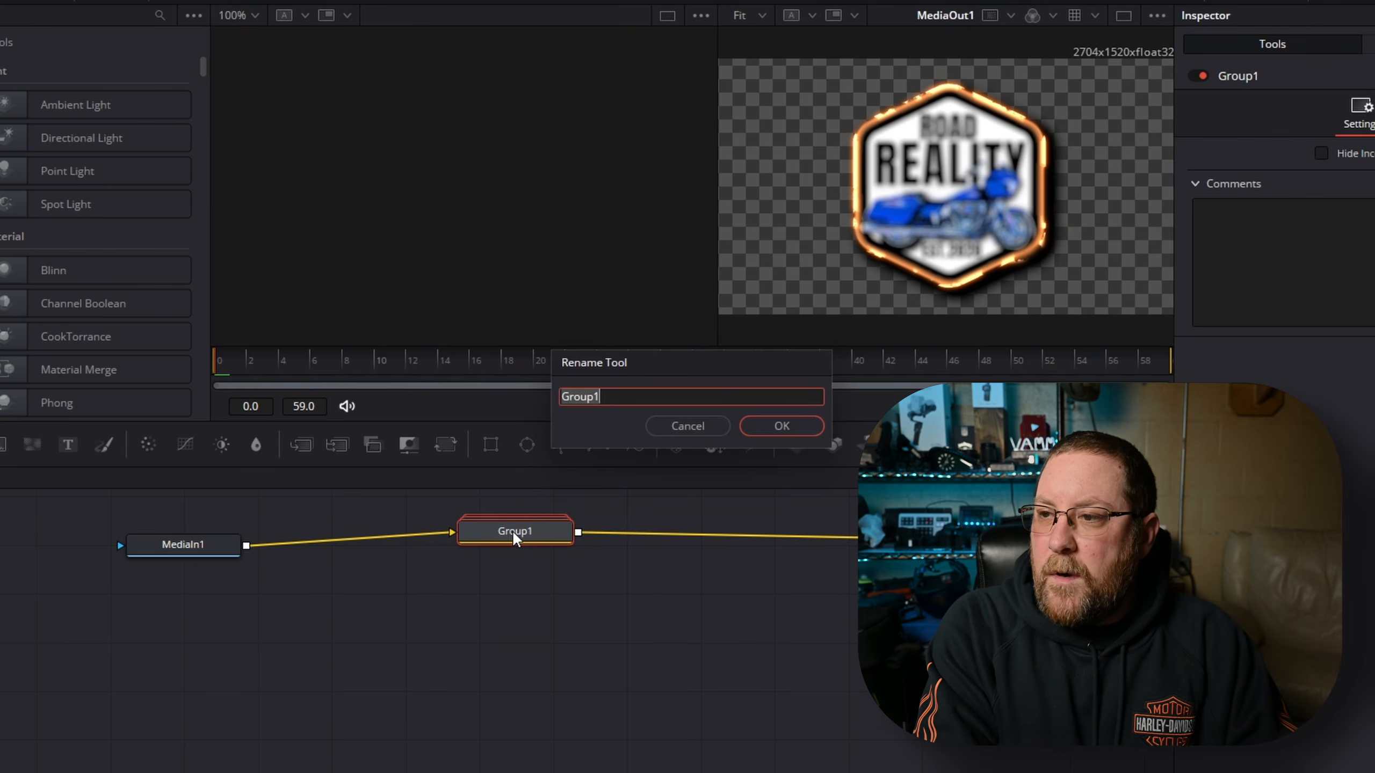
{"action": "type", "text": "L"}
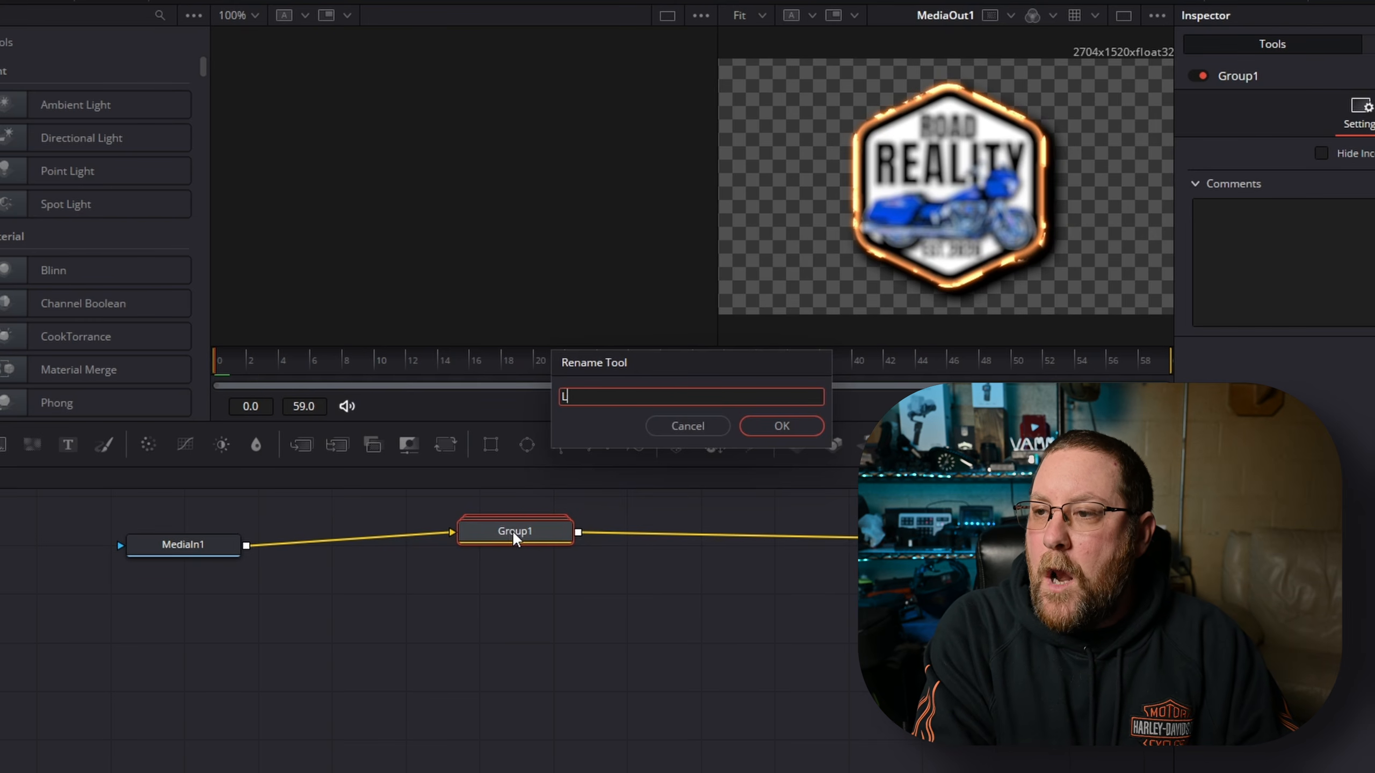
{"action": "type", "text": "ogoPOP"}
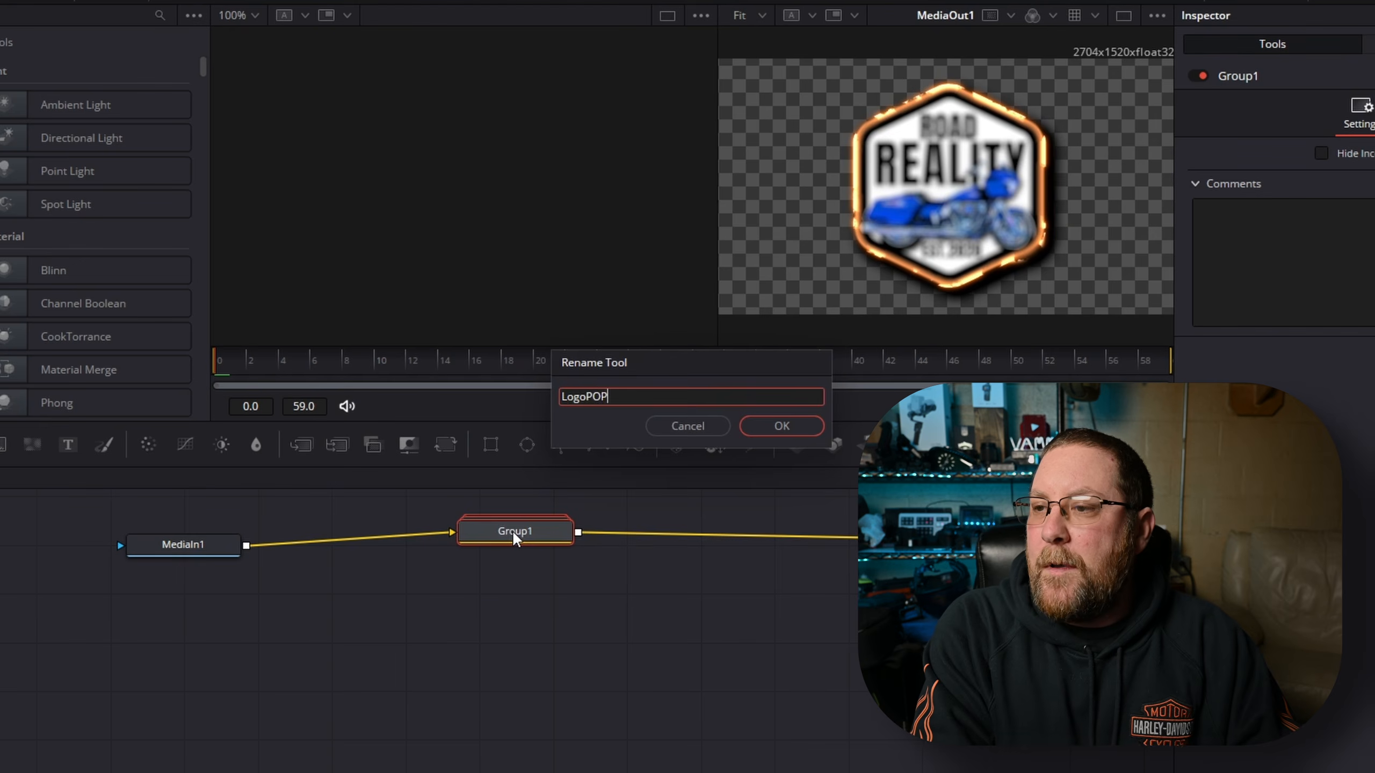
{"action": "key", "text": "Return"}
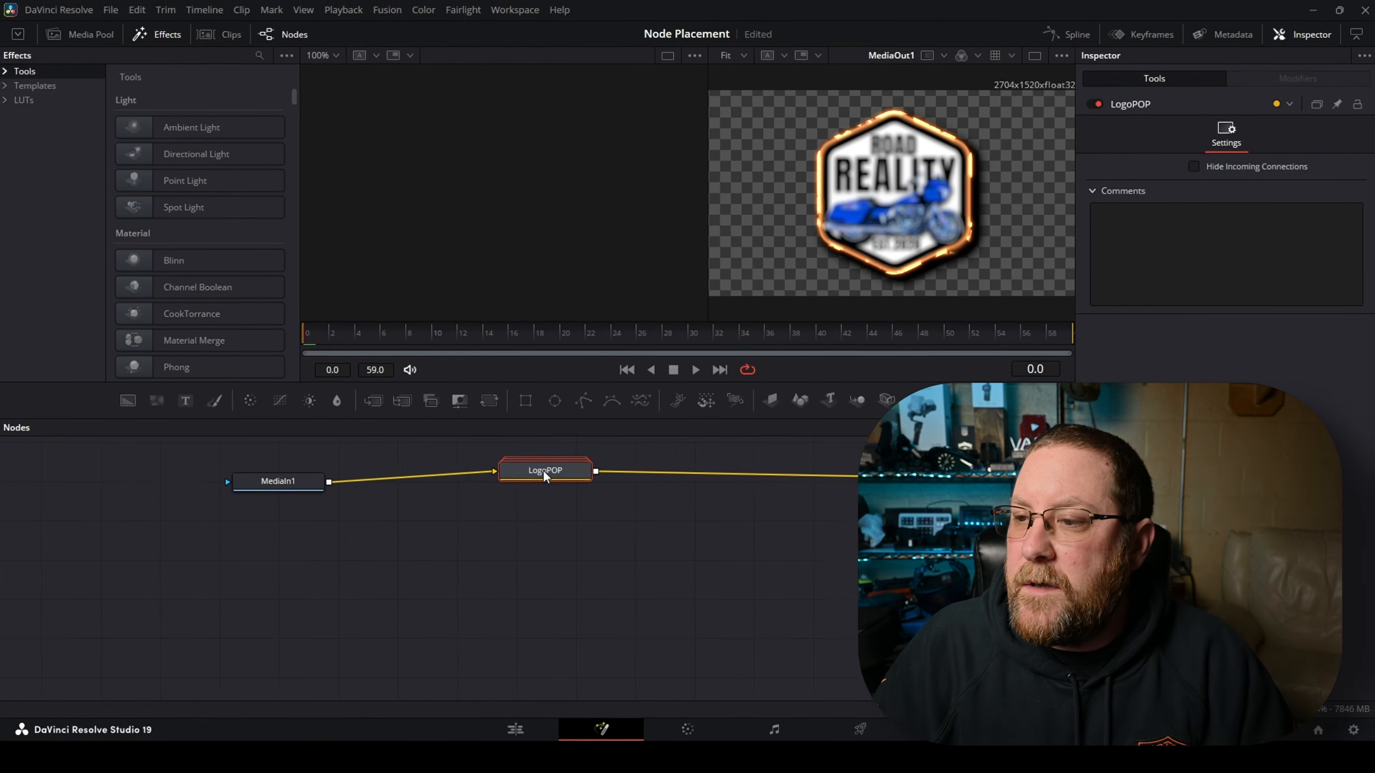
{"action": "double_click", "coordinate": [544, 470]}
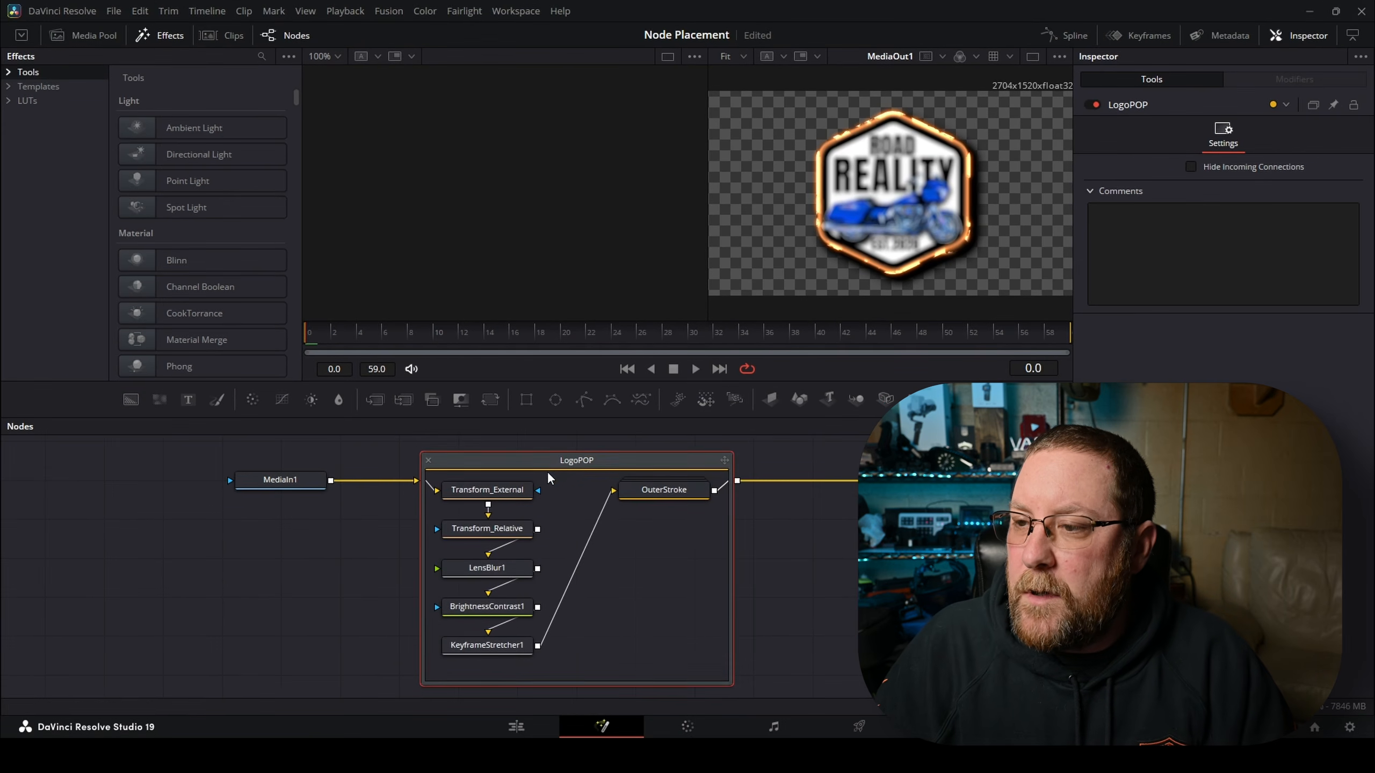
{"action": "left_click_drag", "start_coordinate": [588, 491], "coordinate": [582, 468]}
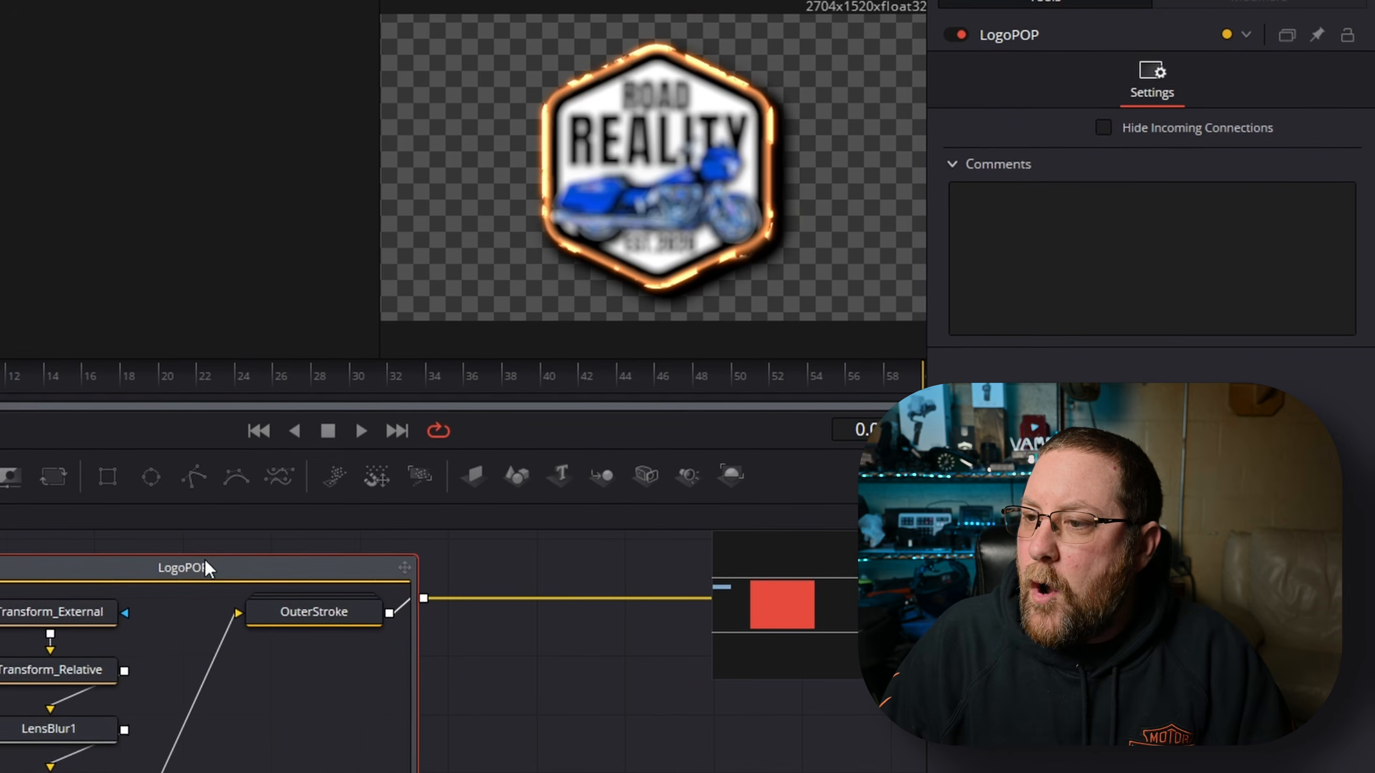
Start a new custom control on the LogoPOP group and name it Logo Size
{"action": "right_click", "coordinate": [1183, 90]}
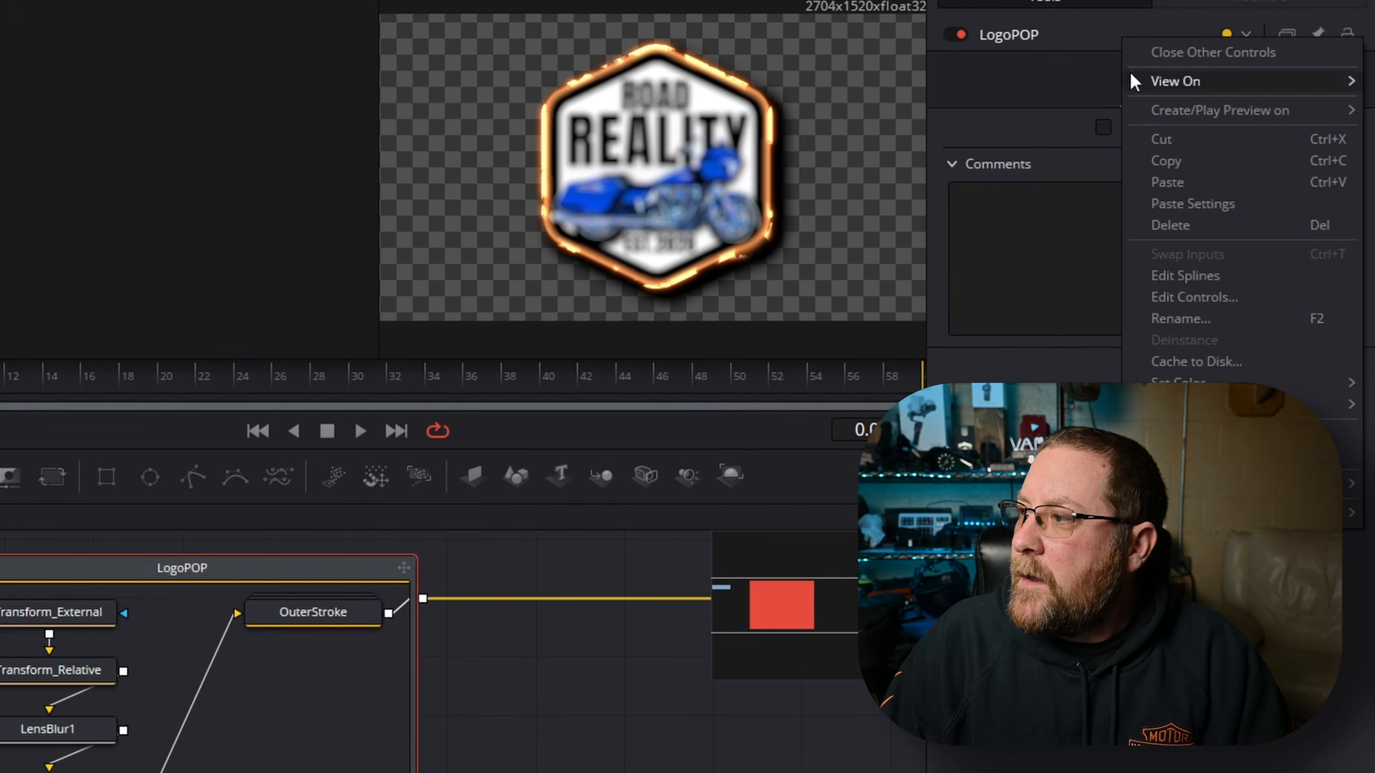
{"action": "left_click", "coordinate": [1163, 298]}
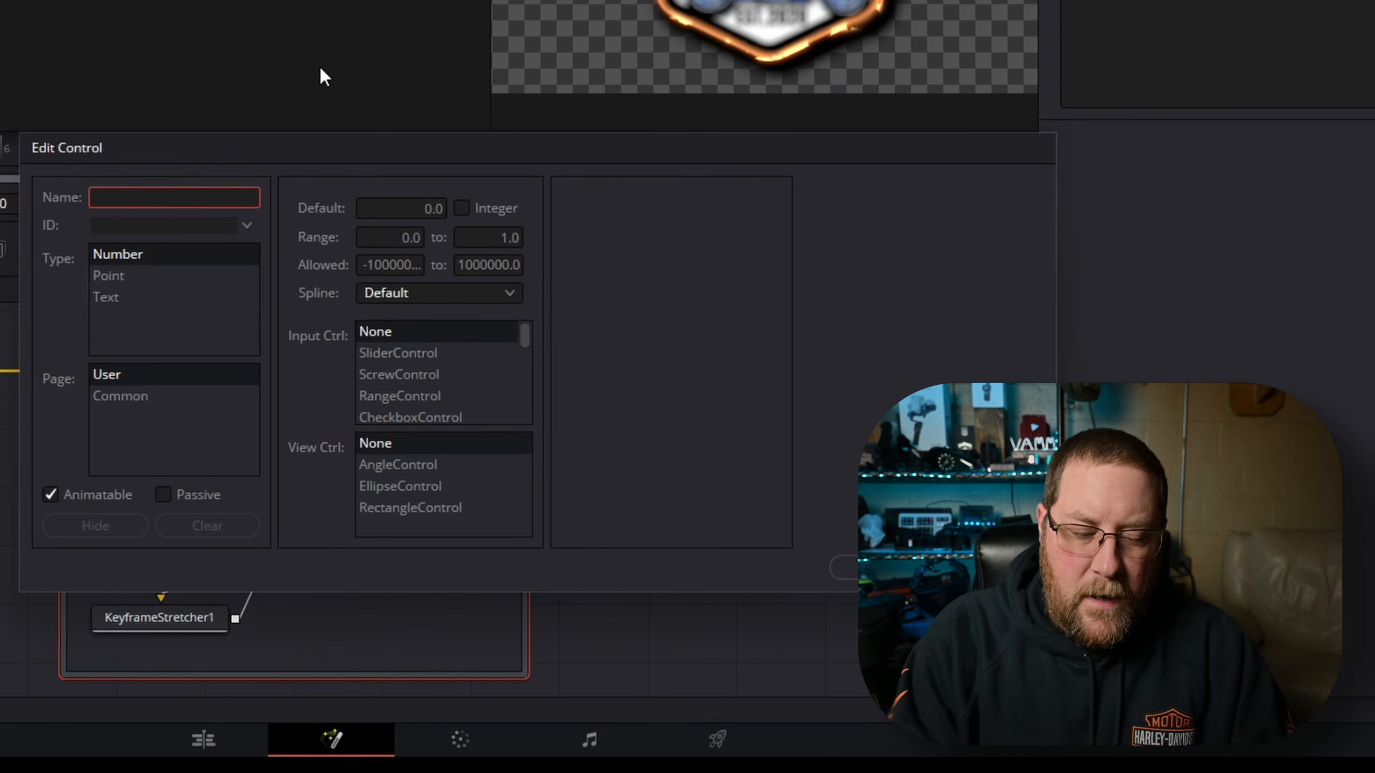
{"action": "type", "text": "Logo"}
{"action": "type", "text": "Sc"}
{"action": "key", "text": "BackSpace"}
{"action": "key", "text": "BackSpace"}
{"action": "type", "text": "Size"}
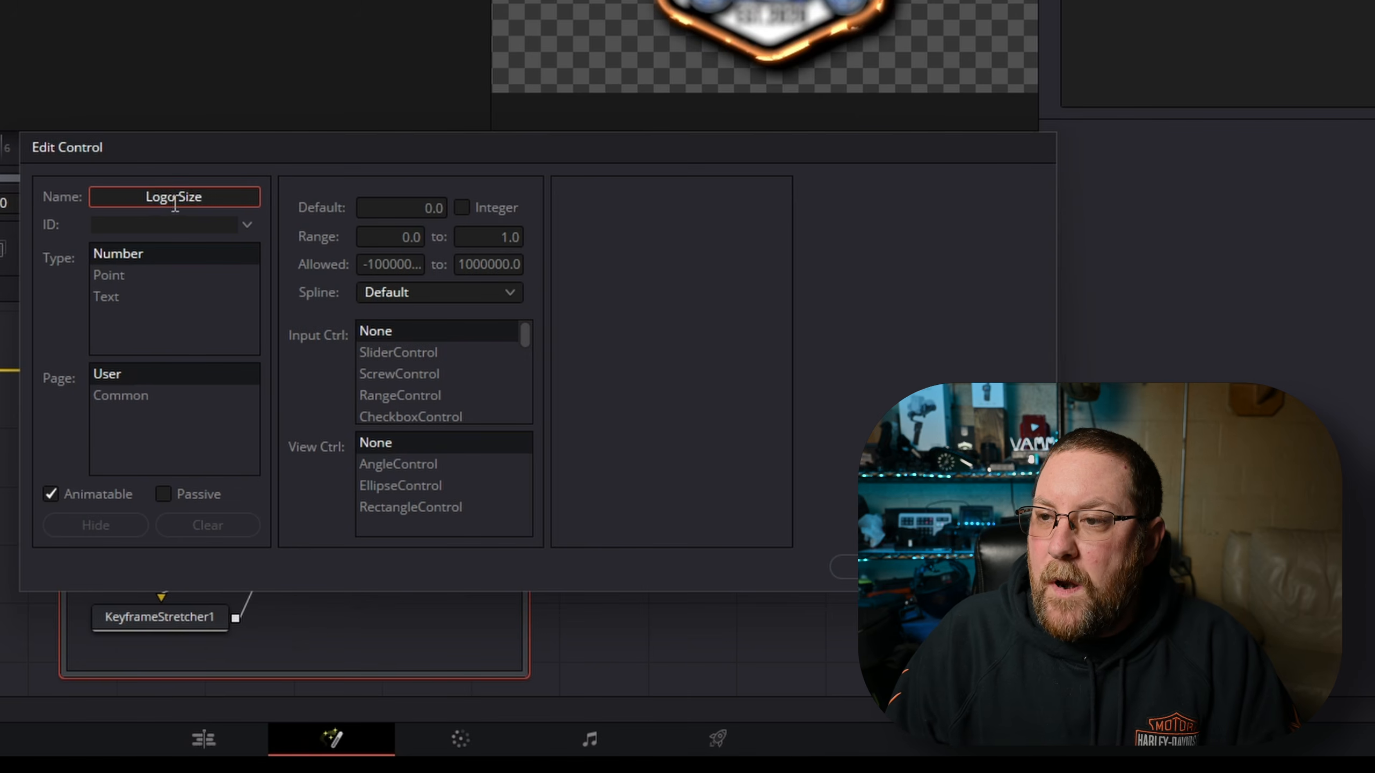
{"action": "key", "text": "Tab"}
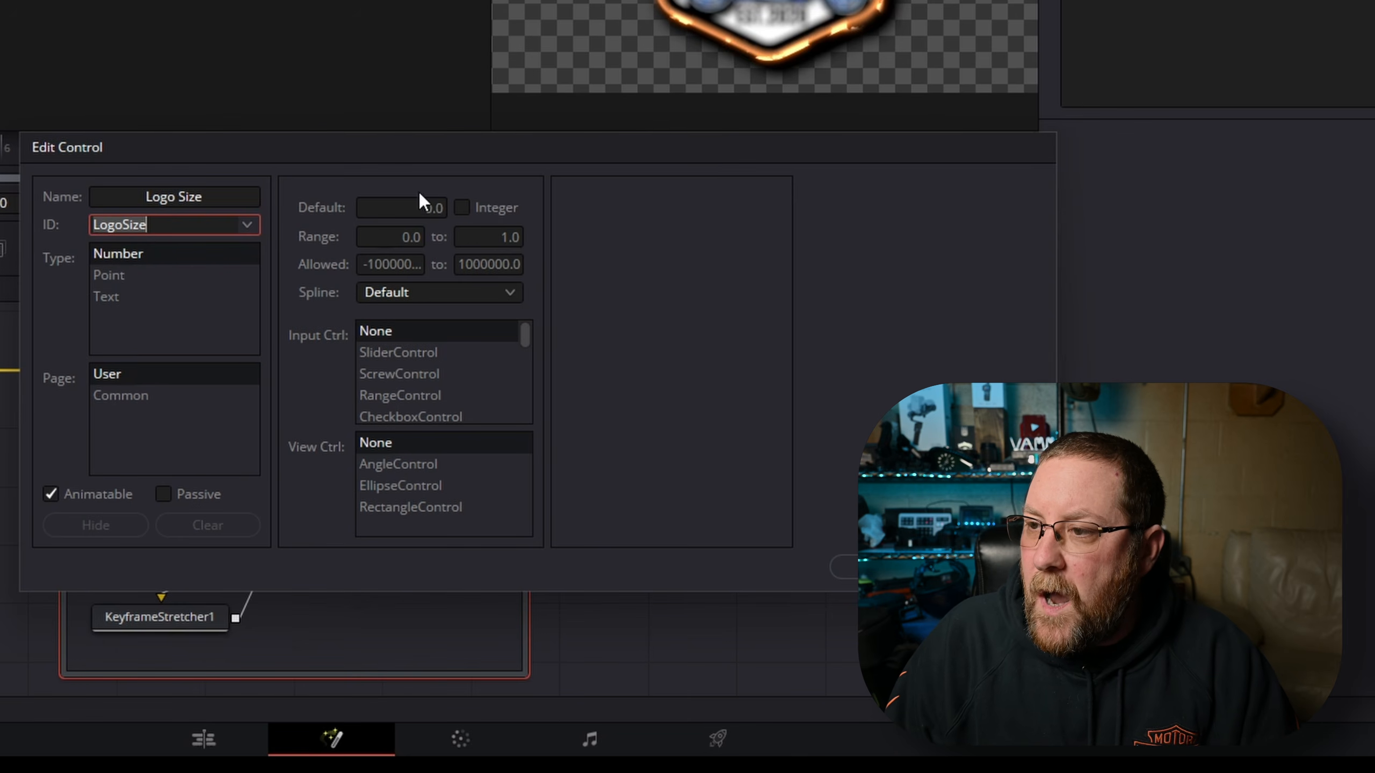
Give the Logo Size control a default of 1 and a range of 0 to 2
{"action": "left_click", "coordinate": [416, 214]}
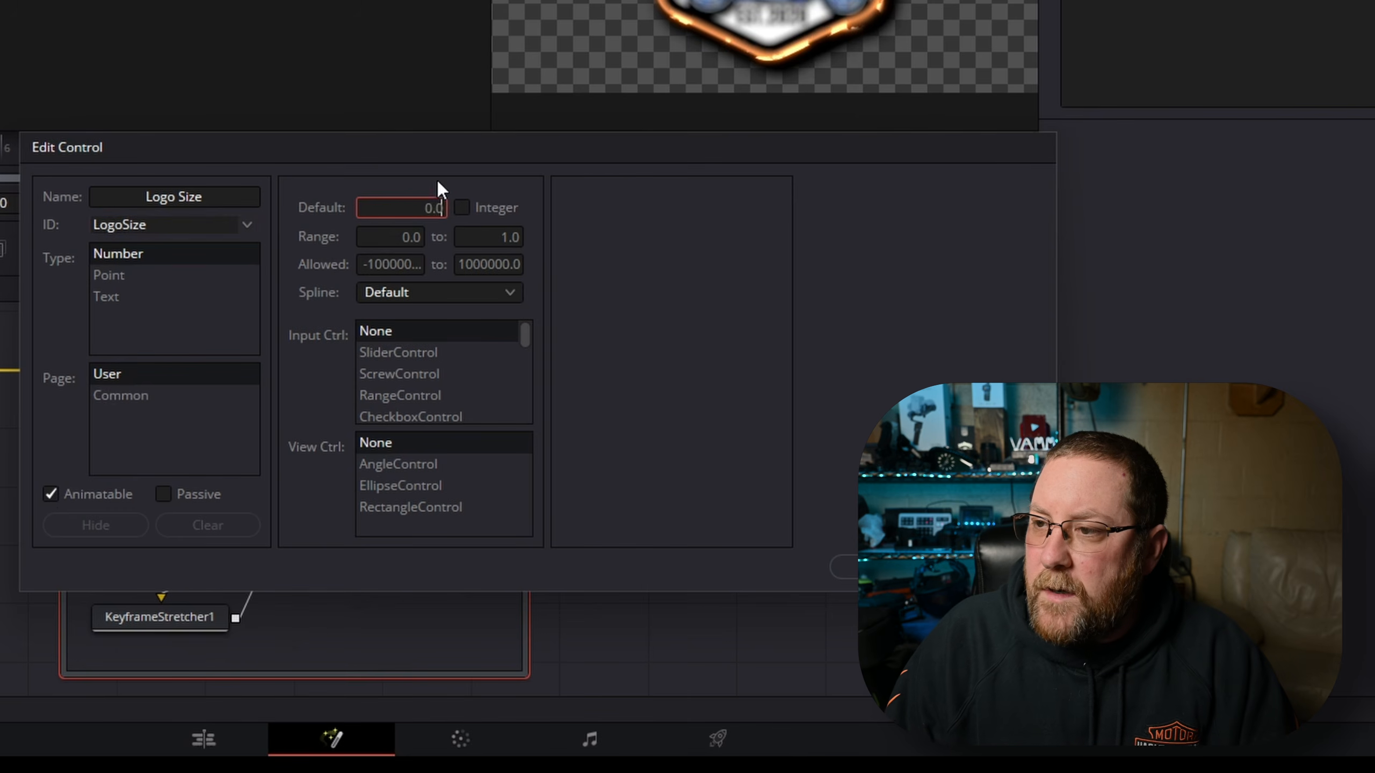
{"action": "type", "text": "1"}
{"action": "left_click", "coordinate": [413, 236]}
{"action": "key", "text": "BackSpace"}
{"action": "key", "text": "BackSpace"}
{"action": "key", "text": "Tab"}
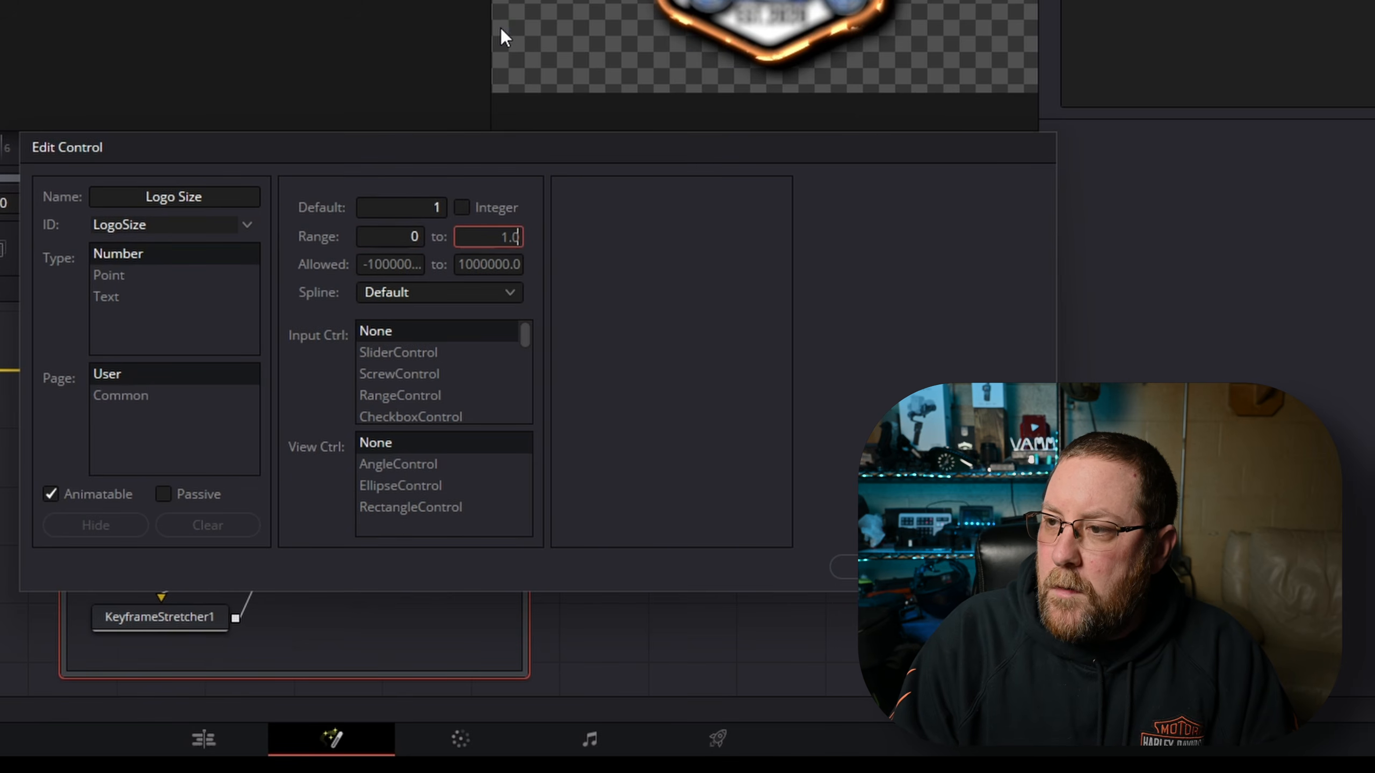
{"action": "key", "text": "BackSpace"}
{"action": "key", "text": "BackSpace"}
{"action": "key", "text": "BackSpace"}
{"action": "type", "text": "2"}
{"action": "key", "text": "Tab"}
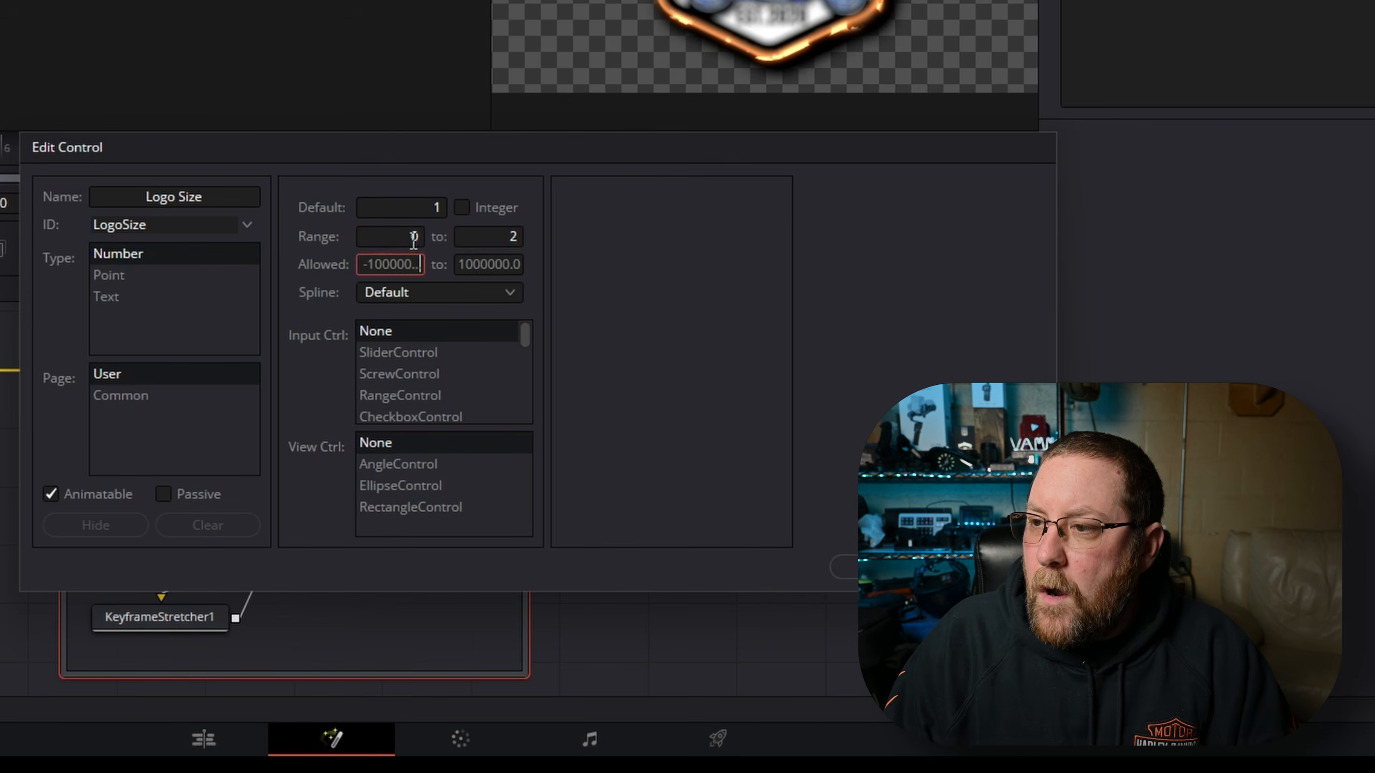
Limit the allowed values of the Logo Size control to 0 to 2
{"action": "type", "text": "0"}
{"action": "key", "text": "Tab"}
{"action": "type", "text": "2"}
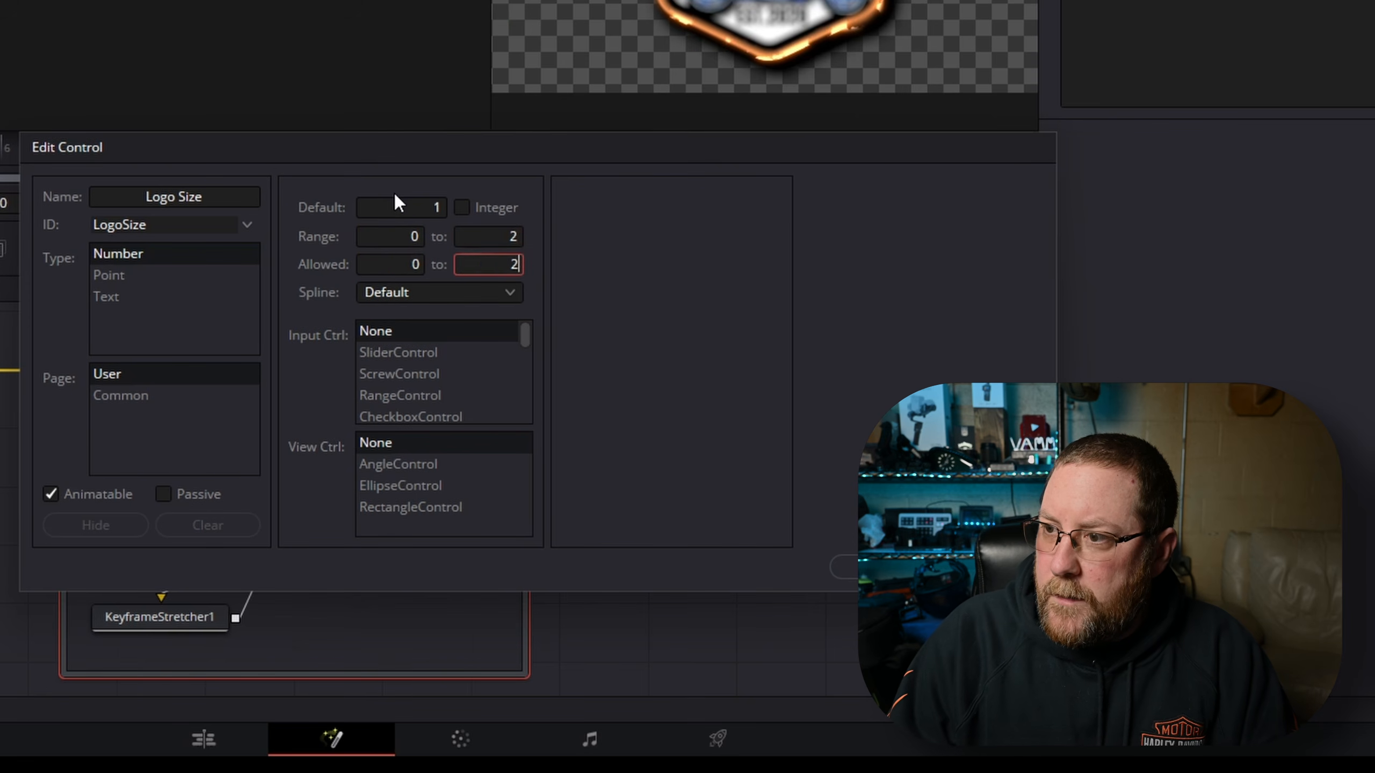
{"action": "key", "text": "Tab"}
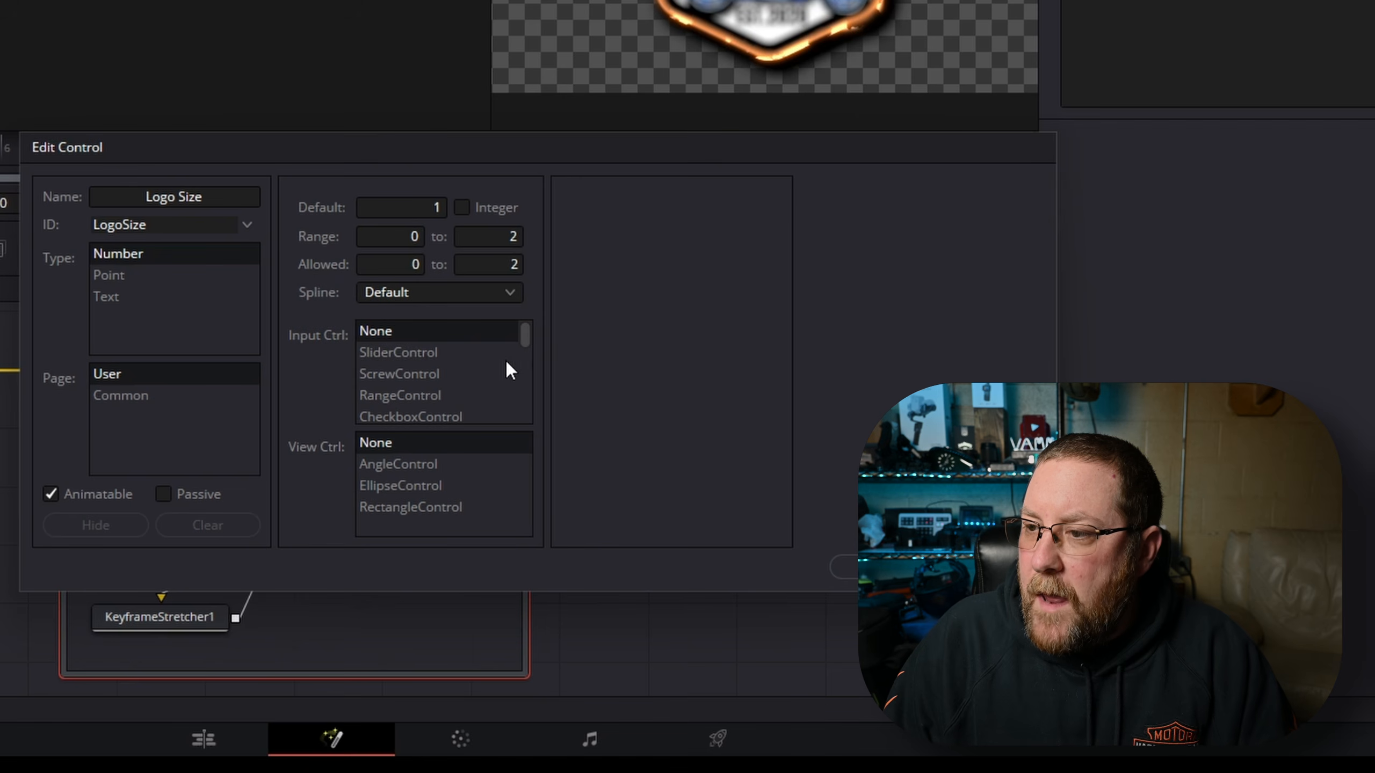
Assign SliderControl as input control and RectangleControl as view control for Logo Size, and create the control
{"action": "scroll", "coordinate": [526, 337], "scroll_direction": "down", "scroll_amount": 2}
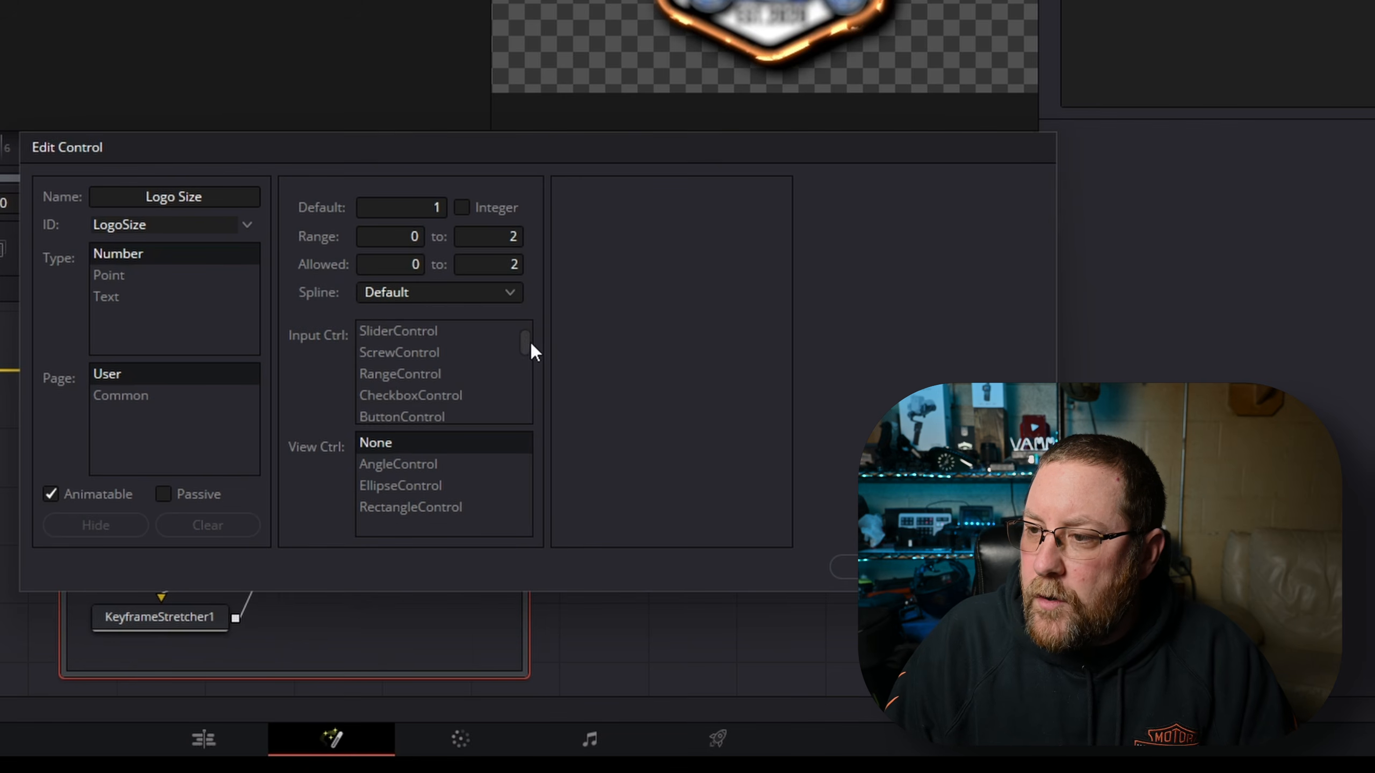
{"action": "scroll", "coordinate": [532, 348], "scroll_direction": "up", "scroll_amount": 2}
{"action": "left_click", "coordinate": [500, 354]}
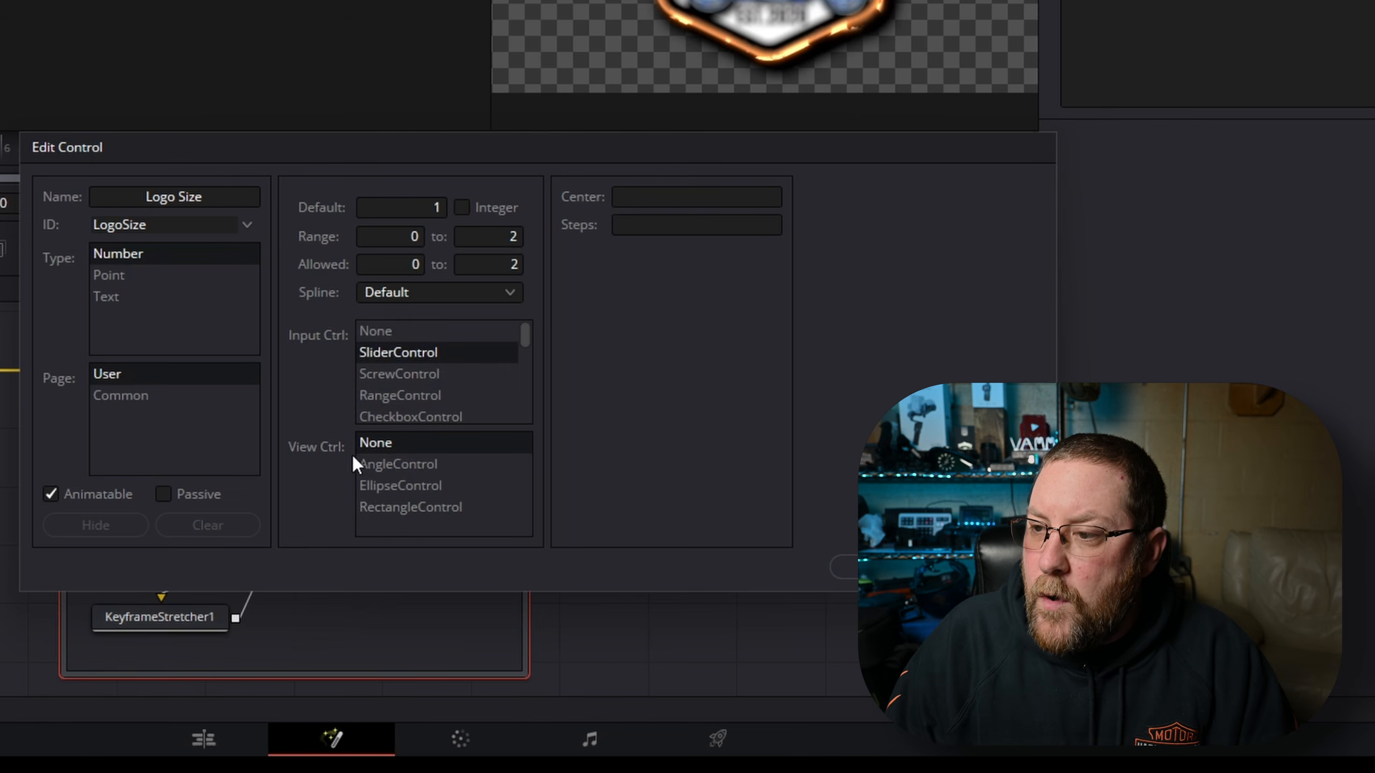
{"action": "left_click", "coordinate": [400, 508]}
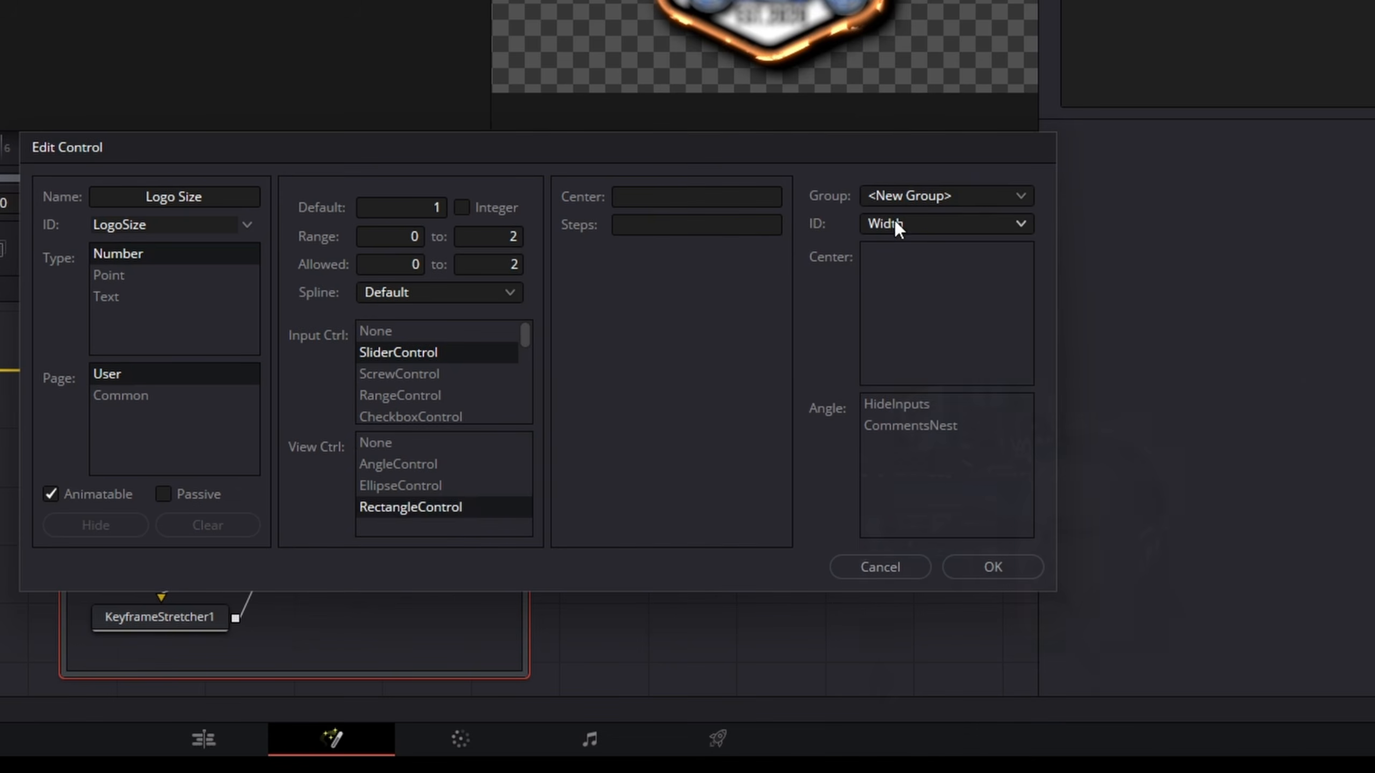
{"action": "left_click", "coordinate": [967, 567]}
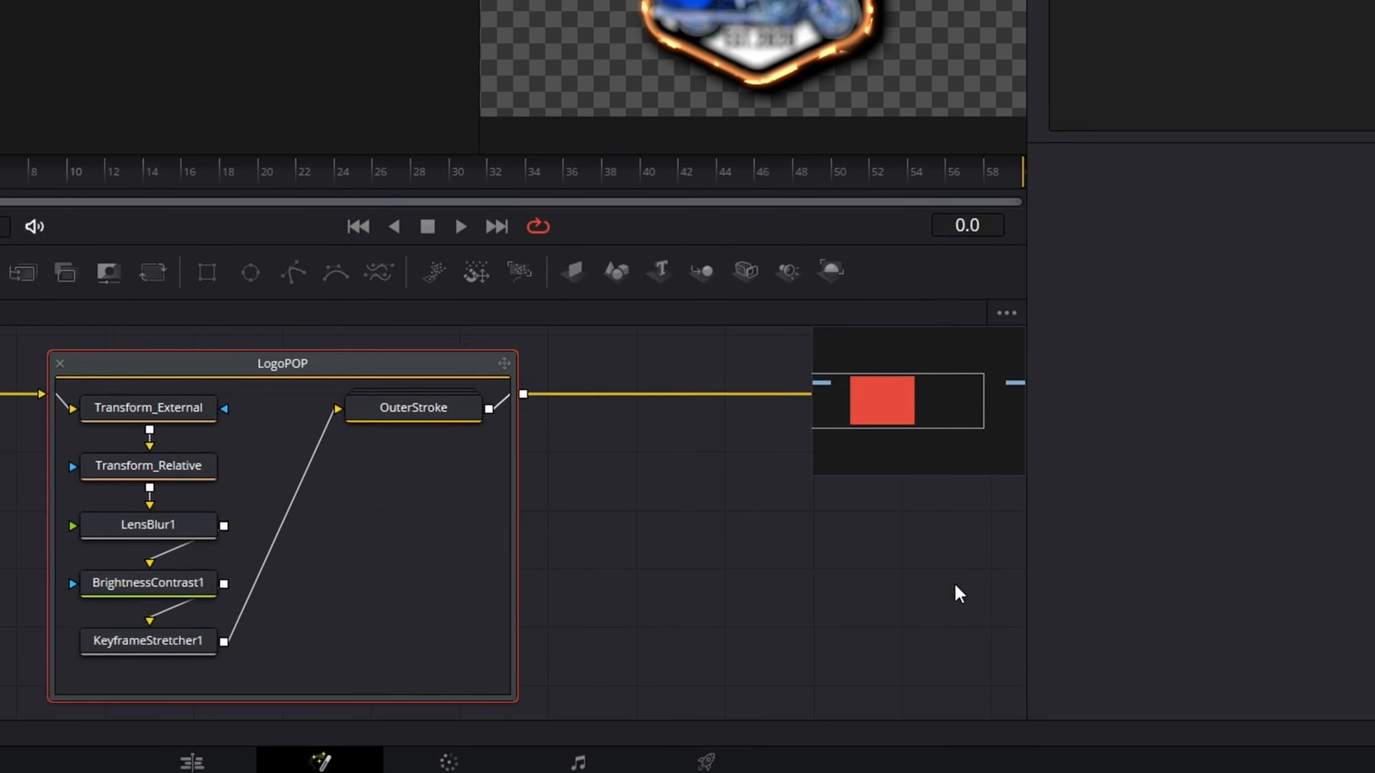
Test LogoPOP's Logo Size slider by raising it to 2.0, and reset it to its default
{"action": "left_click", "coordinate": [1119, 86]}
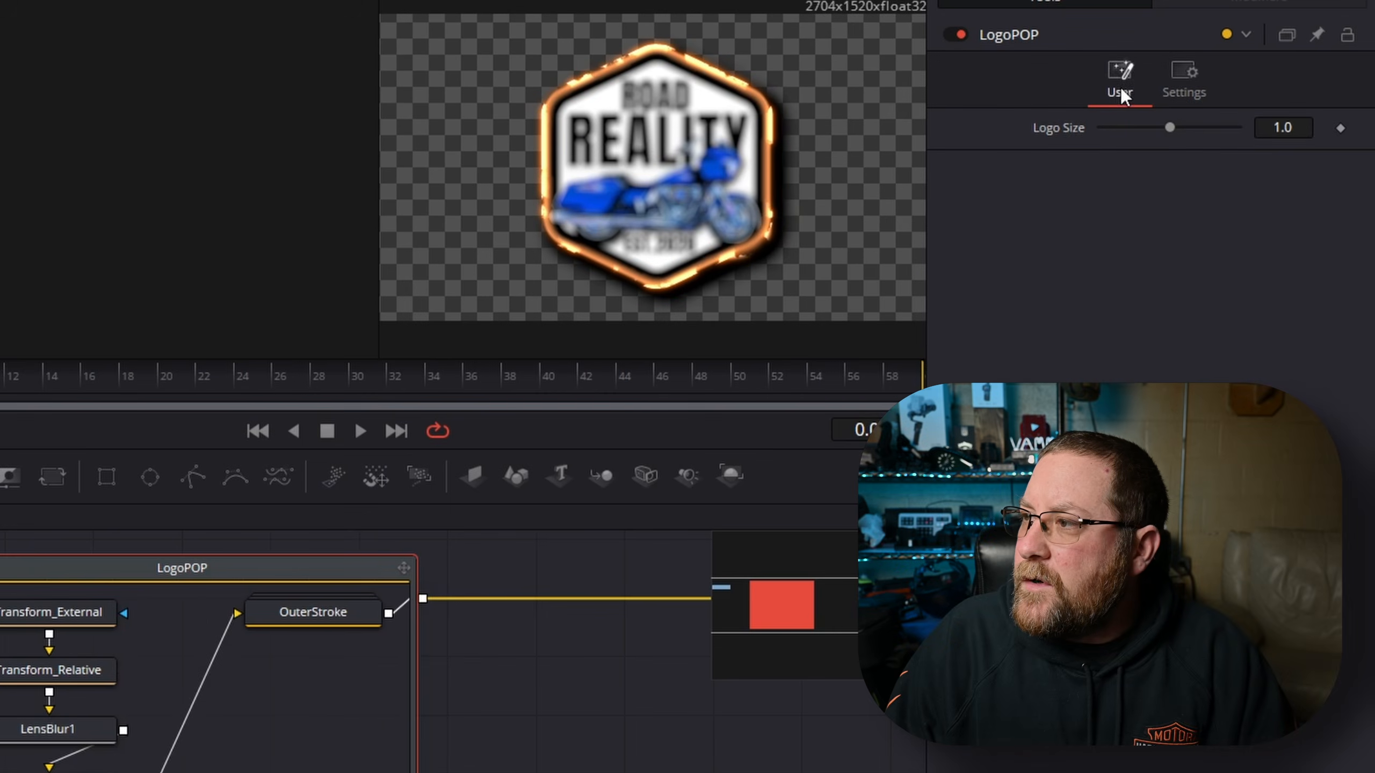
{"action": "left_click_drag", "start_coordinate": [1170, 126], "coordinate": [1247, 128]}
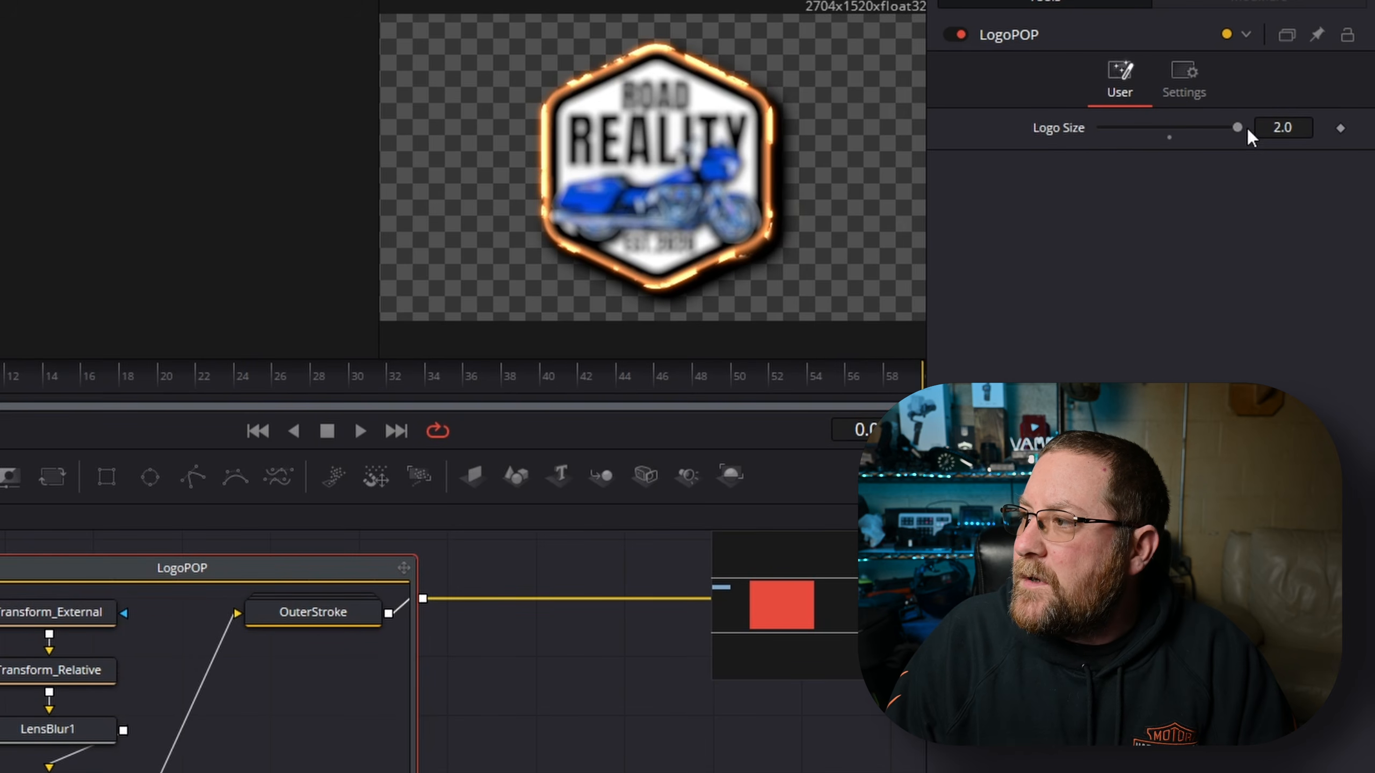
{"action": "double_click", "coordinate": [1064, 125]}
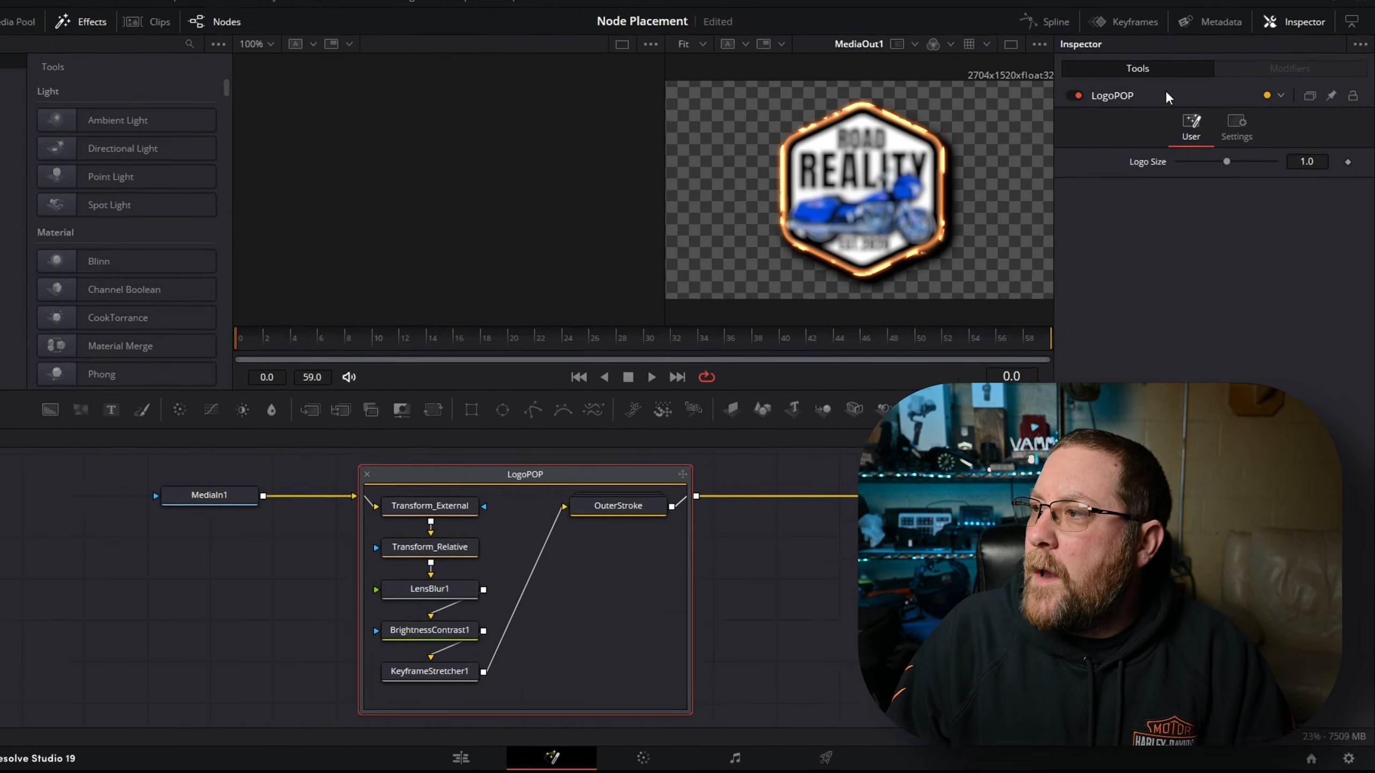
Start another custom control on LogoPOP named Logo Position and make it a Point type
{"action": "right_click", "coordinate": [1085, 27]}
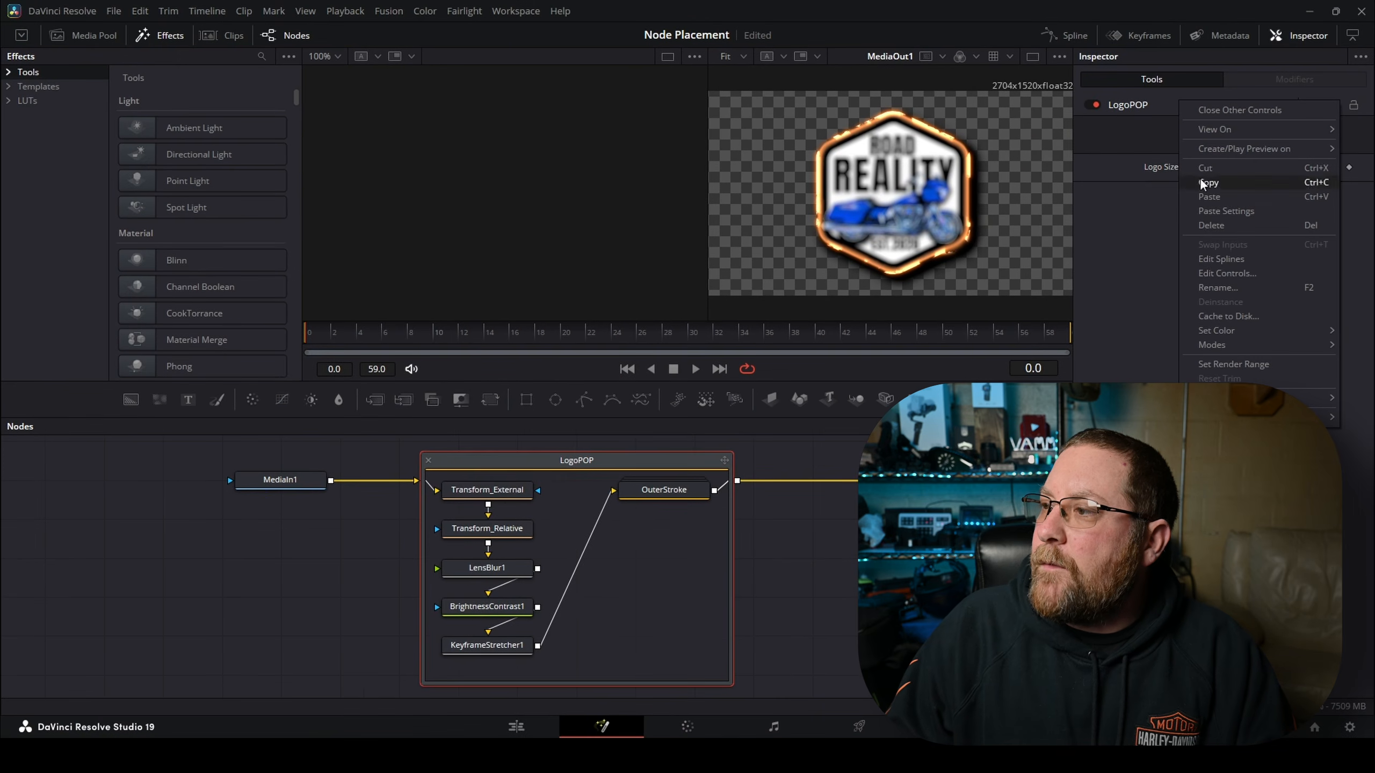
{"action": "left_click", "coordinate": [1224, 273]}
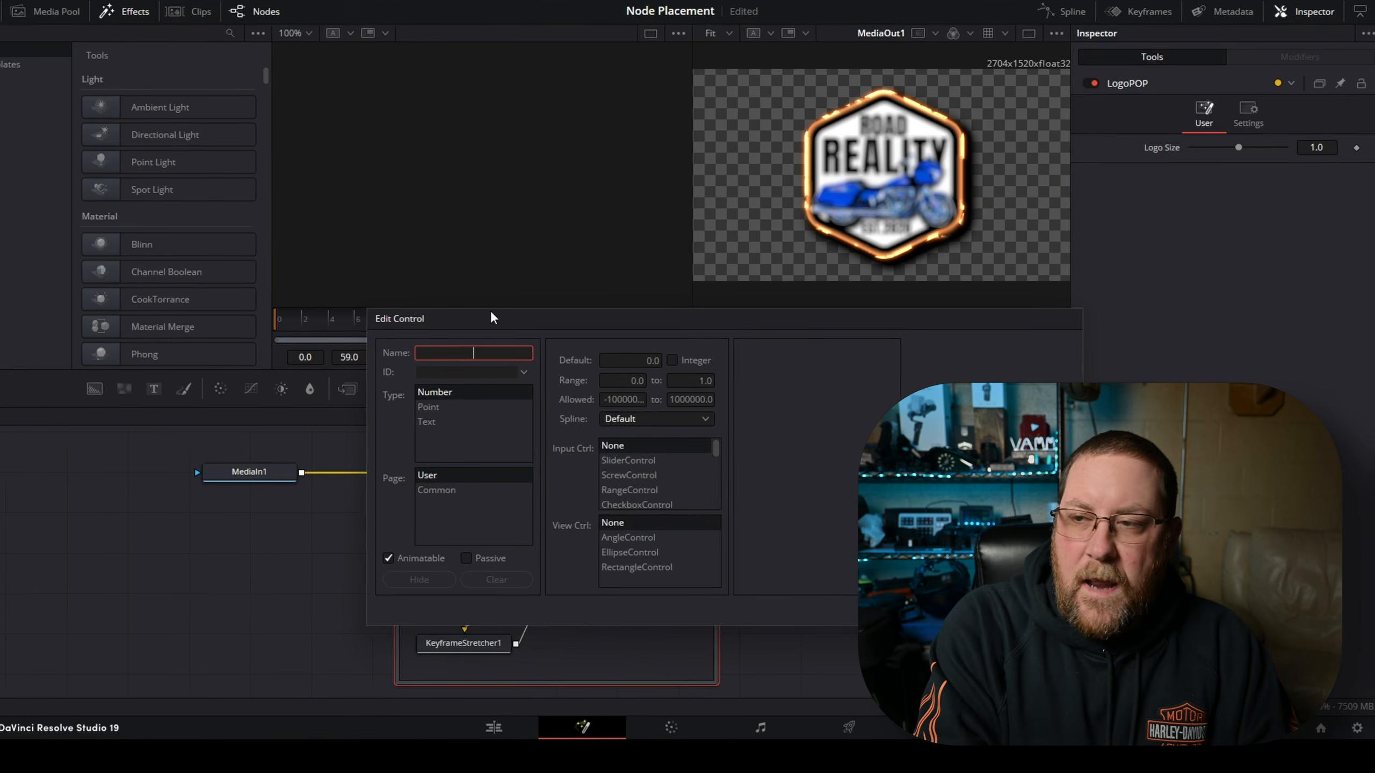
{"action": "type", "text": "Logo Position"}
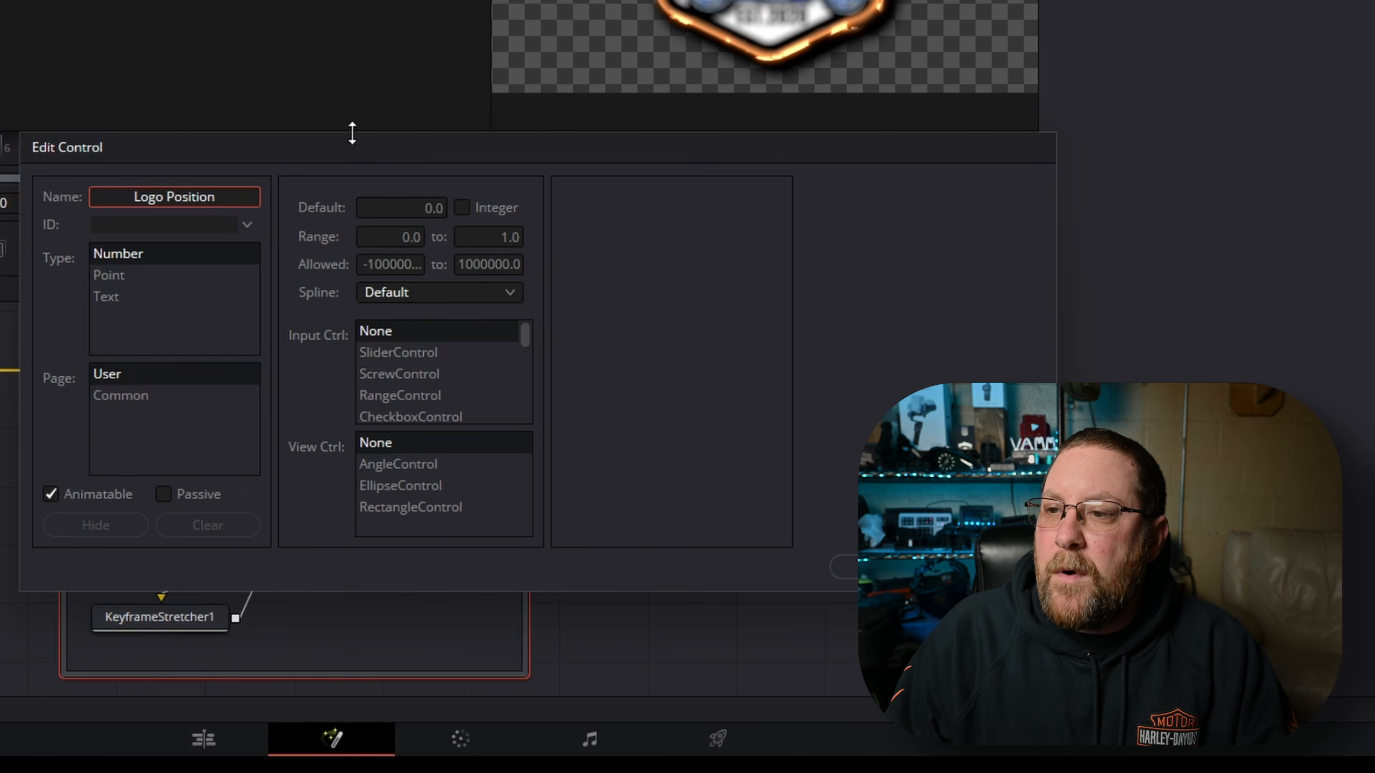
{"action": "key", "text": "Tab"}
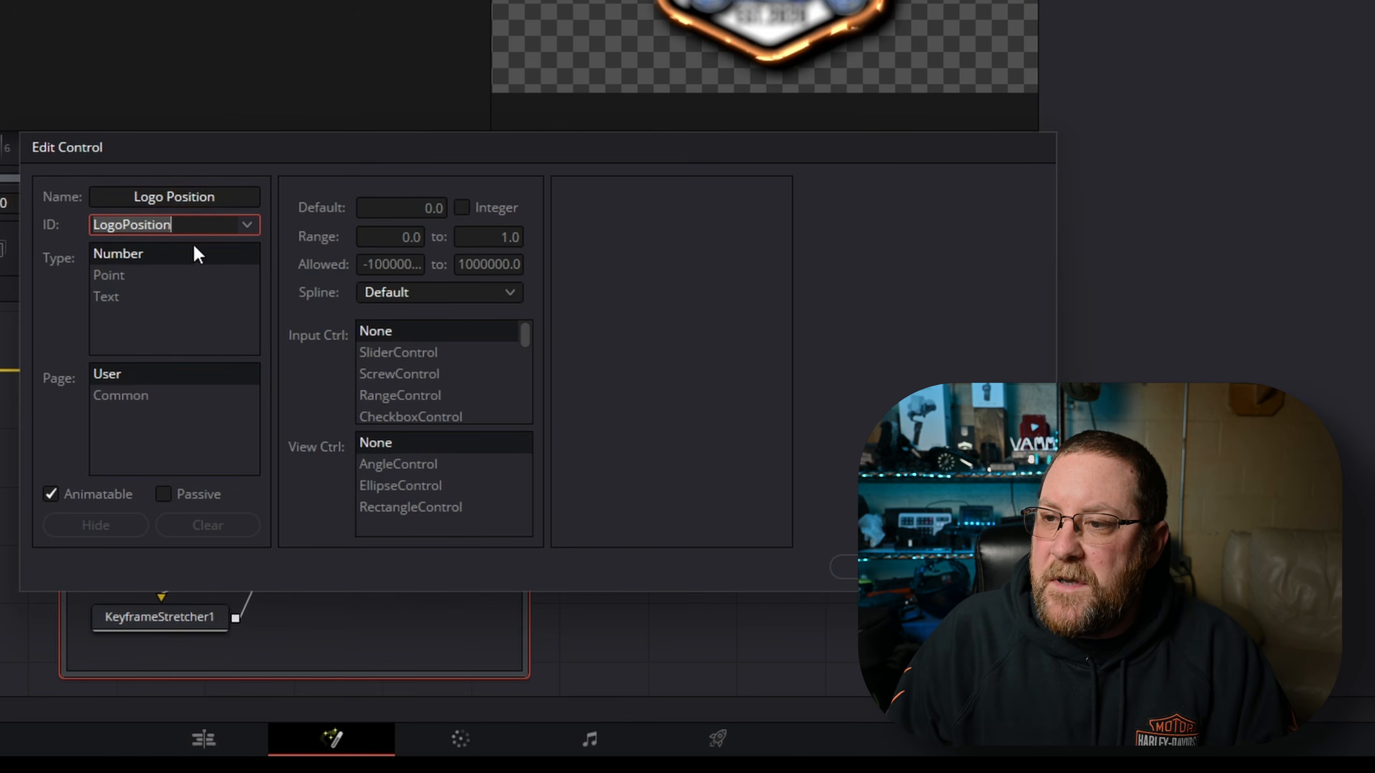
{"action": "left_click", "coordinate": [108, 275]}
Set the Logo Position control's default to 0.5 for both X and Y
{"action": "left_click", "coordinate": [409, 206]}
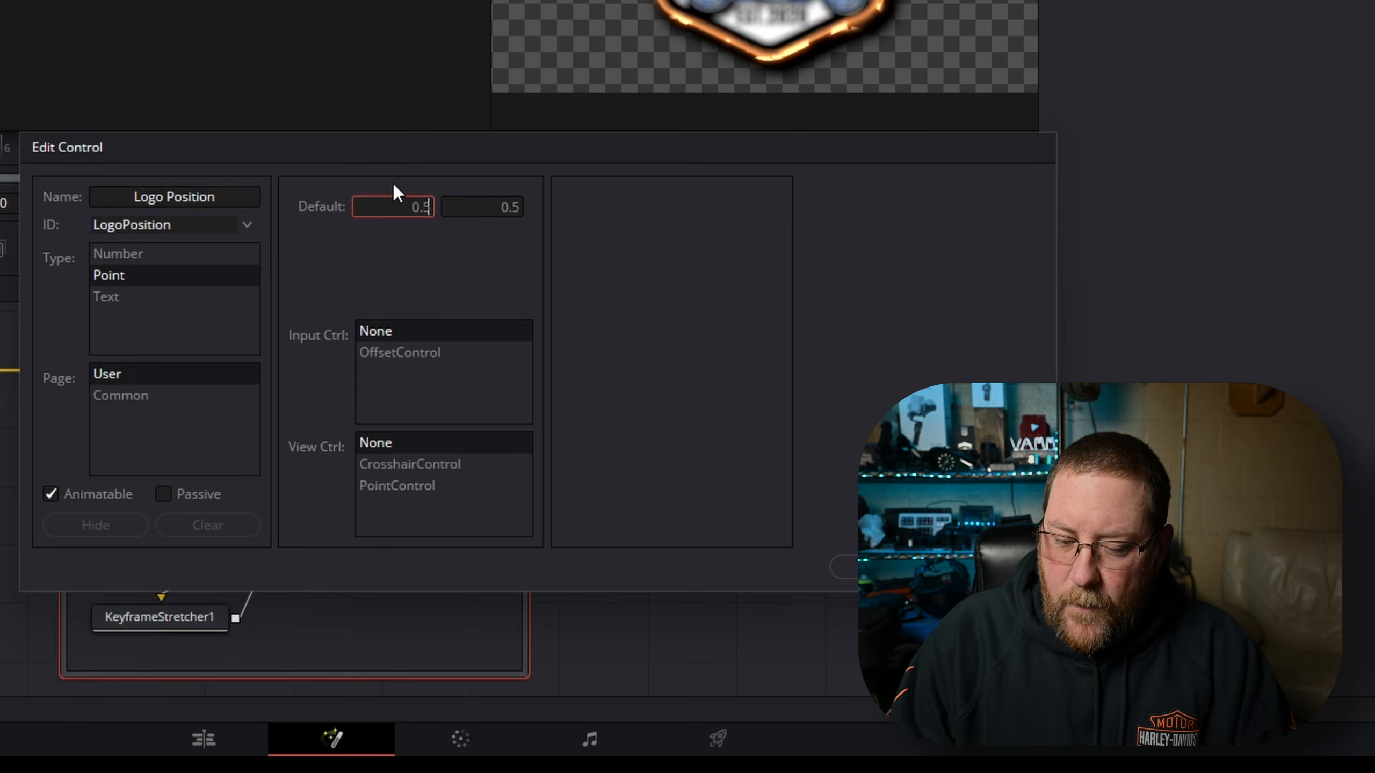
{"action": "key", "text": "Tab"}
{"action": "type", "text": "0.5"}
{"action": "key", "text": "Tab"}
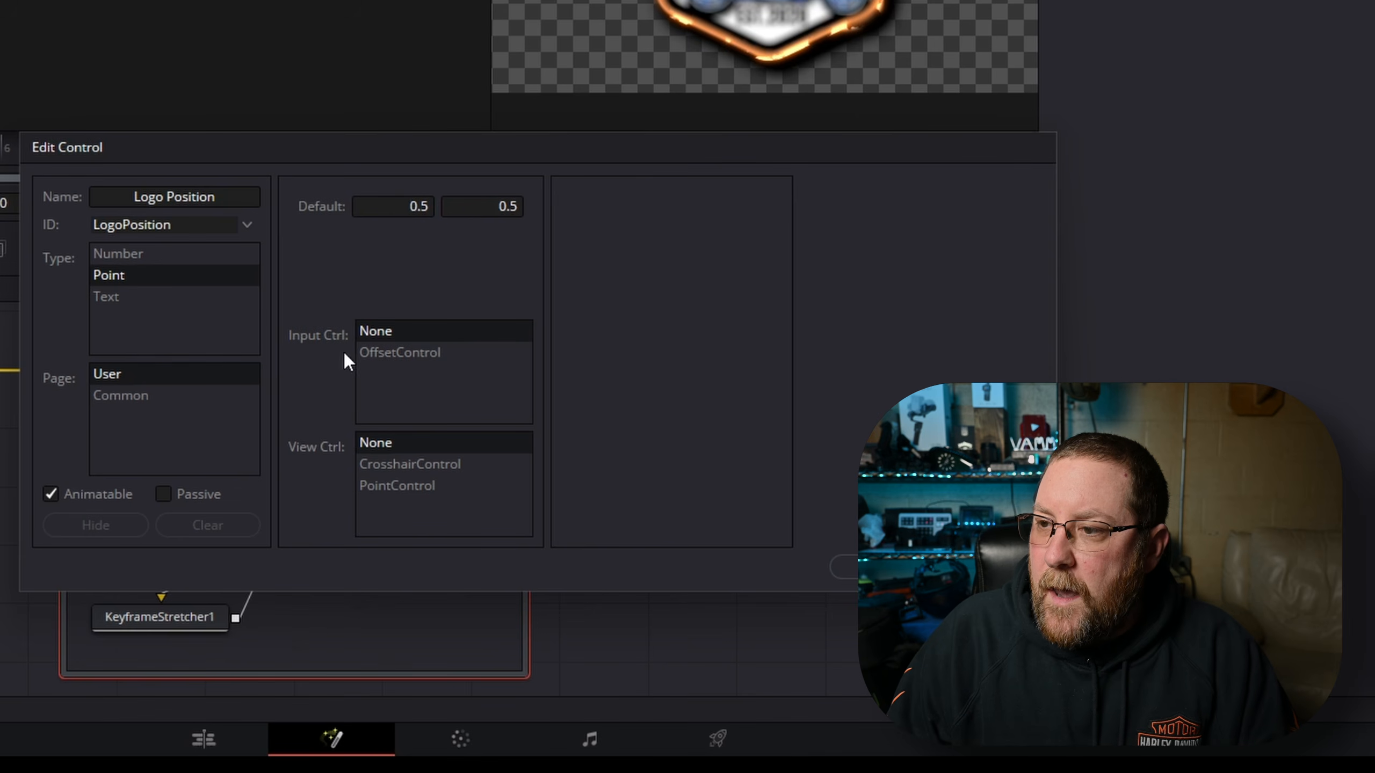
Assign OffsetControl as input control and CrosshairControl as view control for Logo Position, and create the control
{"action": "left_click", "coordinate": [373, 347]}
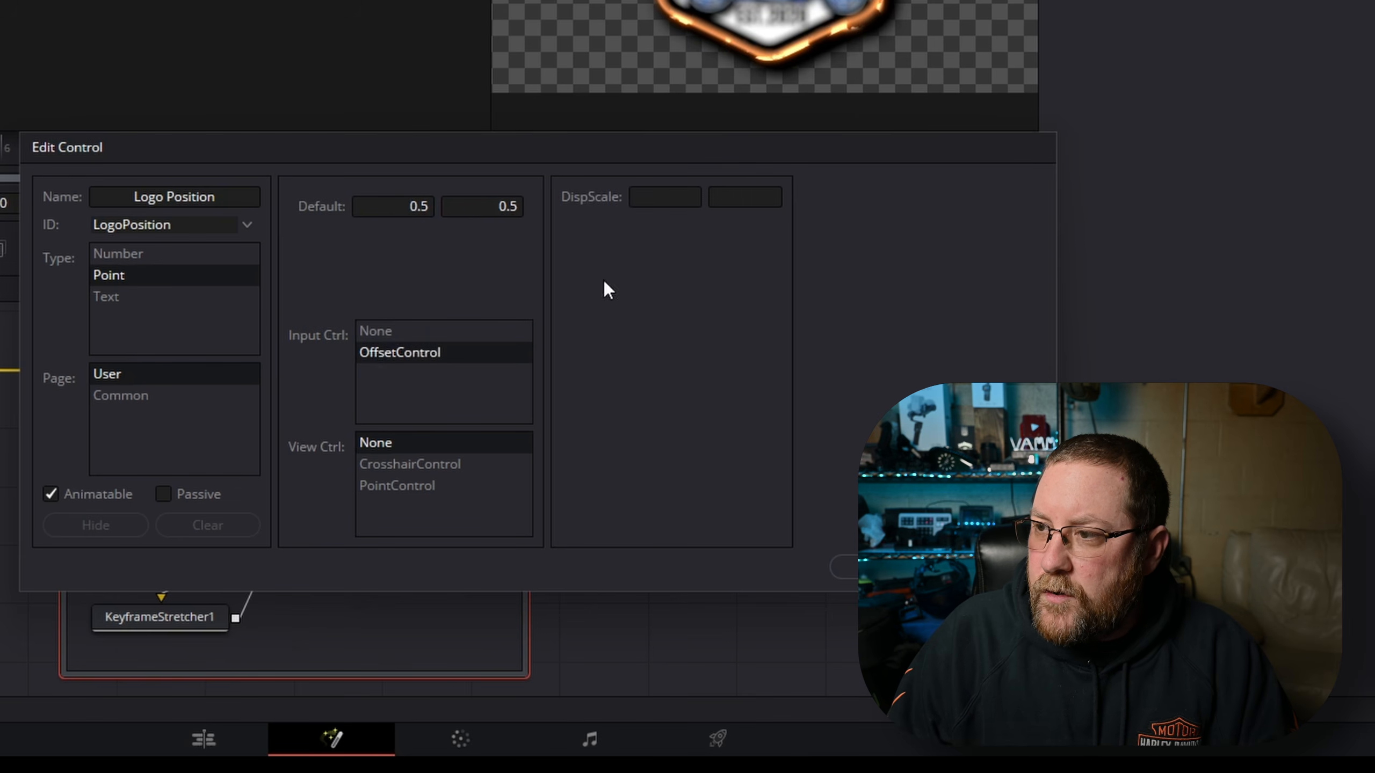
{"action": "left_click", "coordinate": [657, 197]}
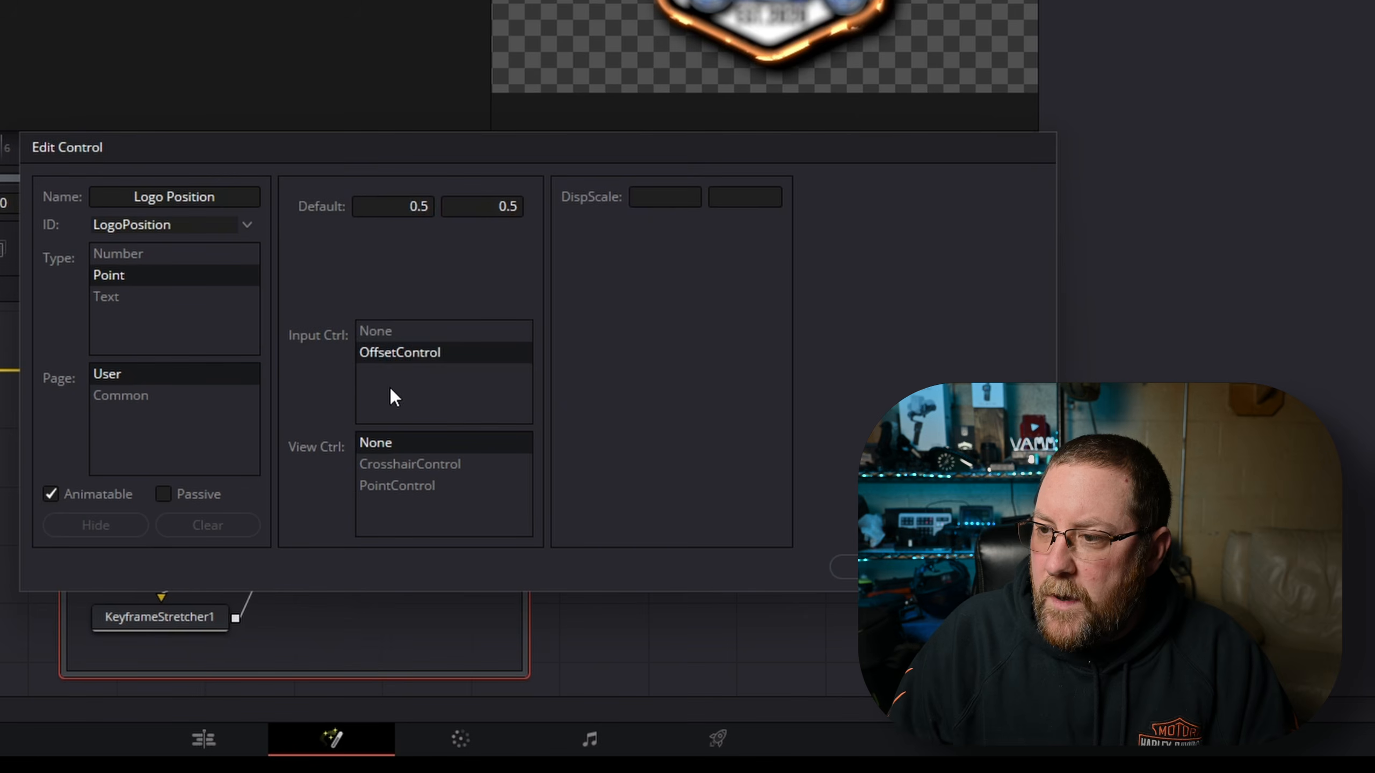
{"action": "left_click", "coordinate": [407, 467]}
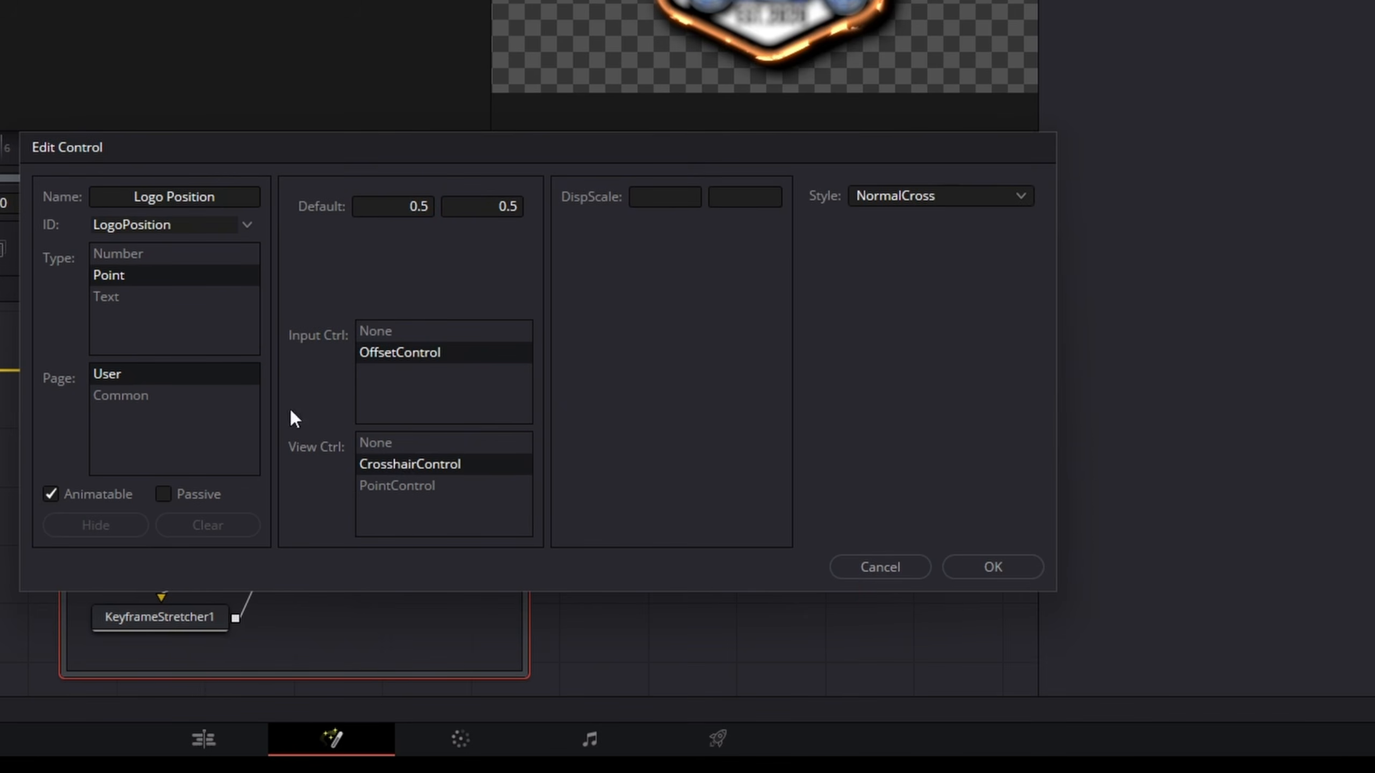
{"action": "left_click", "coordinate": [974, 568]}
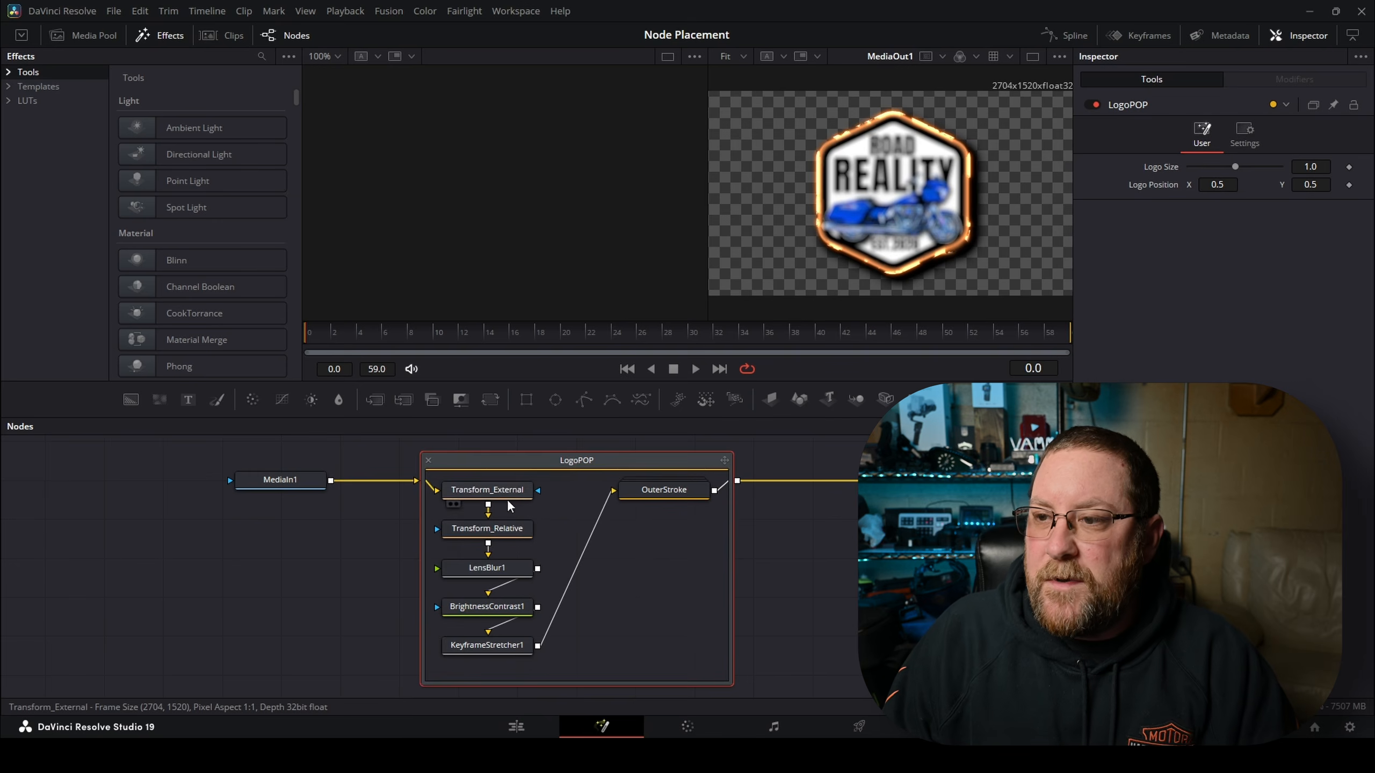
Give Transform_External's Center the expression Point(LogoPosition.X, LogoPosition.Y)
{"action": "left_click", "coordinate": [487, 490]}
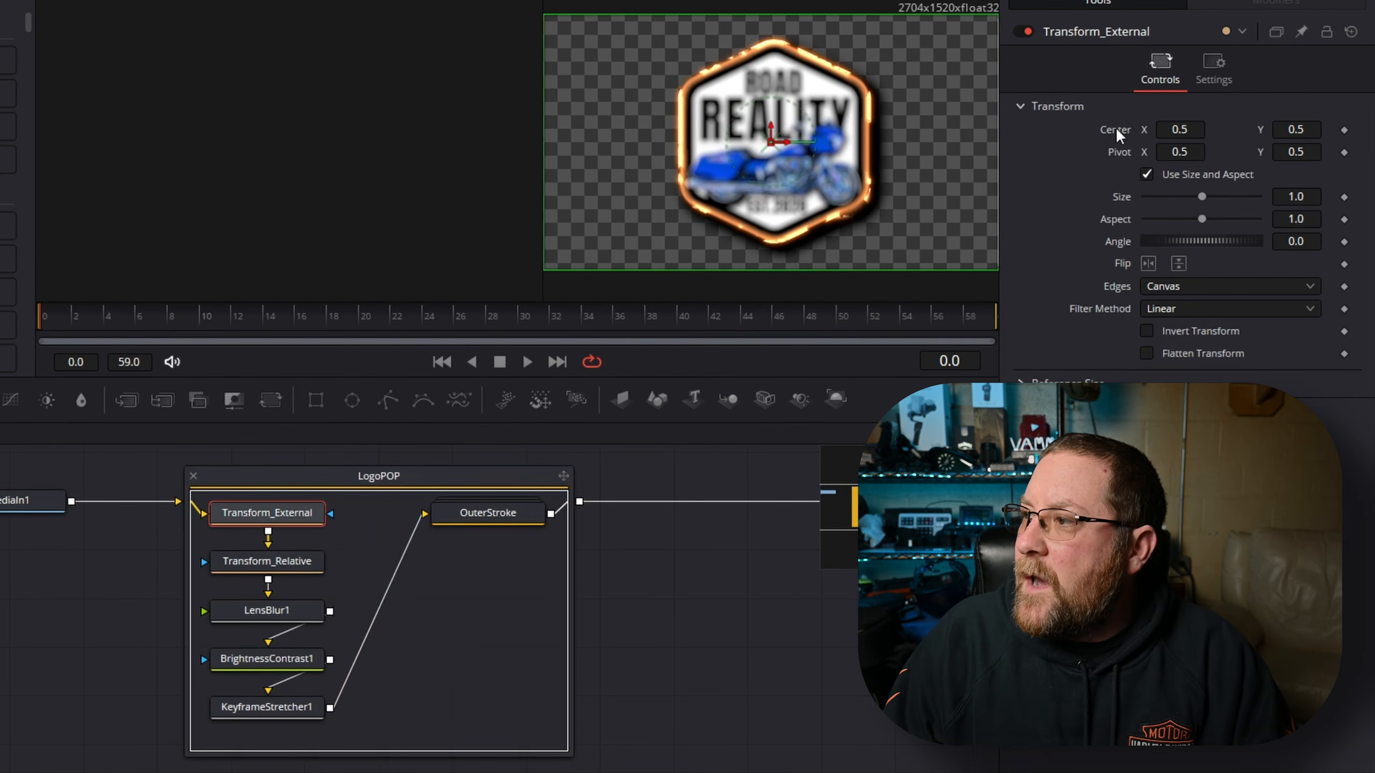
{"action": "right_click", "coordinate": [1119, 136]}
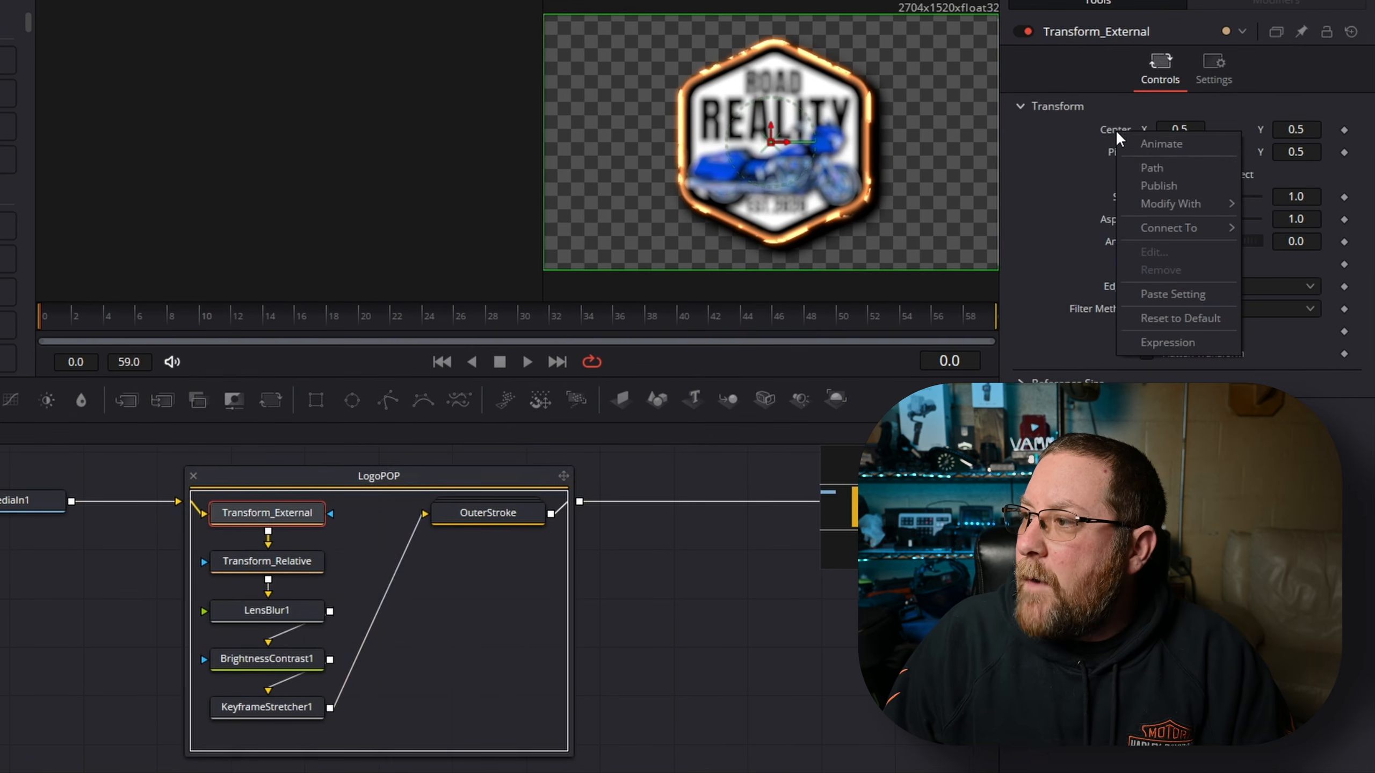
{"action": "left_click", "coordinate": [1172, 340]}
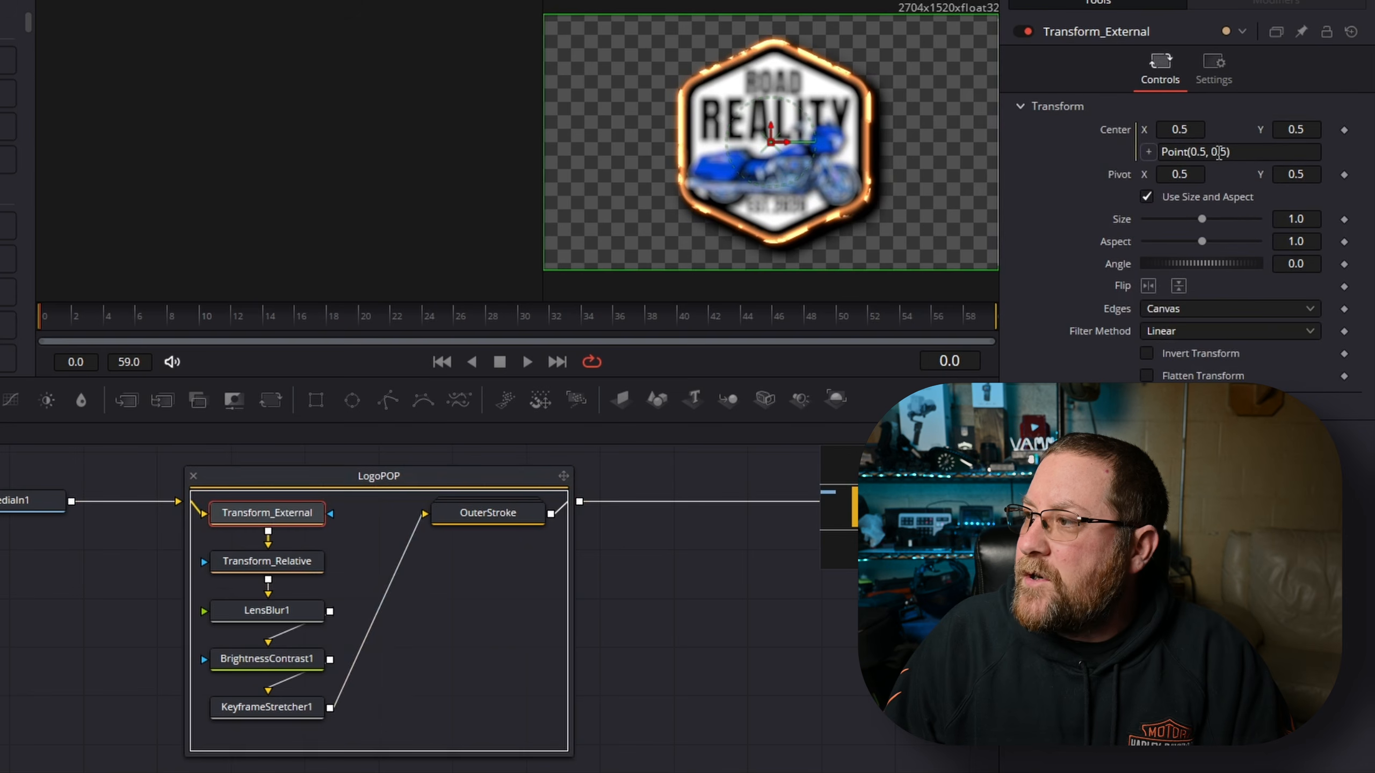
{"action": "left_click", "coordinate": [1190, 152]}
{"action": "key", "text": "BackSpace"}
{"action": "key", "text": "BackSpace"}
{"action": "key", "text": "BackSpace"}
{"action": "type", "text": "L"}
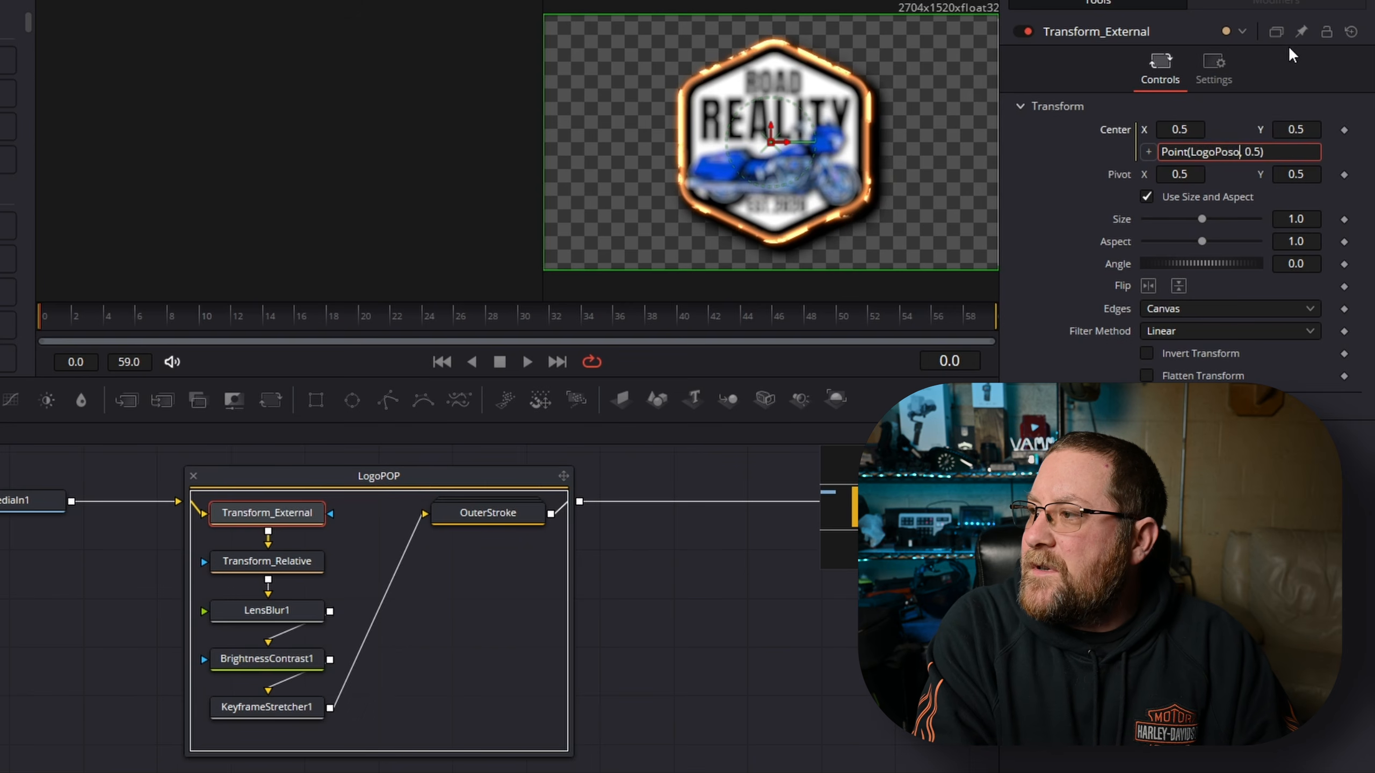
{"action": "type", "text": "ogoPosition.X"}
{"action": "key", "text": "End"}
{"action": "key", "text": "Left"}
{"action": "key", "text": "BackSpace"}
{"action": "key", "text": "BackSpace"}
{"action": "key", "text": "BackSpace"}
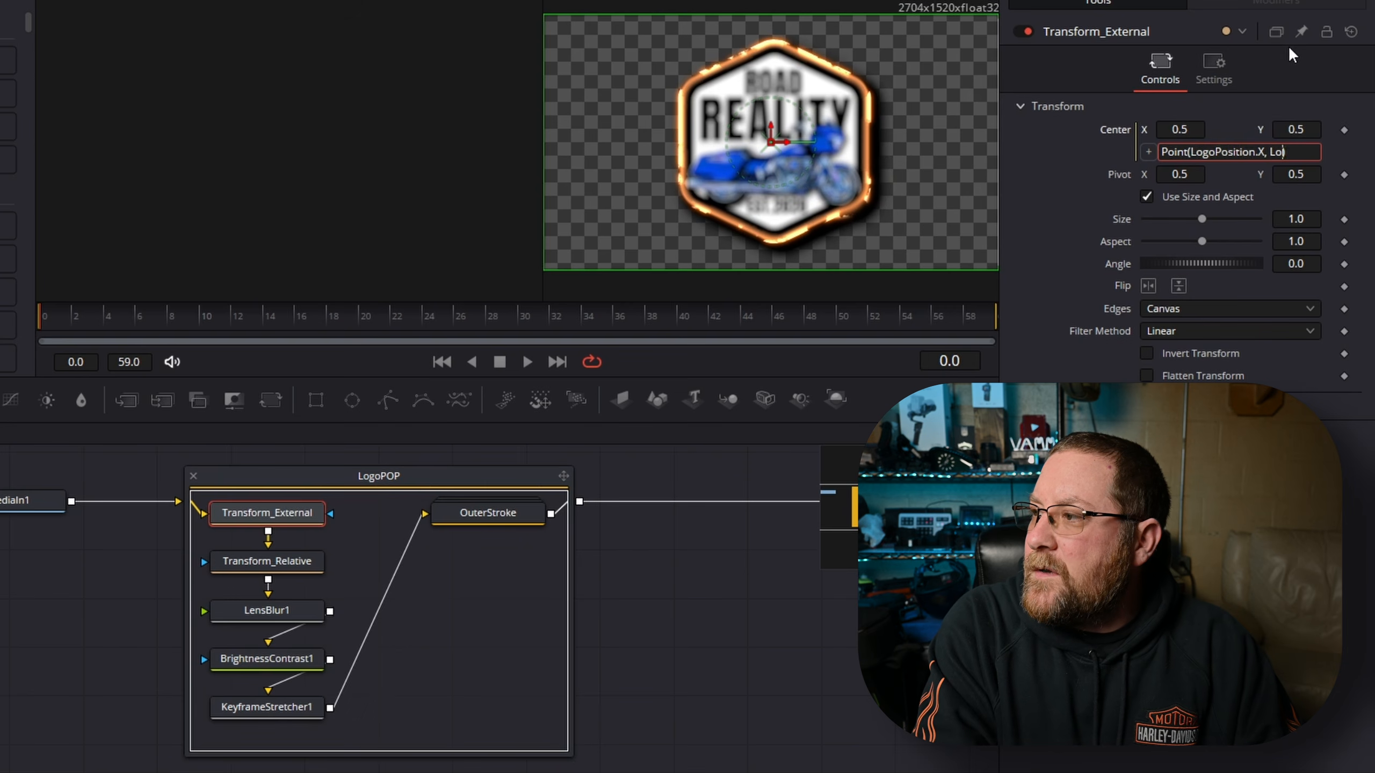
{"action": "type", "text": "LogoPosition.Y"}
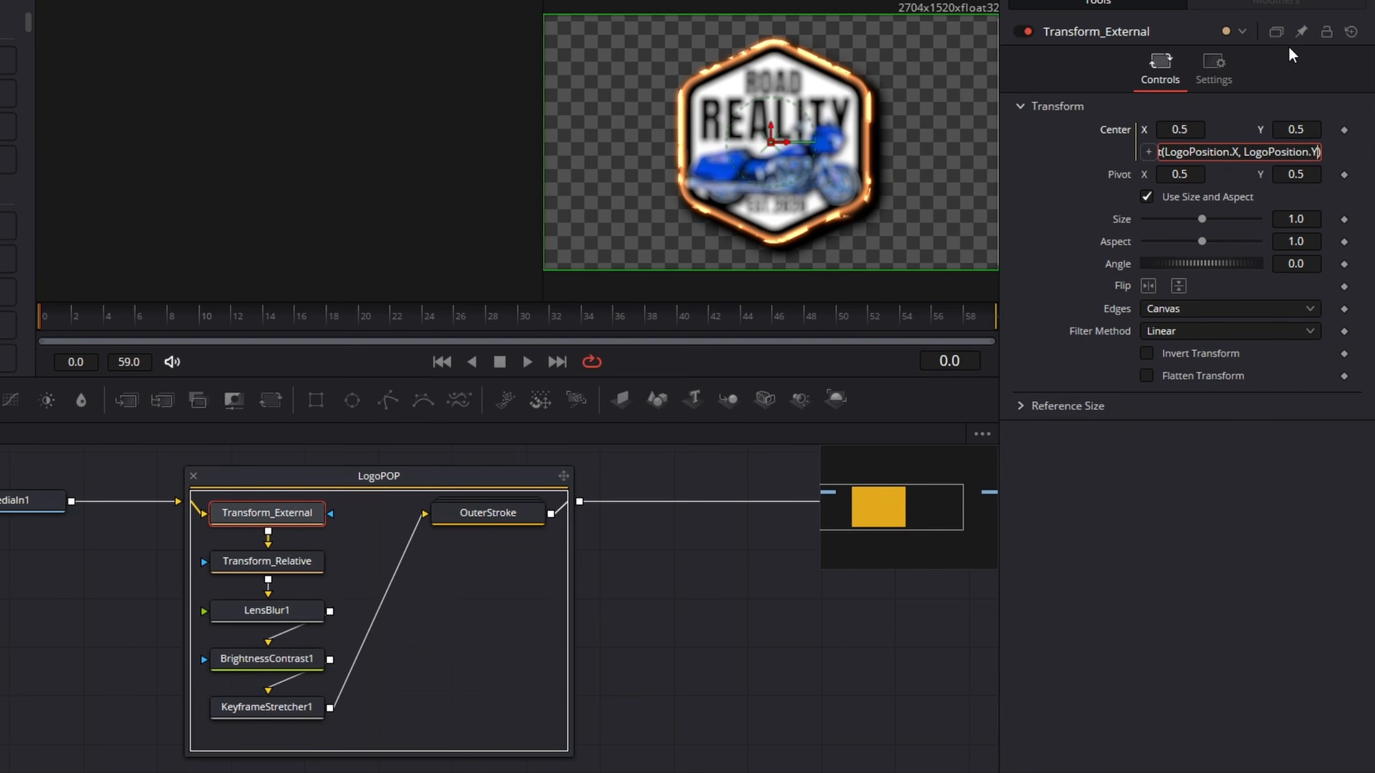
{"action": "key", "text": "Tab"}
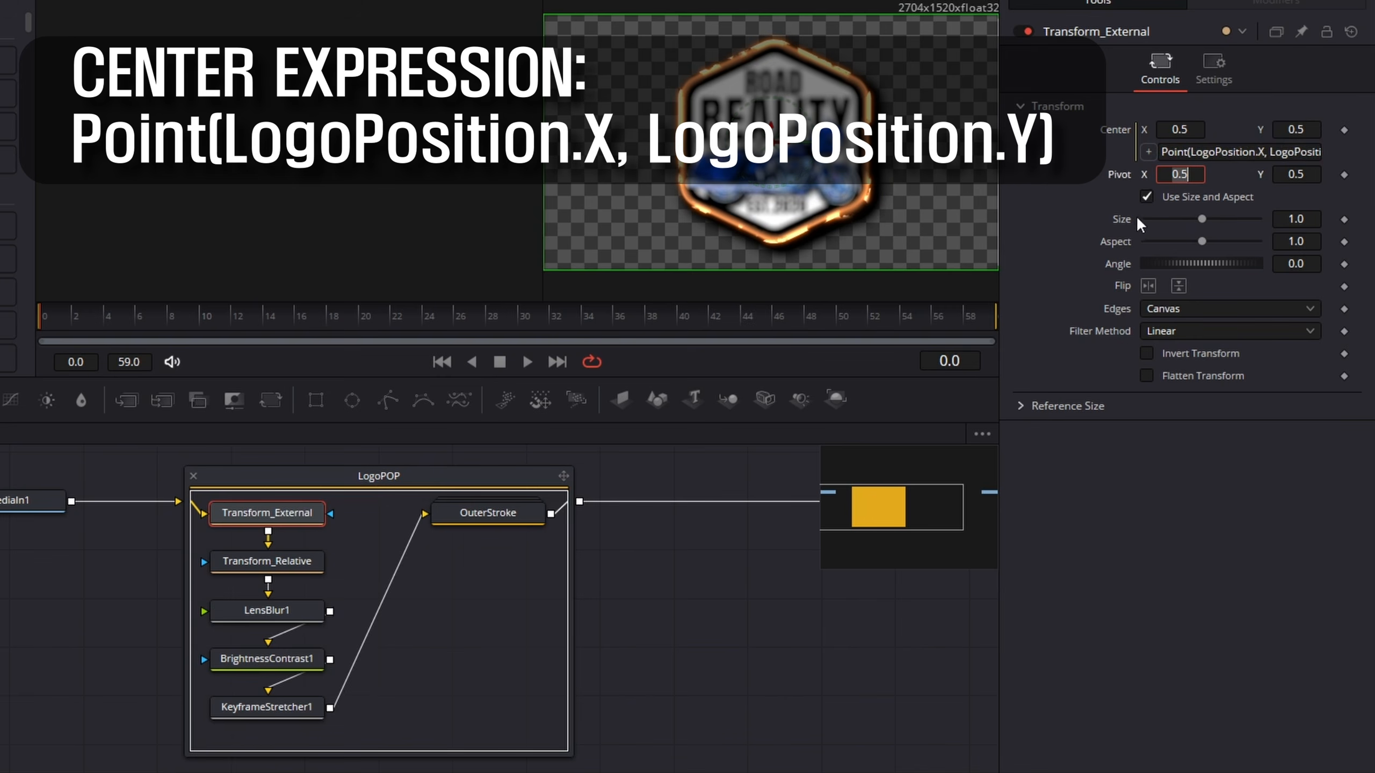
Link Transform_External's Size to the custom control with the expression LogoSize
{"action": "right_click", "coordinate": [1122, 223]}
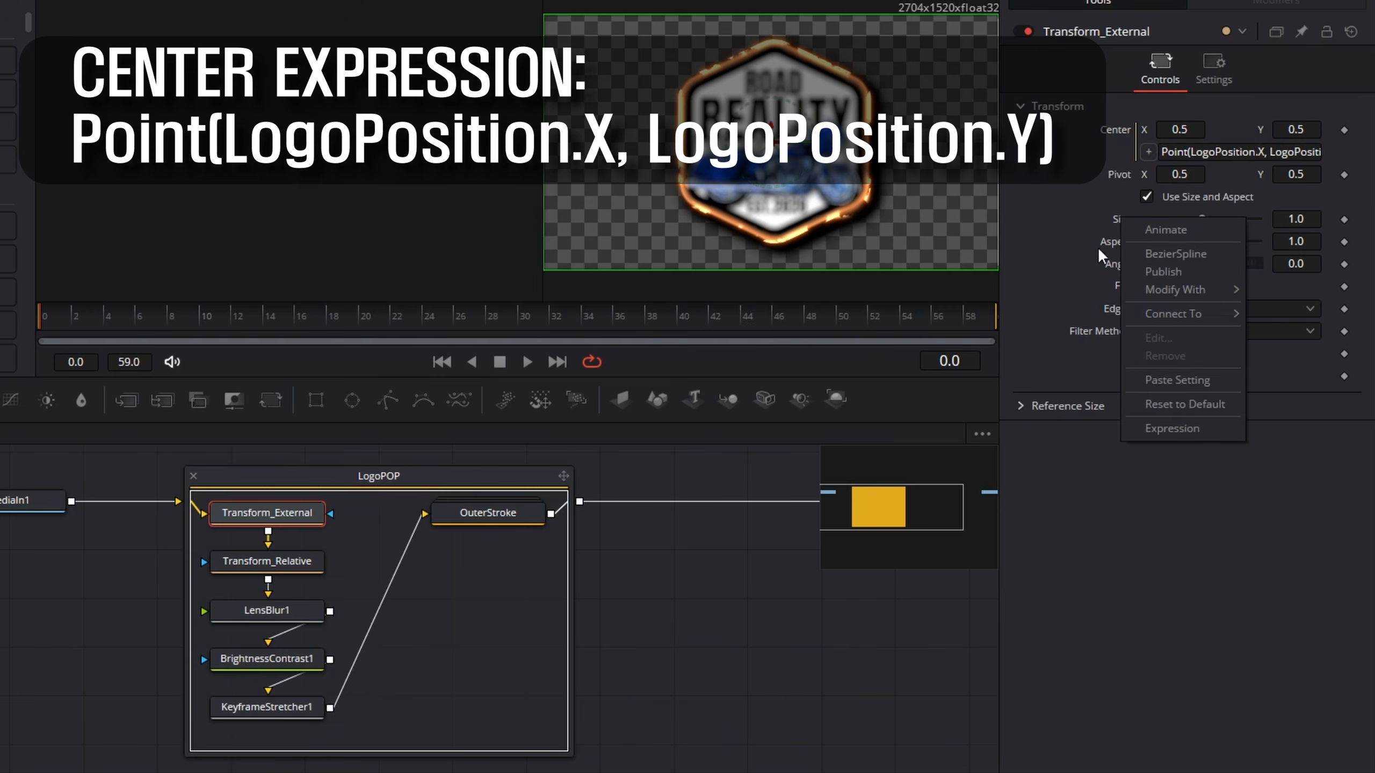
{"action": "left_click", "coordinate": [1177, 428]}
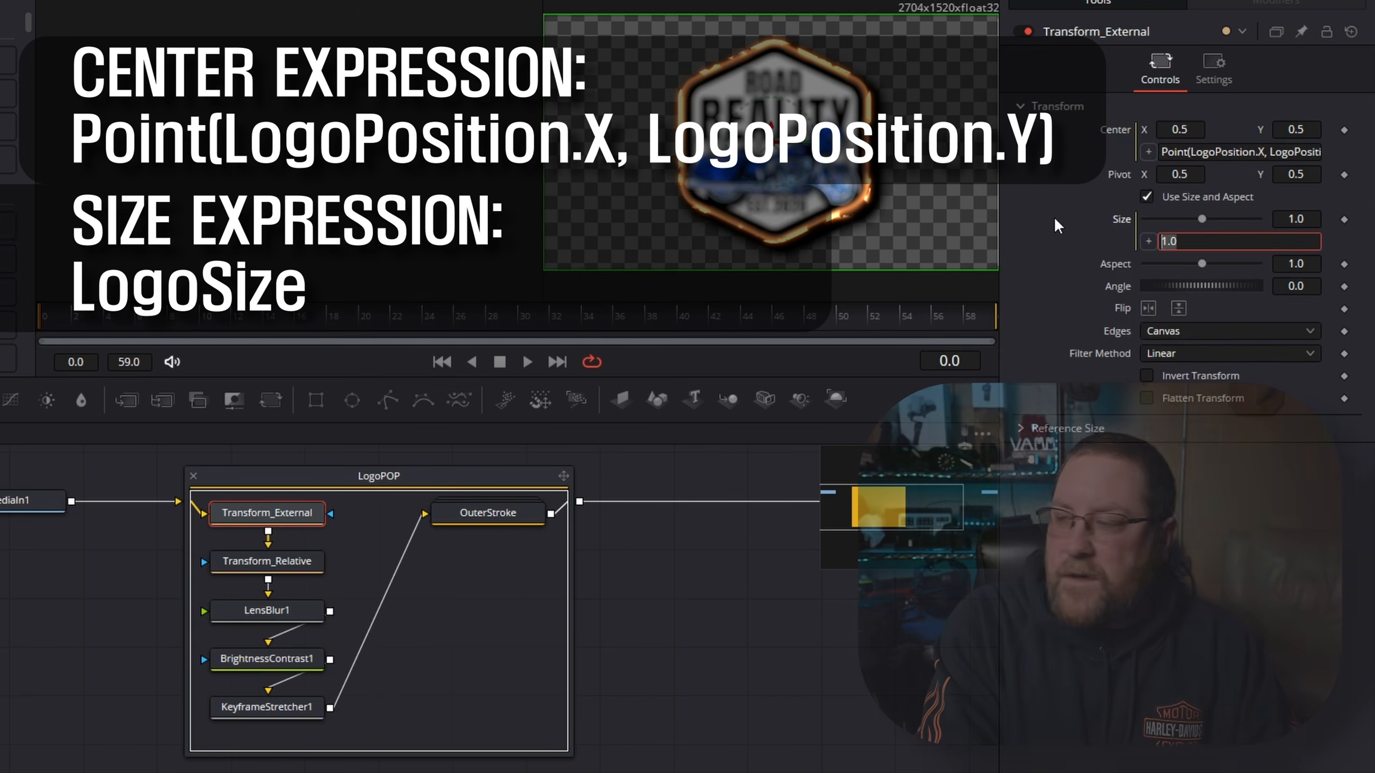
{"action": "type", "text": "LogoSize"}
{"action": "key", "text": "Tab"}
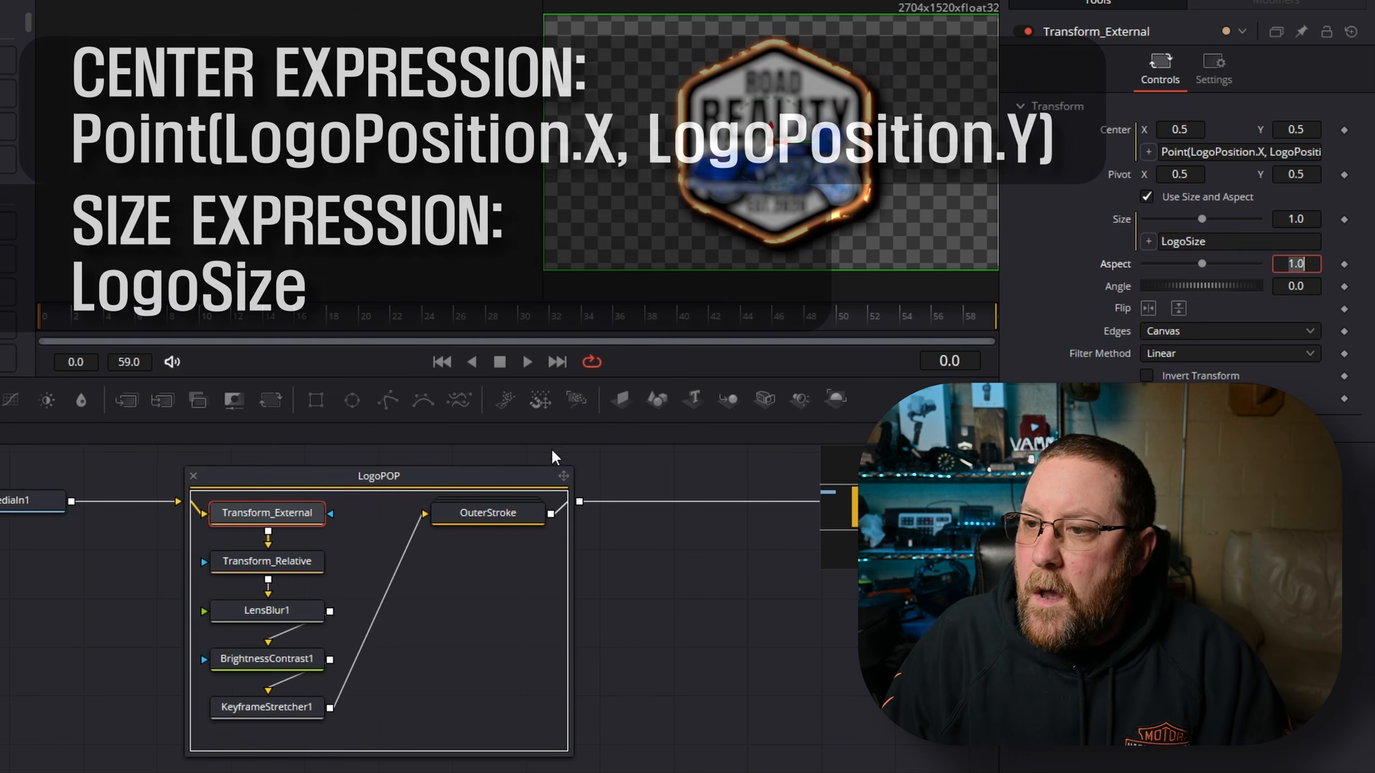
Keyframe Transform_Relative's Size at 0 on frame 0, 1.15 on frame 15 and 1.0 on frame 17
{"action": "left_click", "coordinate": [280, 566]}
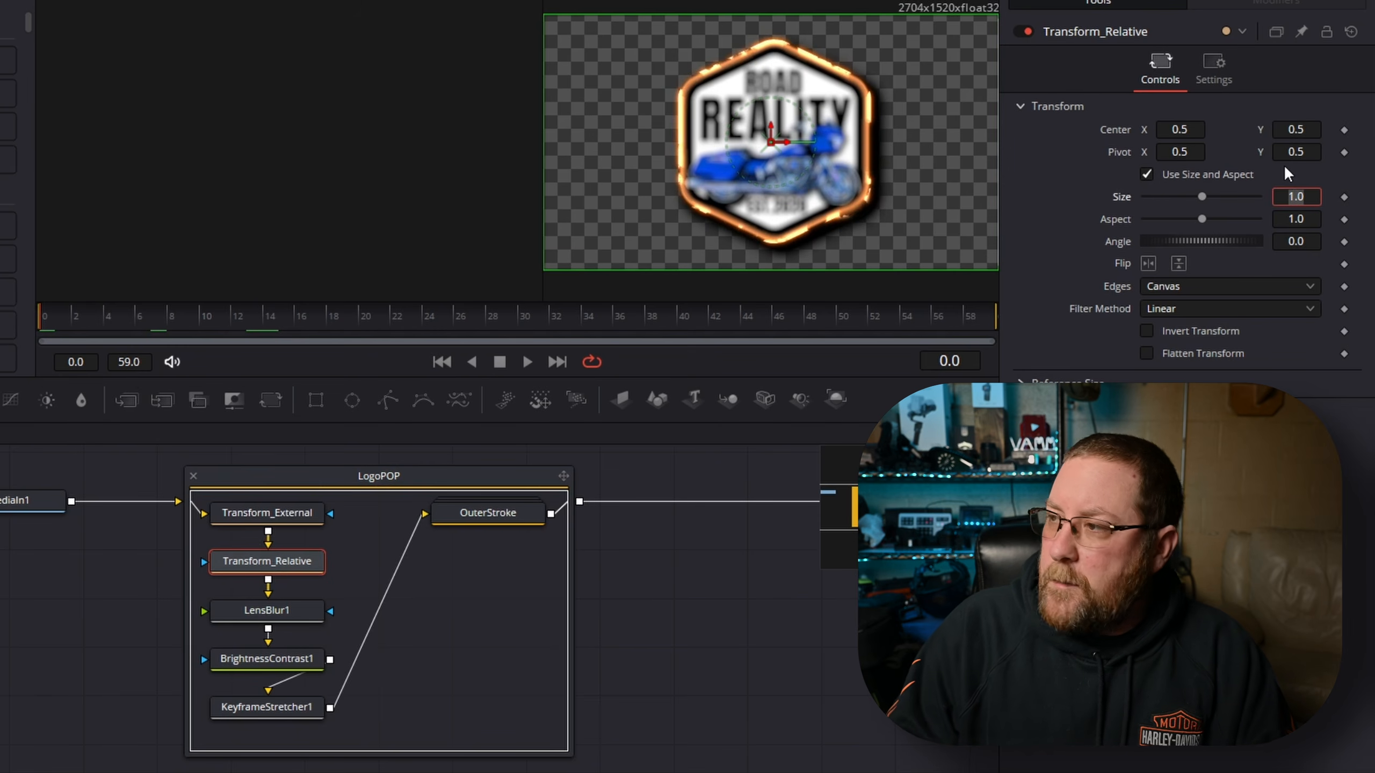
{"action": "type", "text": "0"}
{"action": "key", "text": "Tab"}
{"action": "left_click", "coordinate": [1344, 197]}
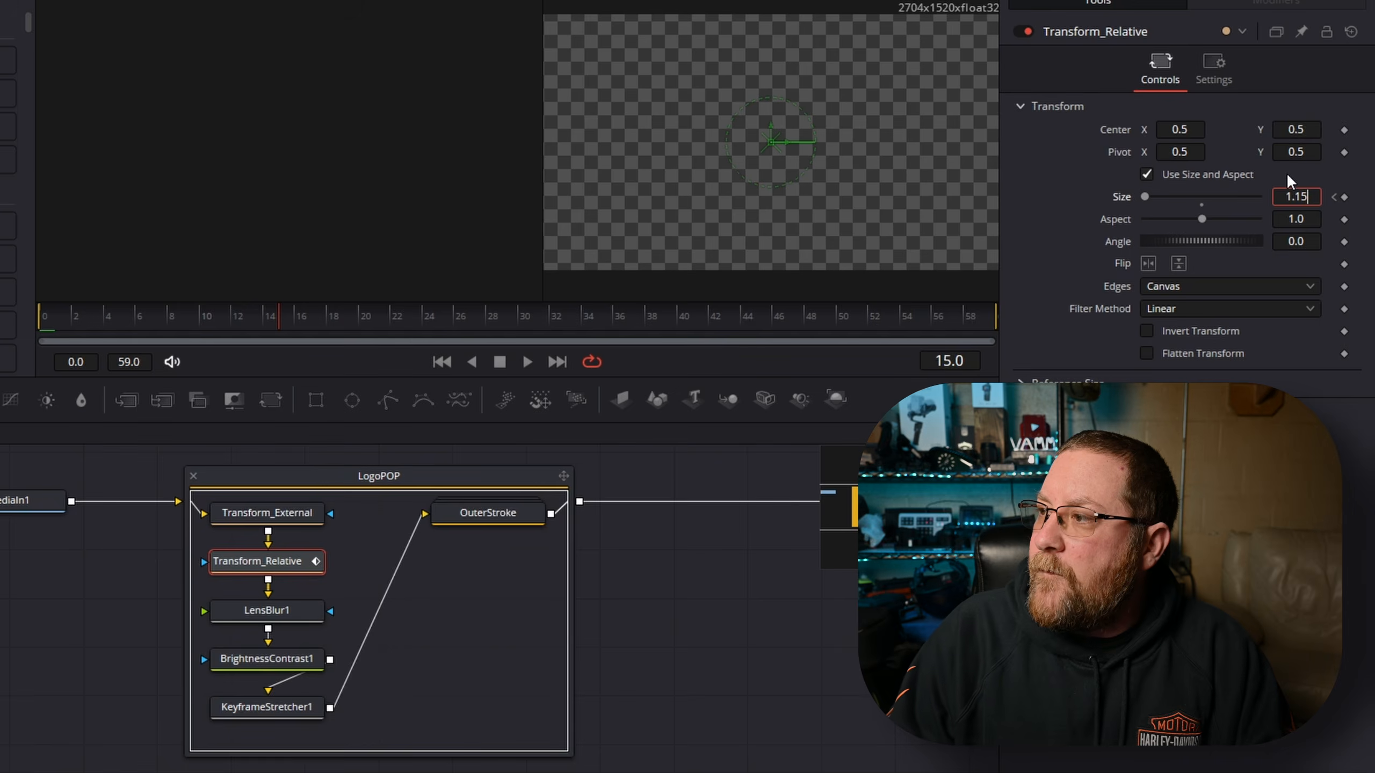
{"action": "key", "text": "Tab"}
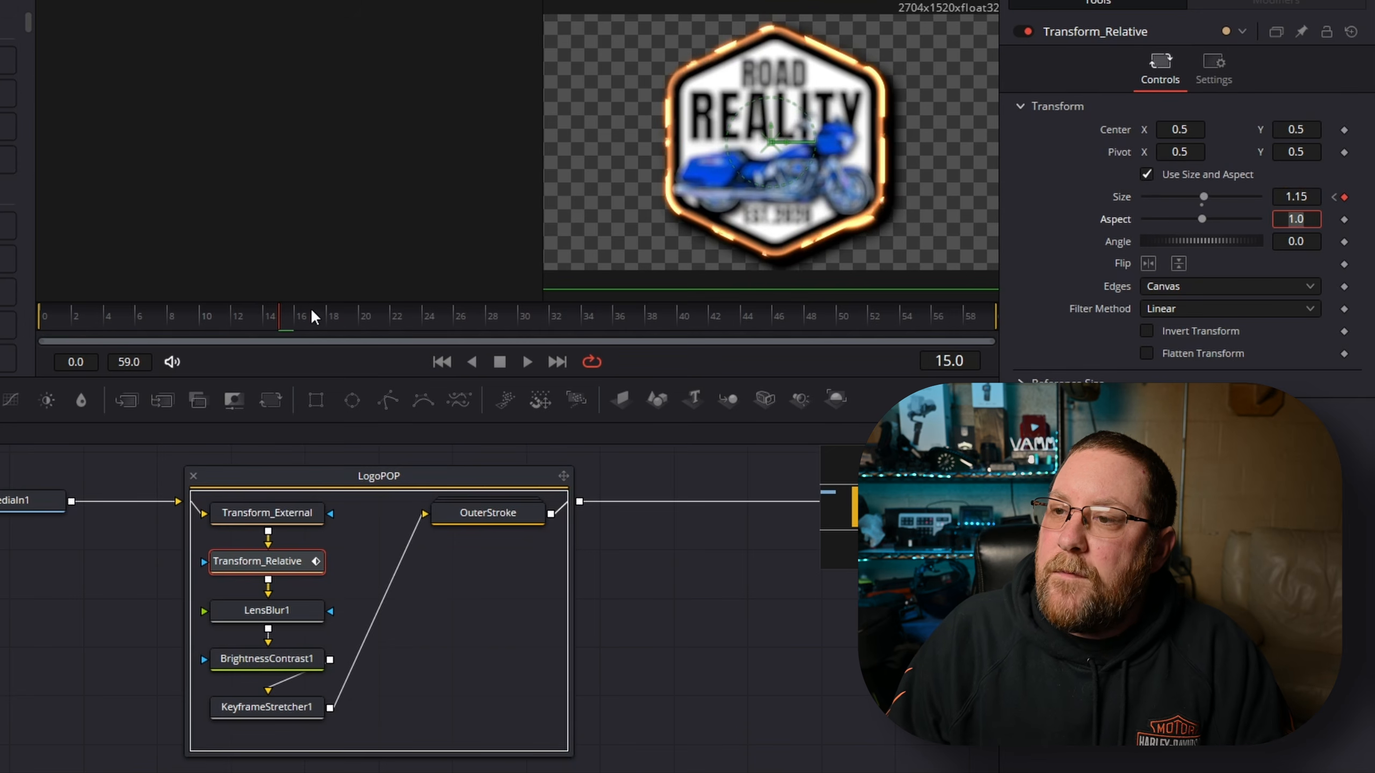
{"action": "left_click", "coordinate": [1299, 196]}
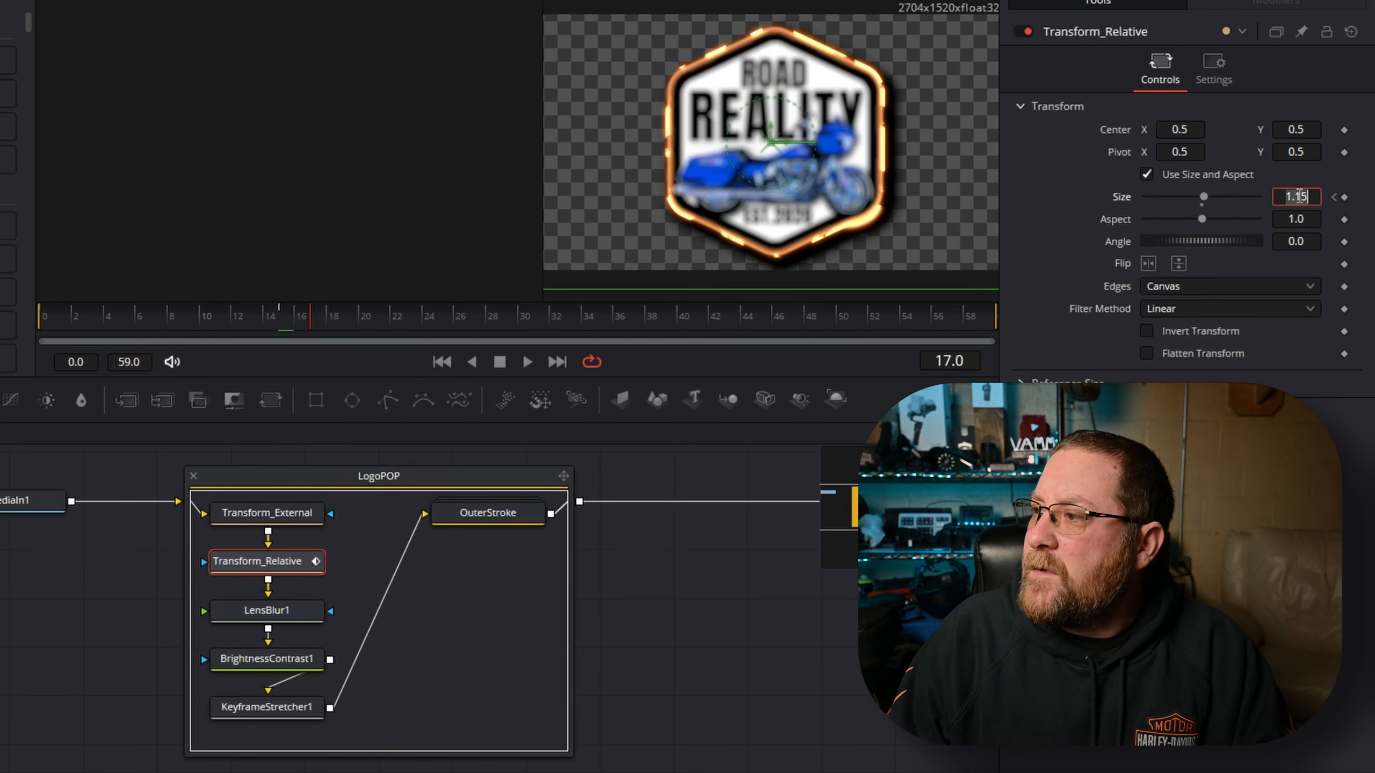
{"action": "type", "text": "1"}
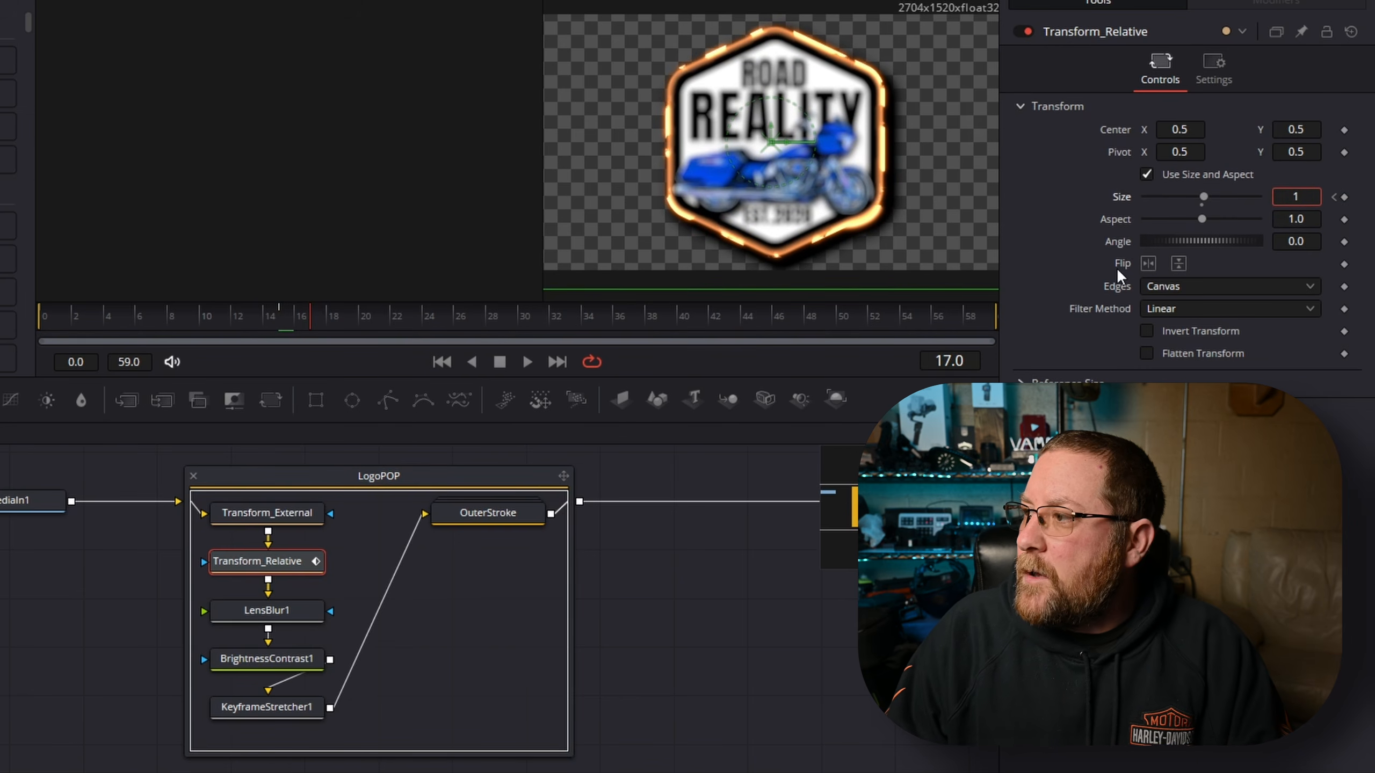
{"action": "key", "text": "Tab"}
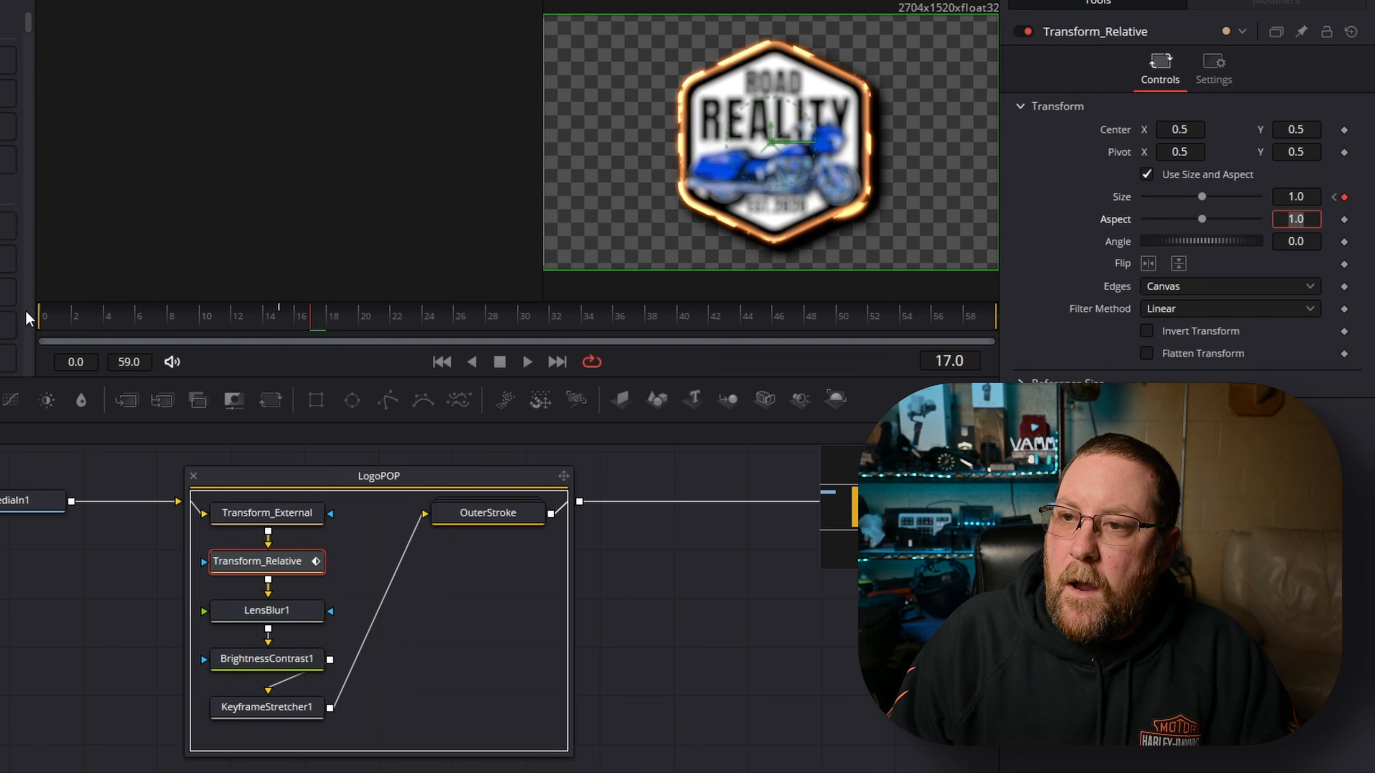
Add a Size keyframe holding 1.0 on frame 46 of Transform_Relative, and set Size to 0 on frame 59
{"action": "left_click", "coordinate": [100, 324]}
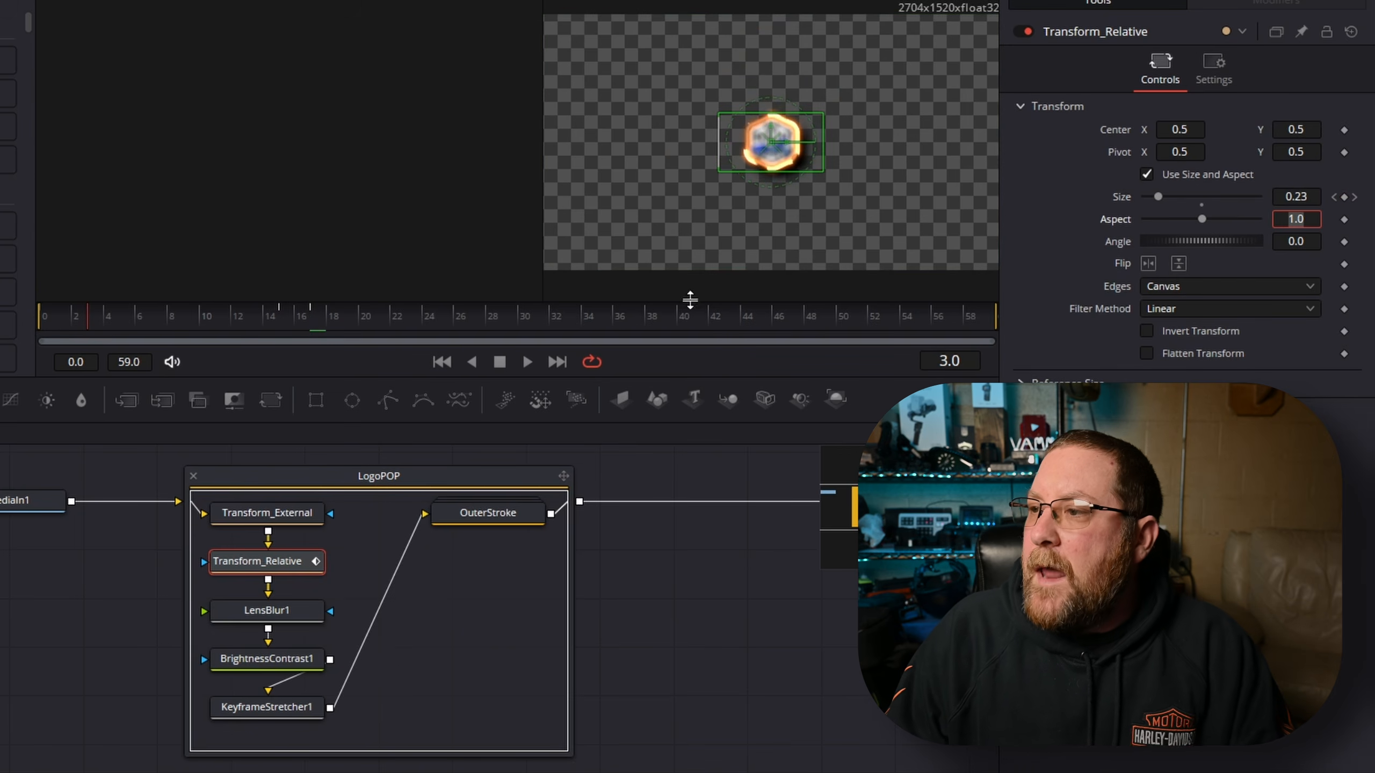
{"action": "left_click", "coordinate": [775, 325]}
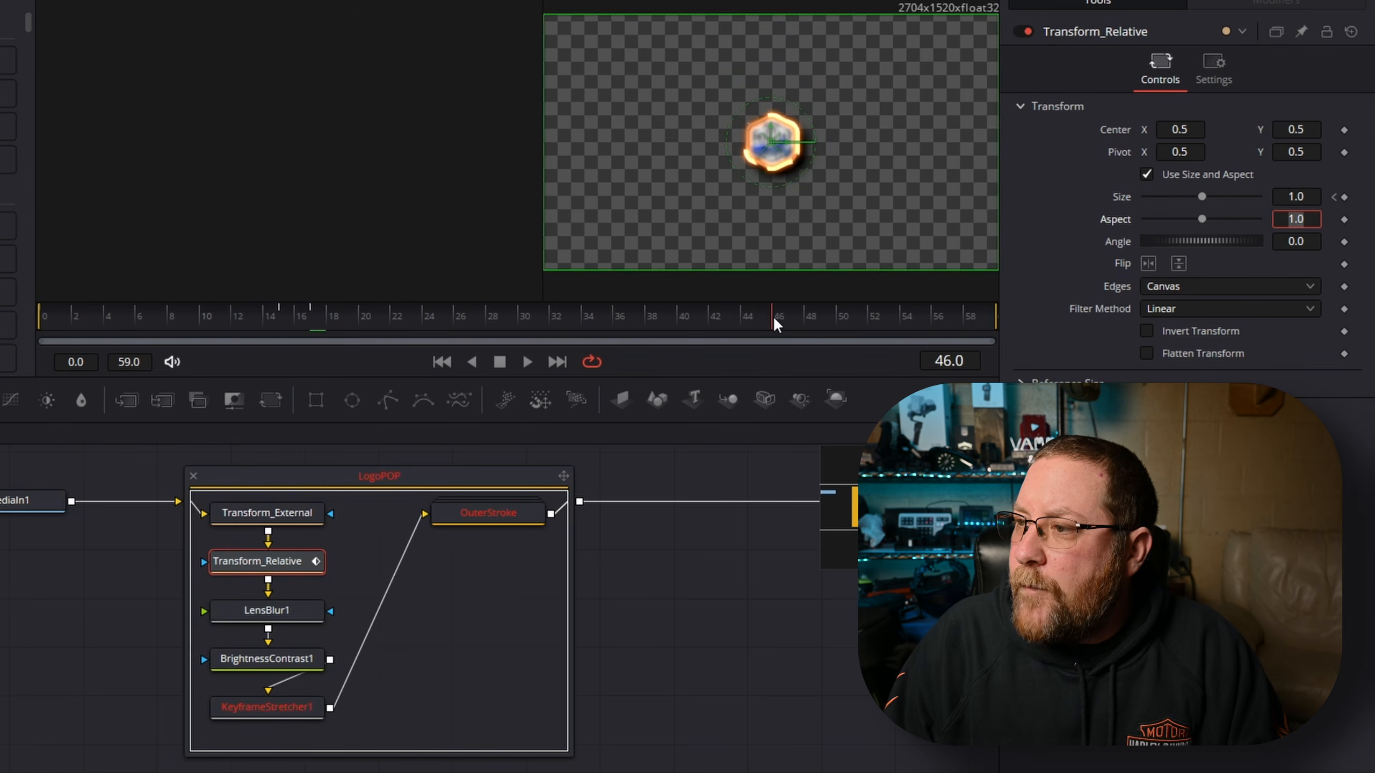
{"action": "left_click", "coordinate": [1344, 198]}
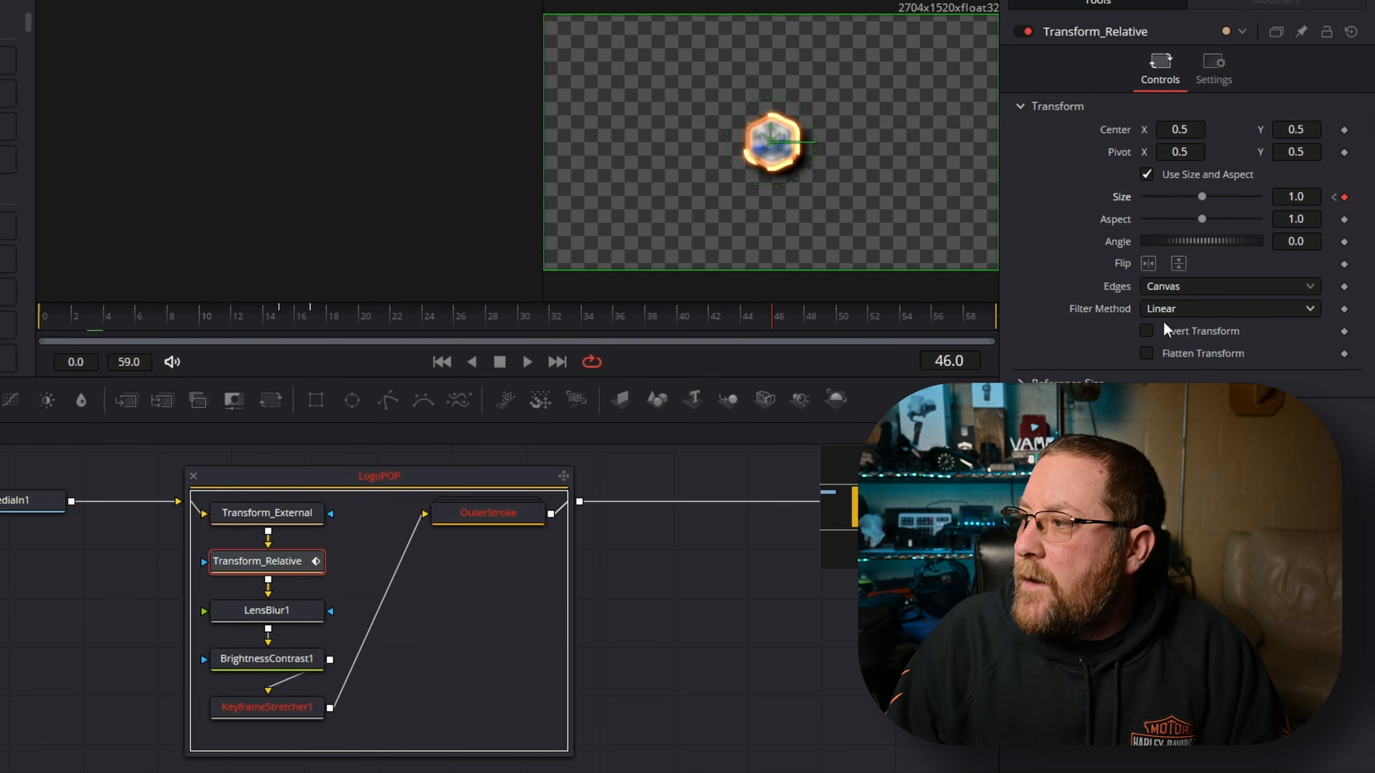
{"action": "left_click_drag", "start_coordinate": [847, 334], "coordinate": [1224, 326]}
{"action": "left_click", "coordinate": [920, 323]}
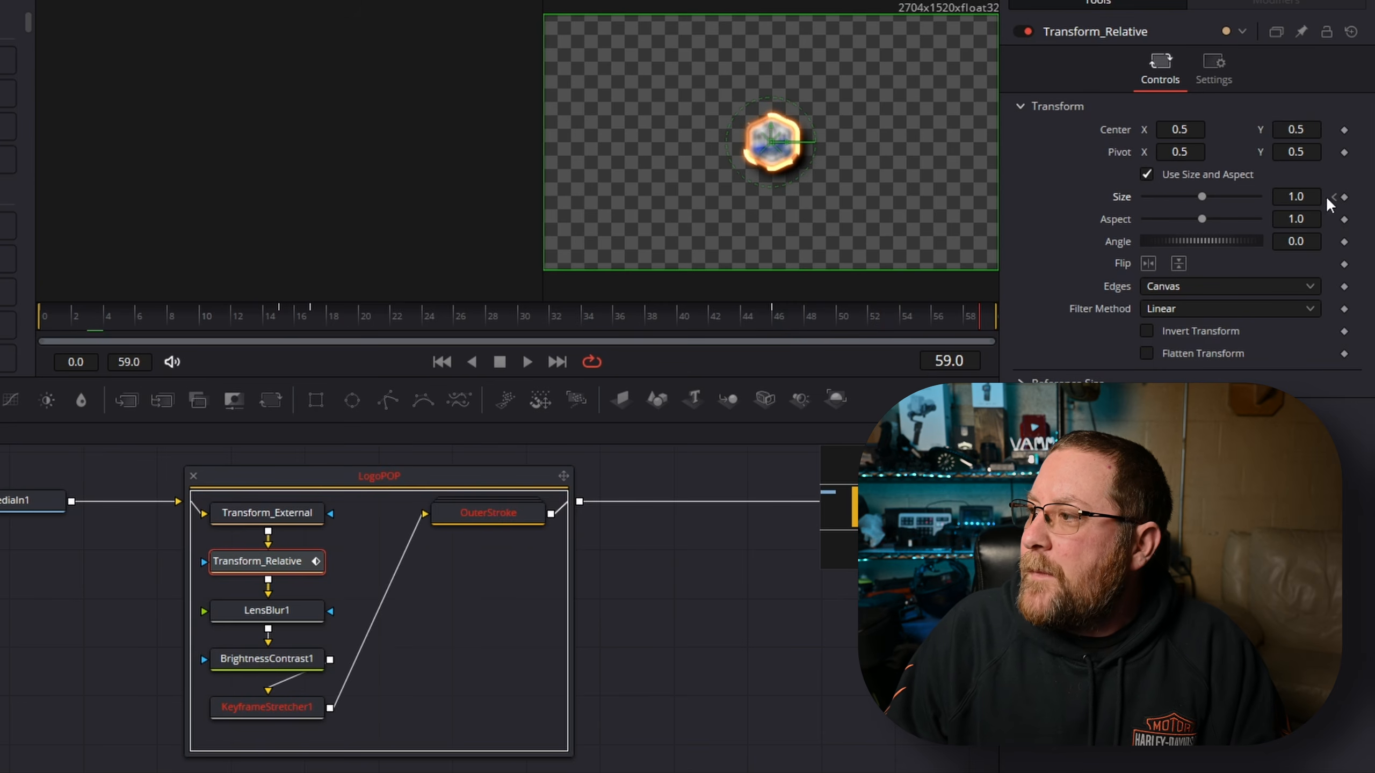
{"action": "left_click", "coordinate": [1298, 195]}
{"action": "type", "text": "0"}
{"action": "key", "text": "Tab"}
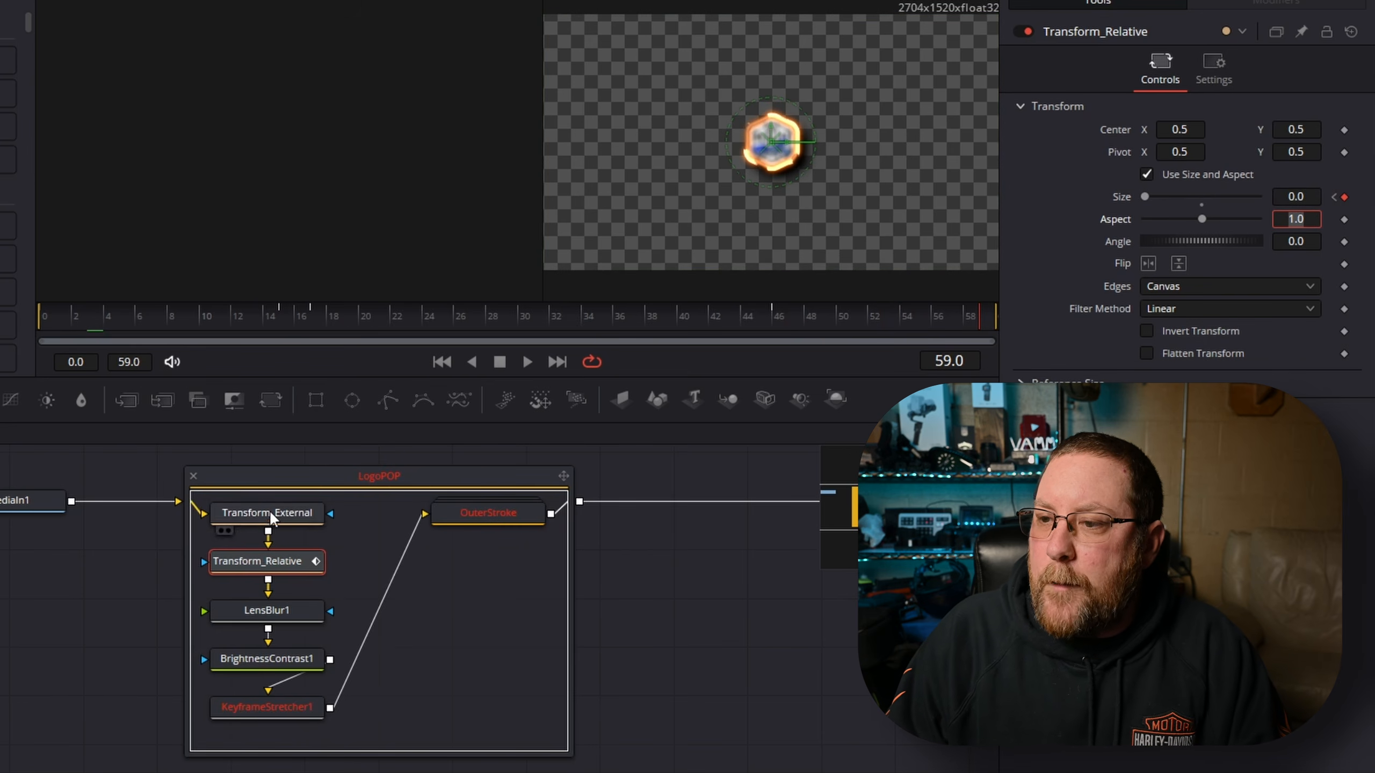
Keyframe LensBlur1's Blur Size at 4.0 on frame 0 and 0 on frame 12
{"action": "left_click", "coordinate": [247, 619]}
{"action": "left_click", "coordinate": [35, 327]}
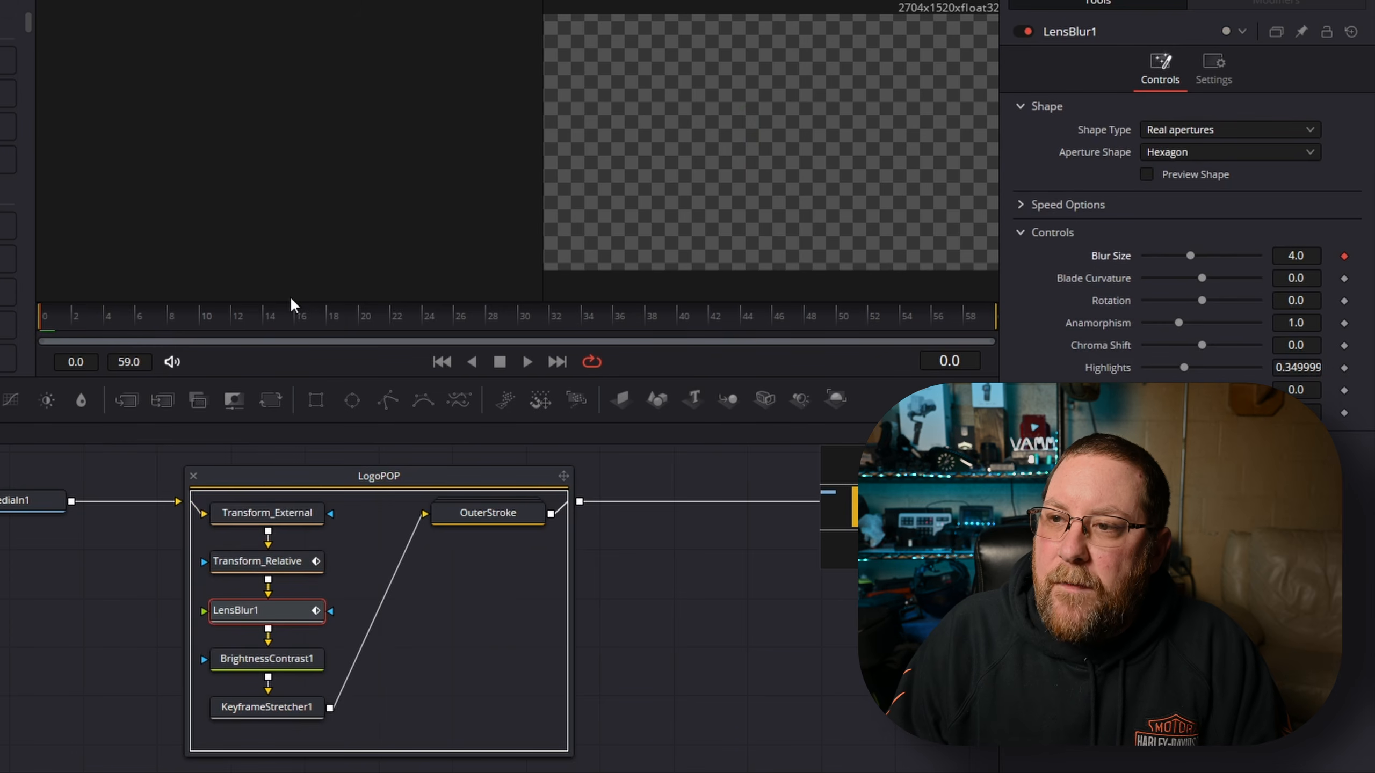
{"action": "left_click", "coordinate": [230, 317]}
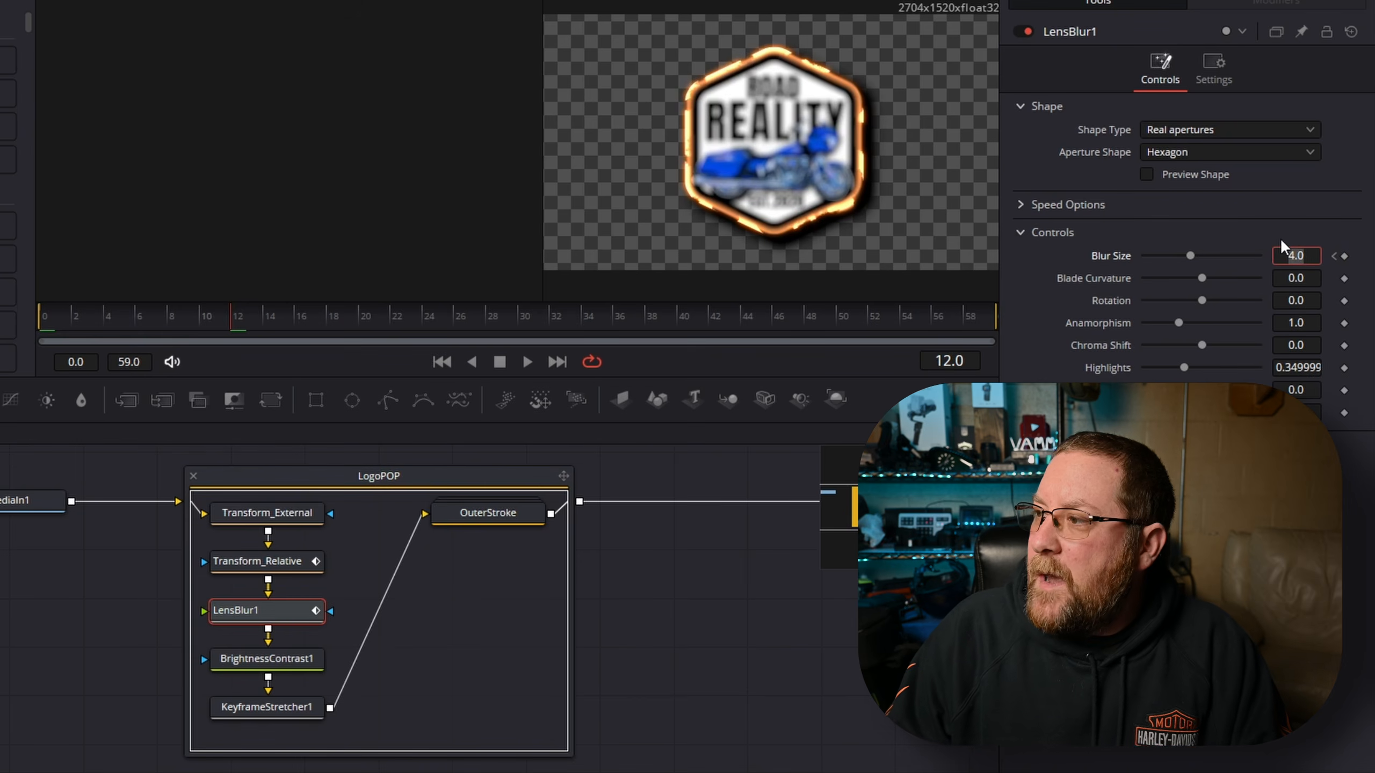
{"action": "type", "text": "0"}
{"action": "key", "text": "Tab"}
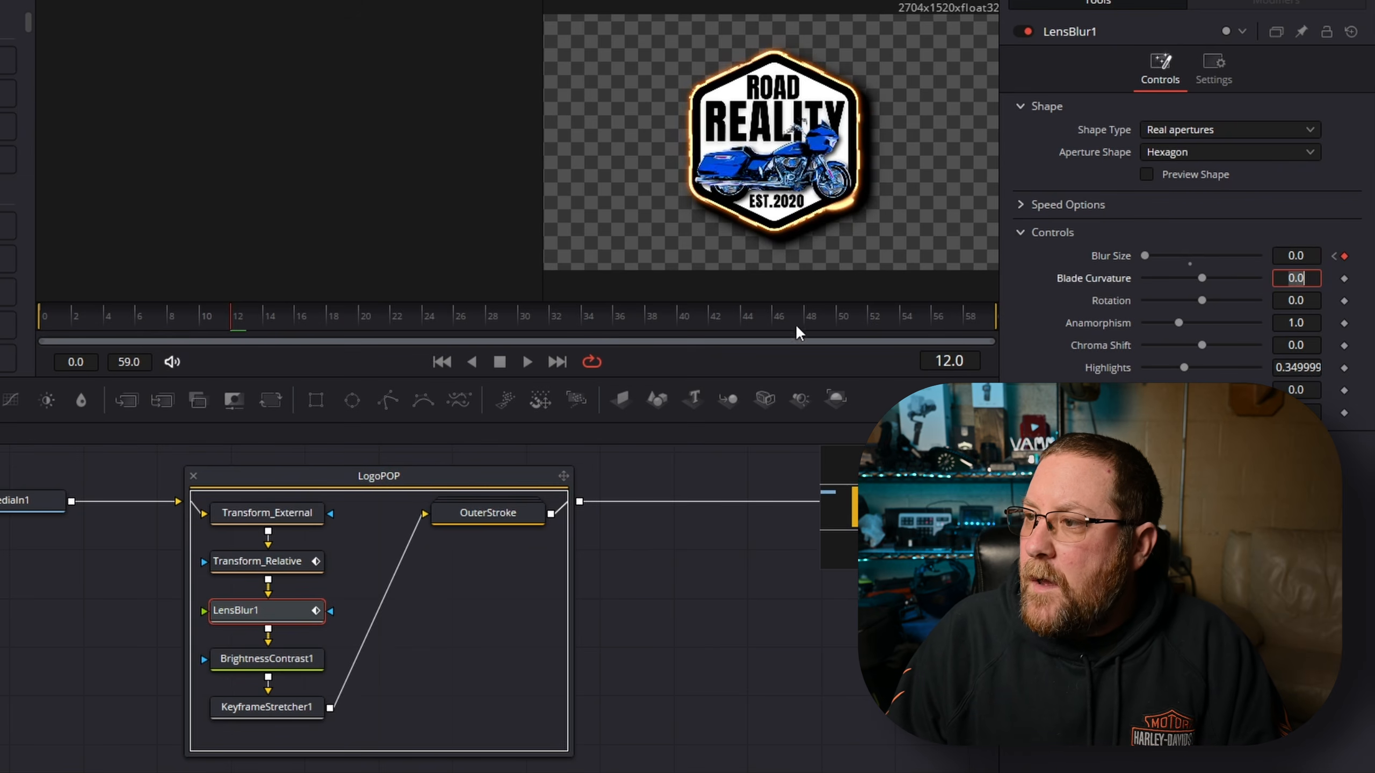
Add a Blur Size keyframe holding 0 on frame 50 of LensBlur1, and set Blur Size to 4 on frame 59
{"action": "left_click", "coordinate": [840, 323]}
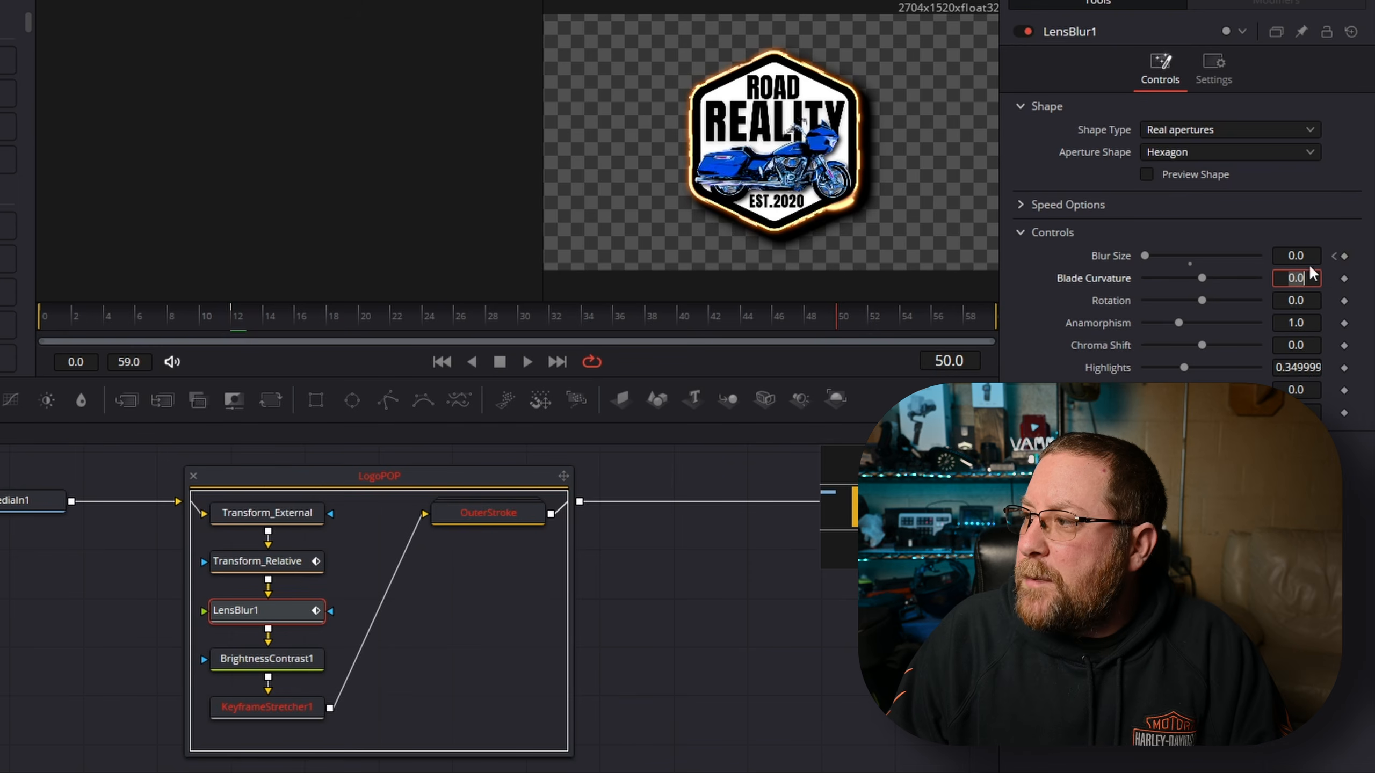
{"action": "left_click", "coordinate": [1344, 257]}
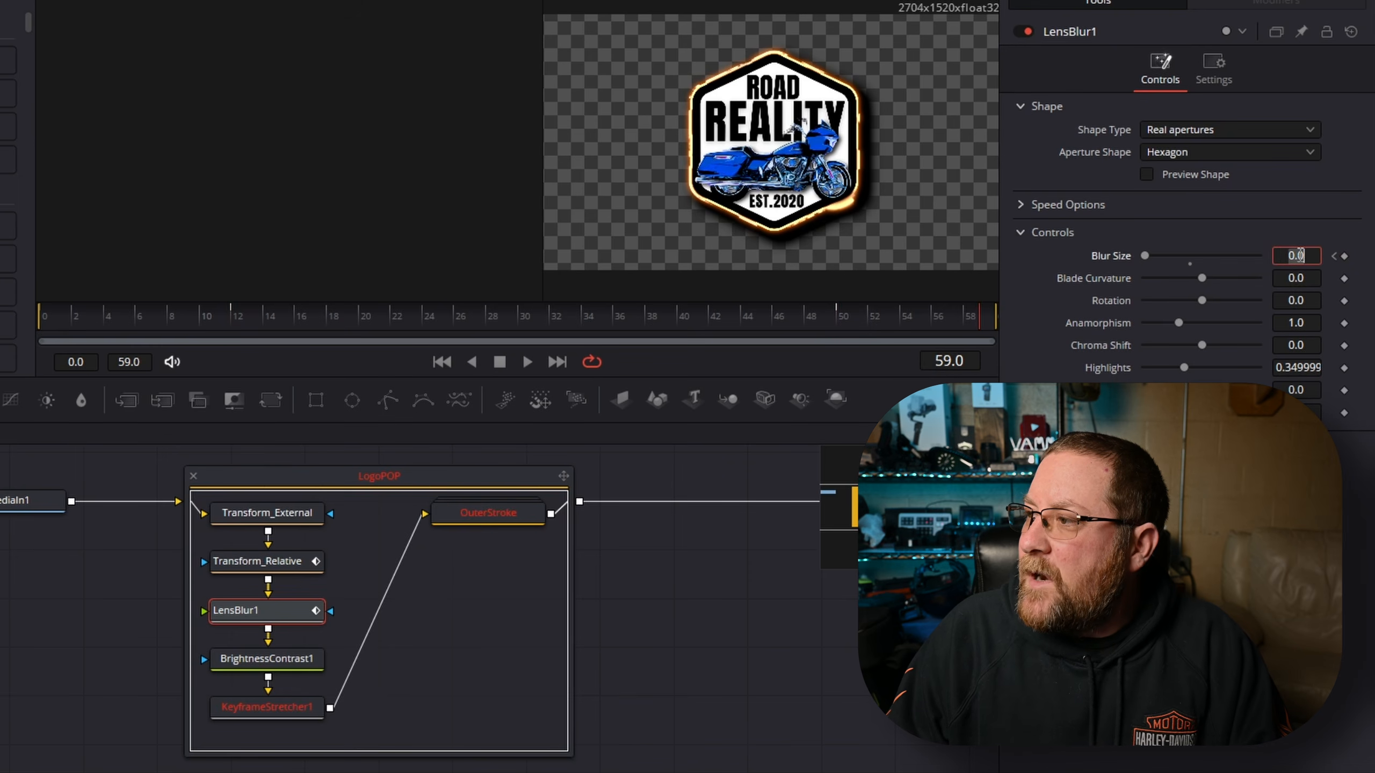
{"action": "double_click", "coordinate": [1299, 255]}
{"action": "type", "text": "4"}
{"action": "key", "text": "Tab"}
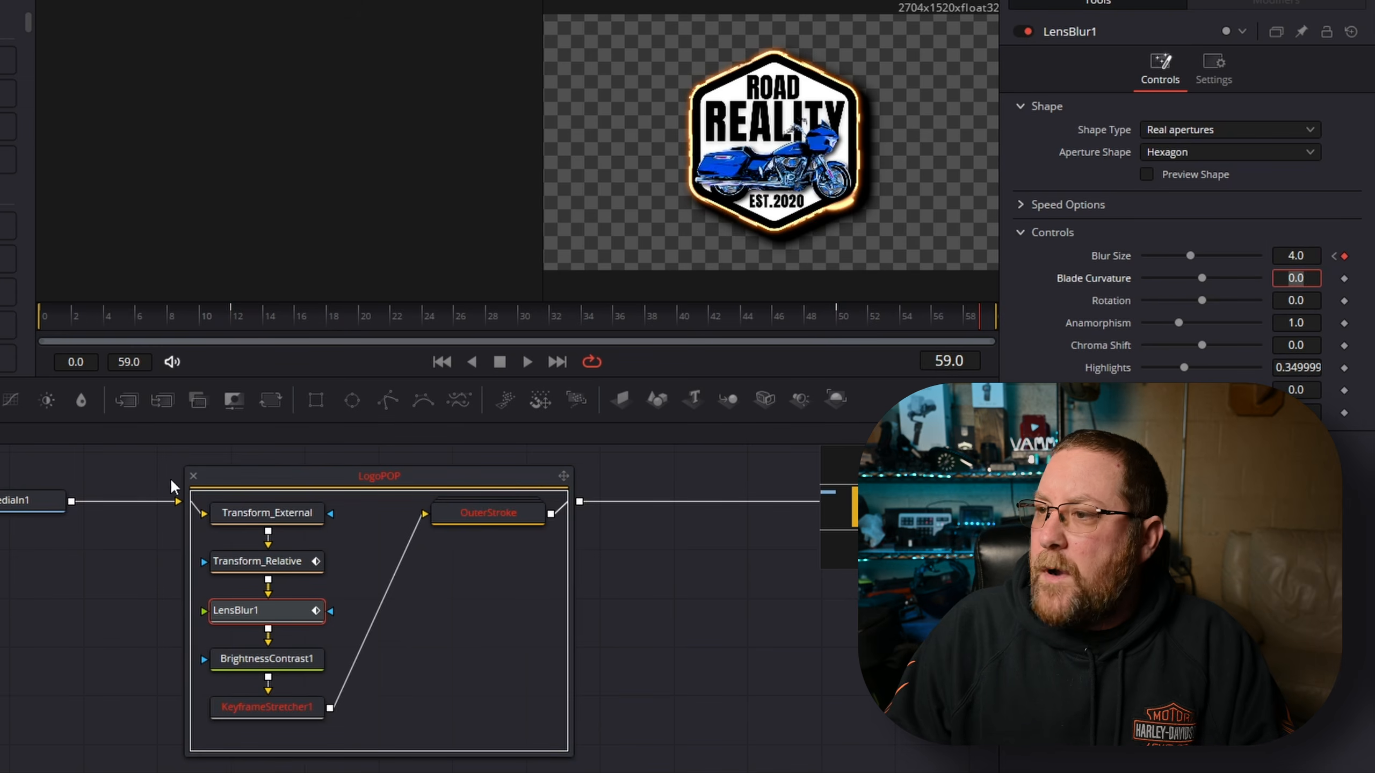
Include alpha in BrightnessContrast1 and keyframe its Gain at 0 on frame 0, 1 on frames 10 and 50, and 0 on frame 59
{"action": "left_click", "coordinate": [247, 658]}
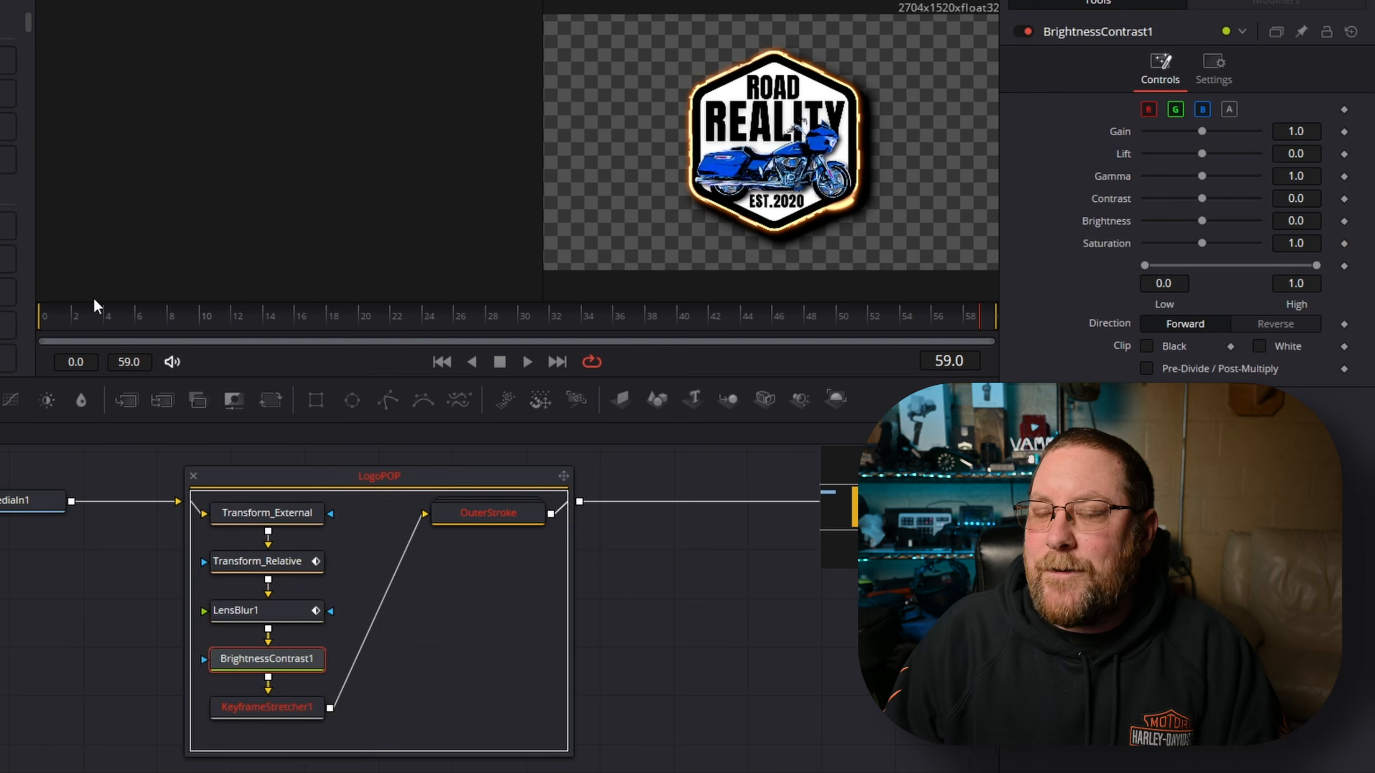
{"action": "left_click", "coordinate": [40, 319]}
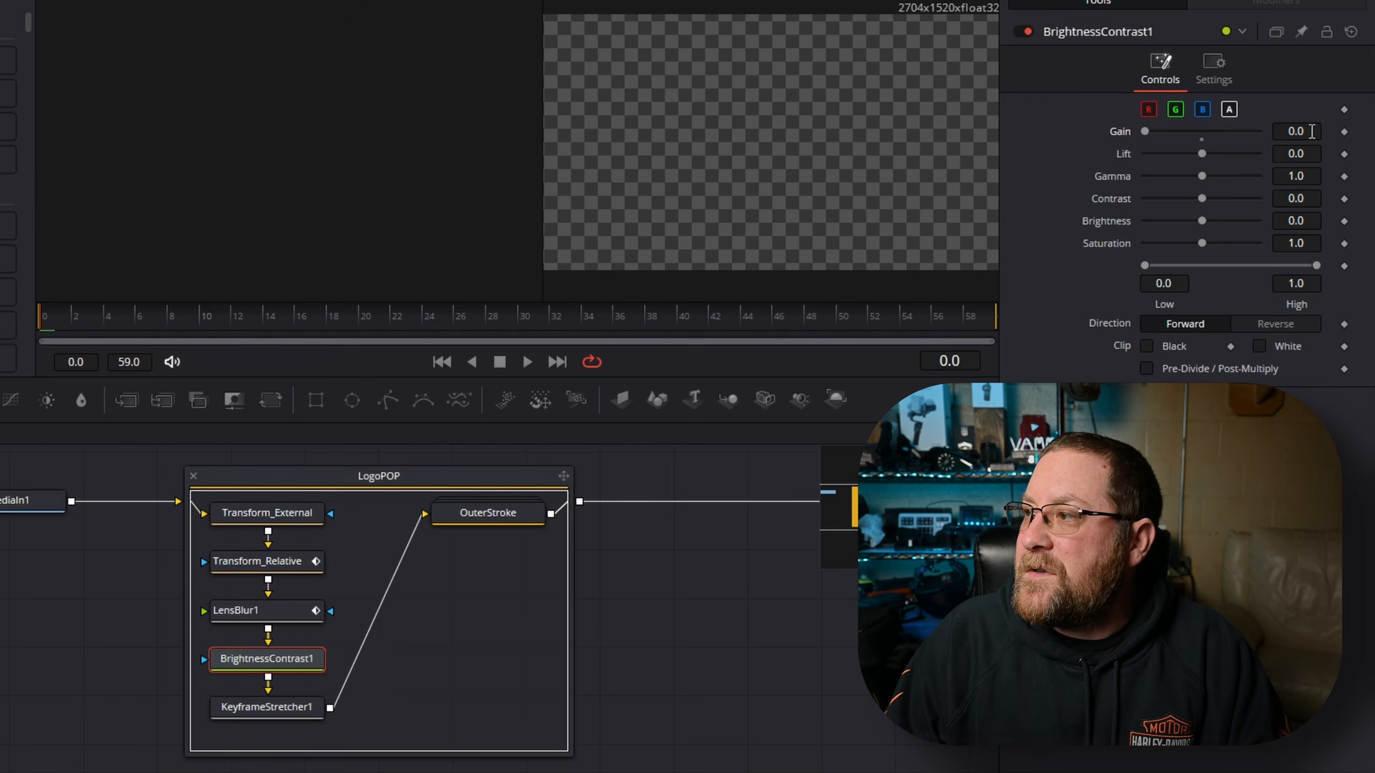
{"action": "left_click", "coordinate": [1344, 132]}
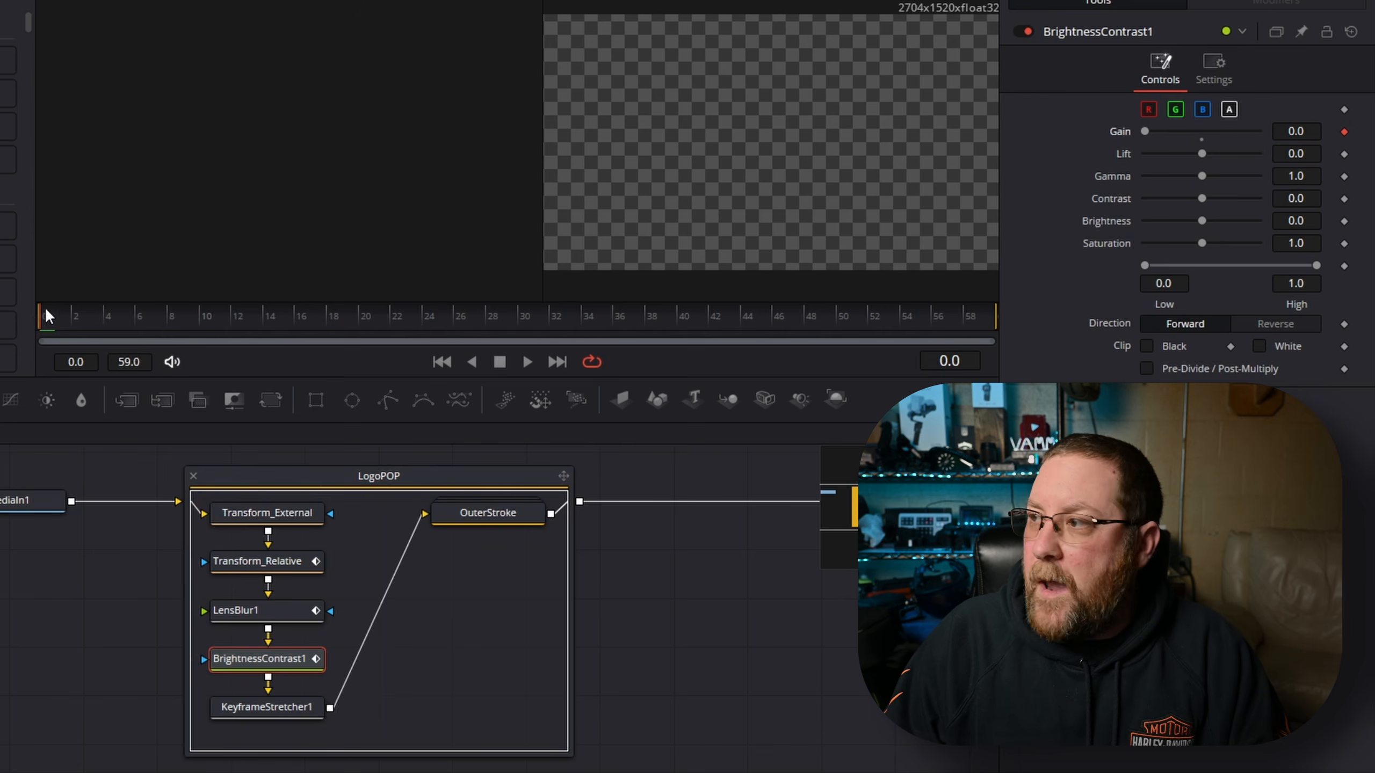
{"action": "left_click", "coordinate": [202, 319]}
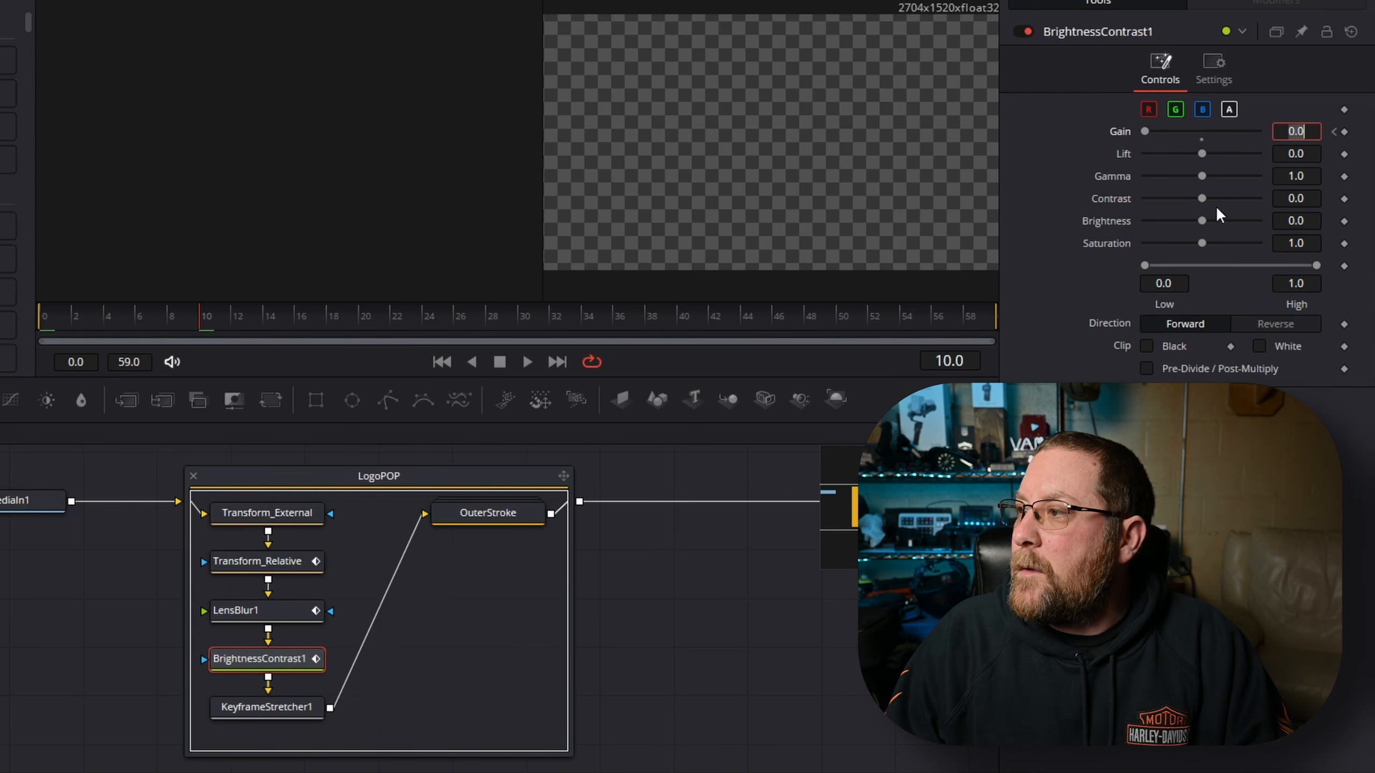
{"action": "type", "text": "1"}
{"action": "key", "text": "Tab"}
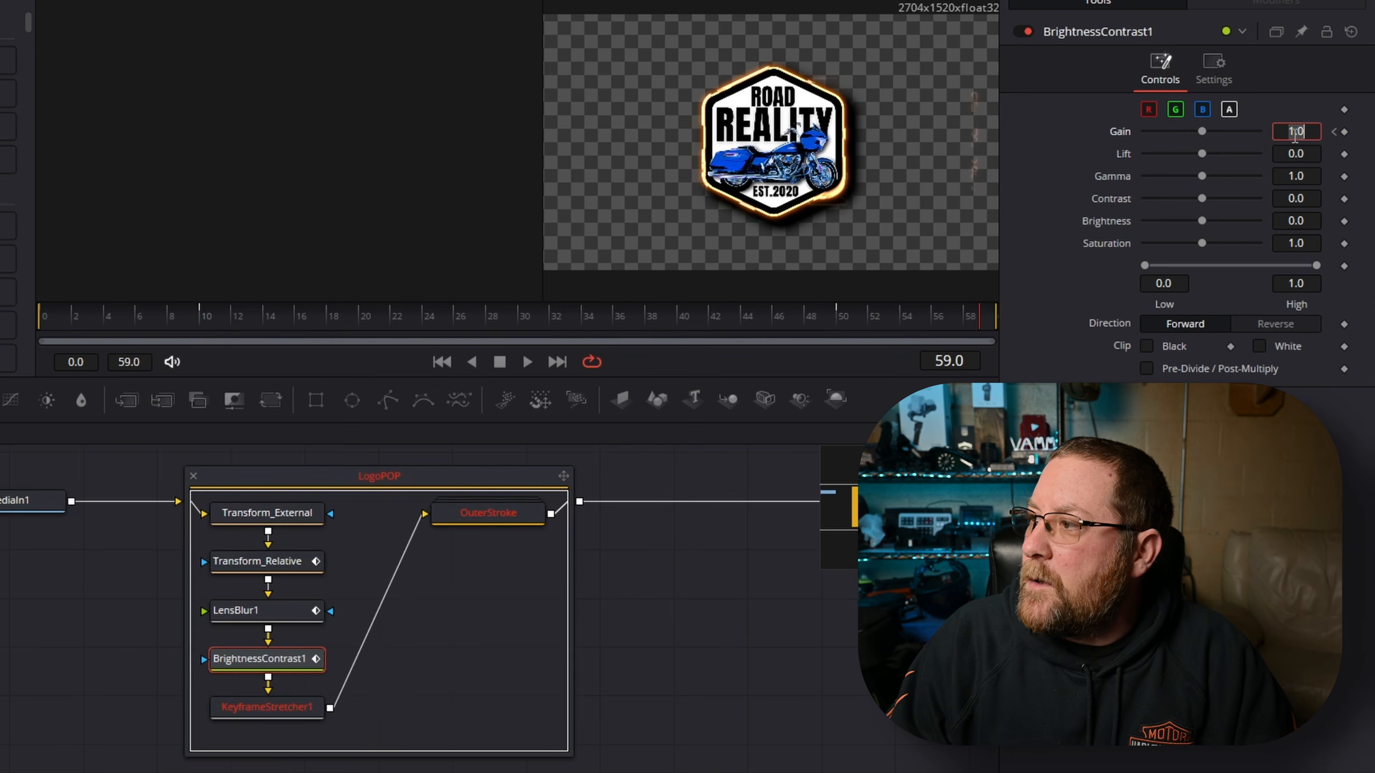
{"action": "type", "text": "0"}
{"action": "key", "text": "Tab"}
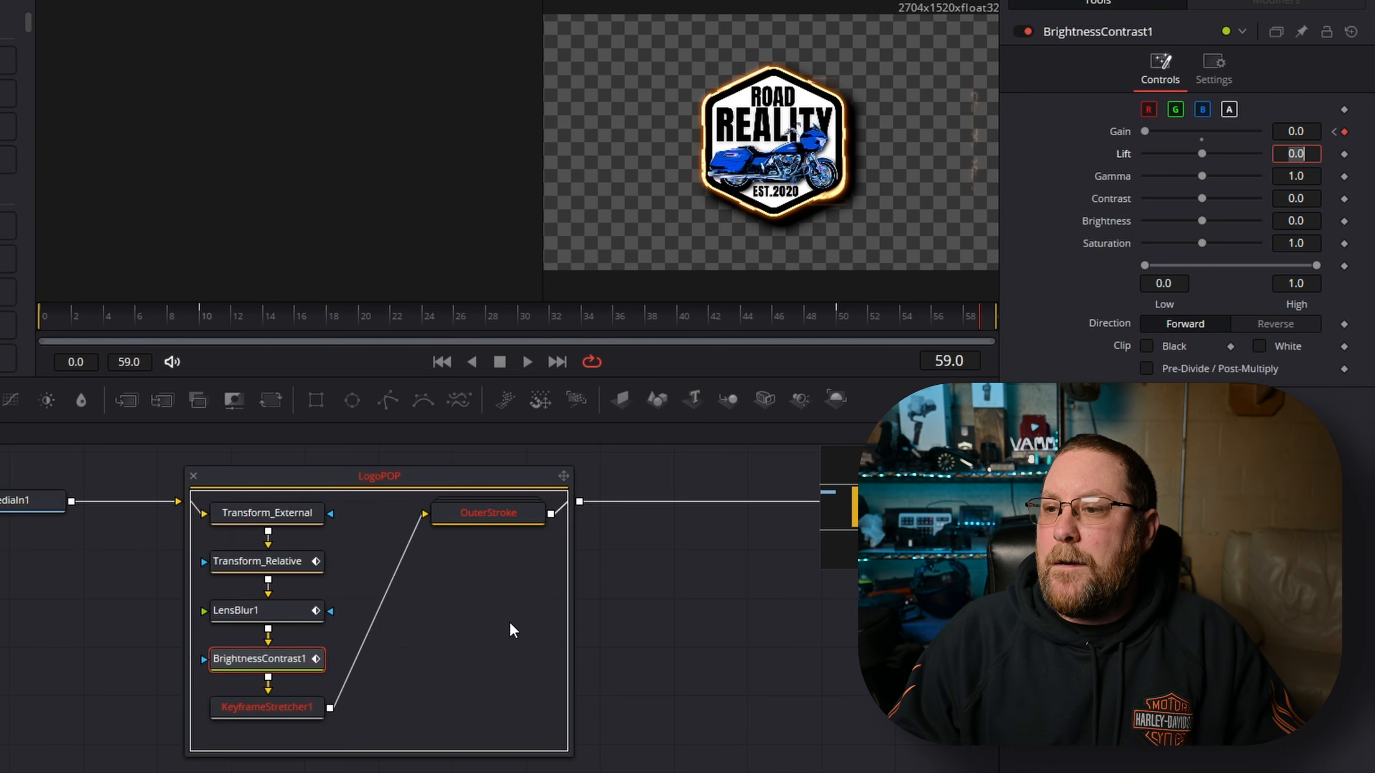
Set KeyframeStretcher1's Source End to 59, Stretch Start to 20 and Stretch End to 40
{"action": "left_click", "coordinate": [404, 477]}
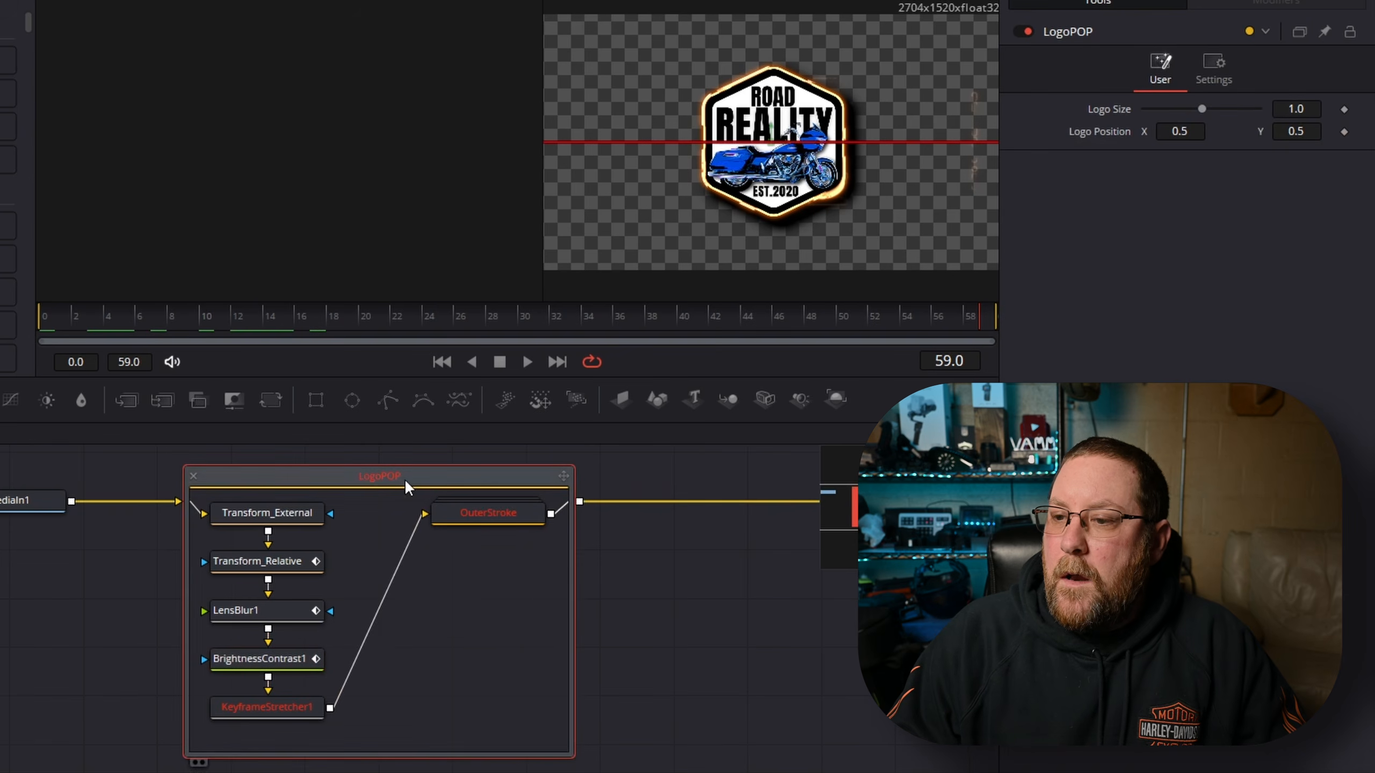
{"action": "left_click", "coordinate": [287, 712]}
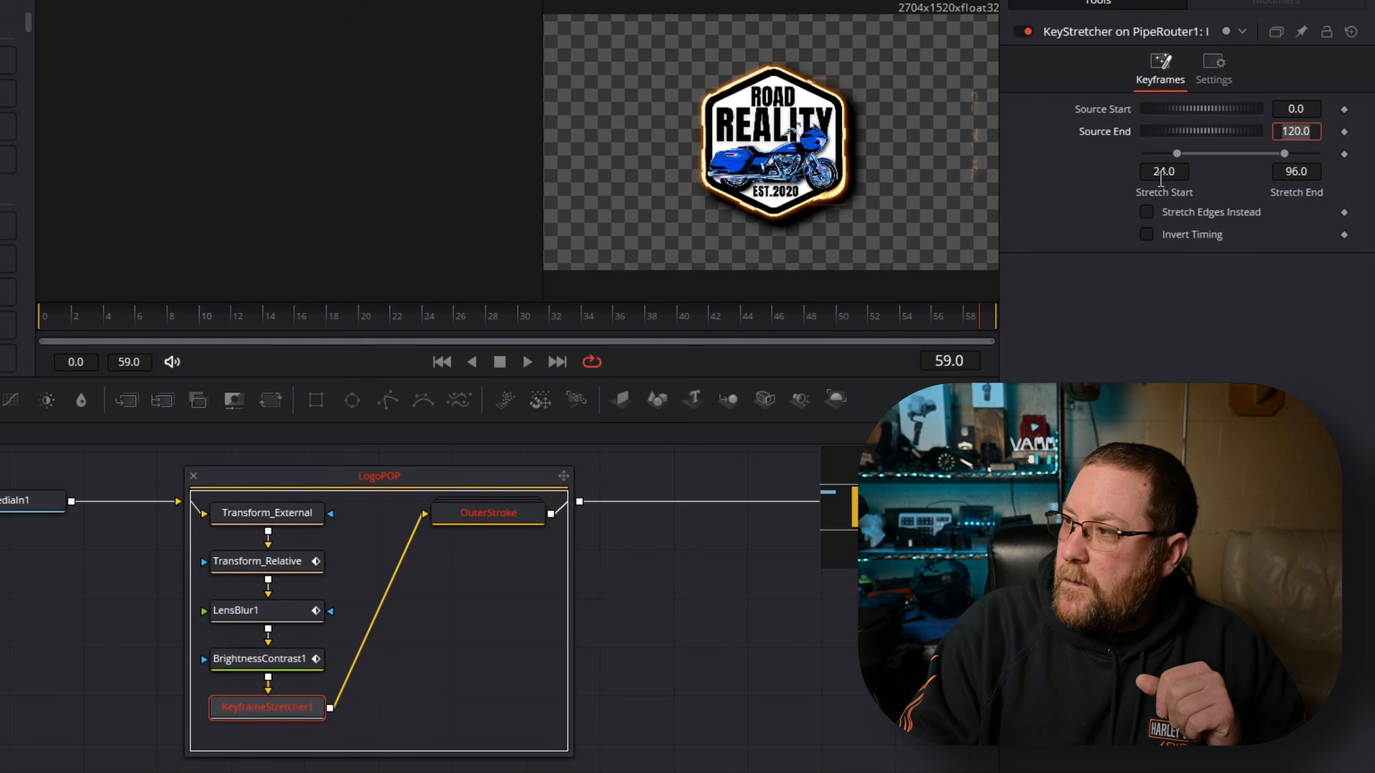
{"action": "type", "text": "9"}
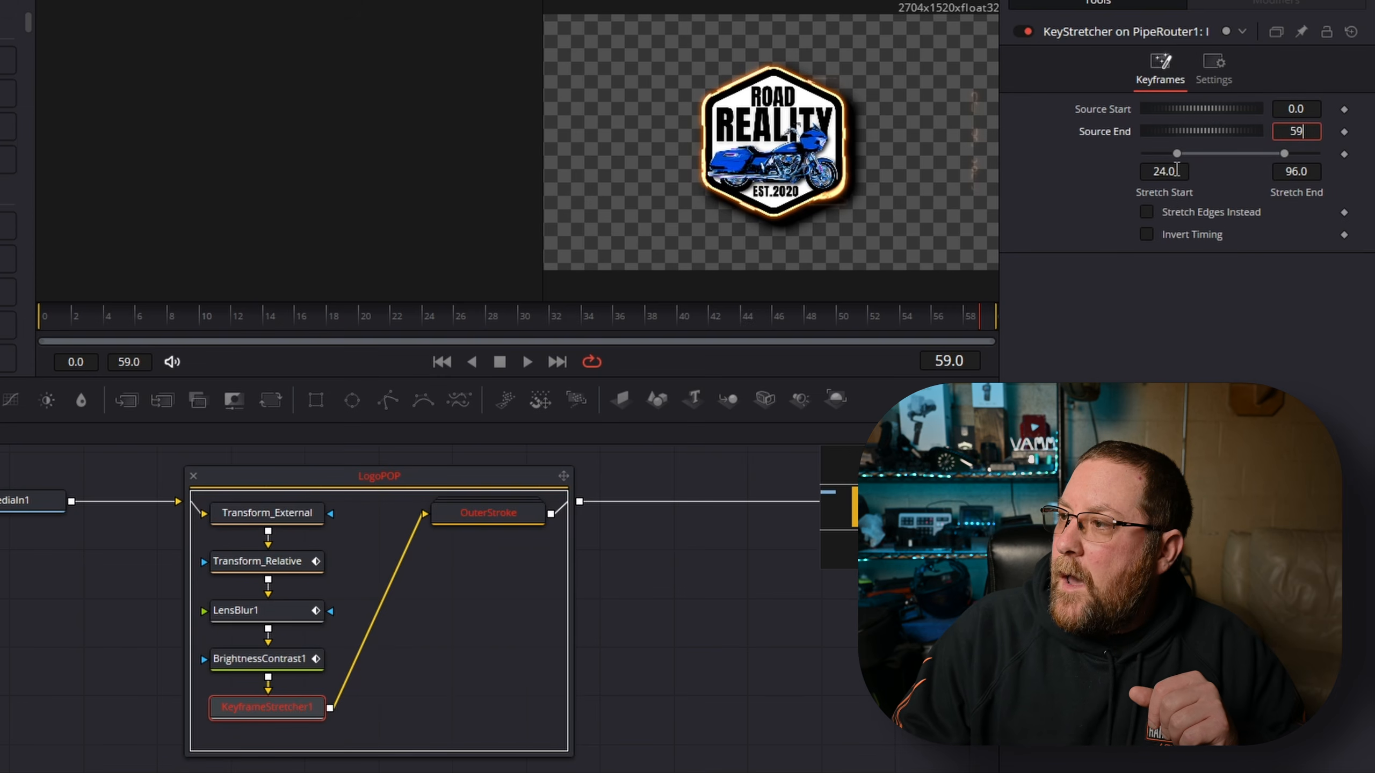
{"action": "left_click", "coordinate": [1166, 171]}
{"action": "type", "text": "20"}
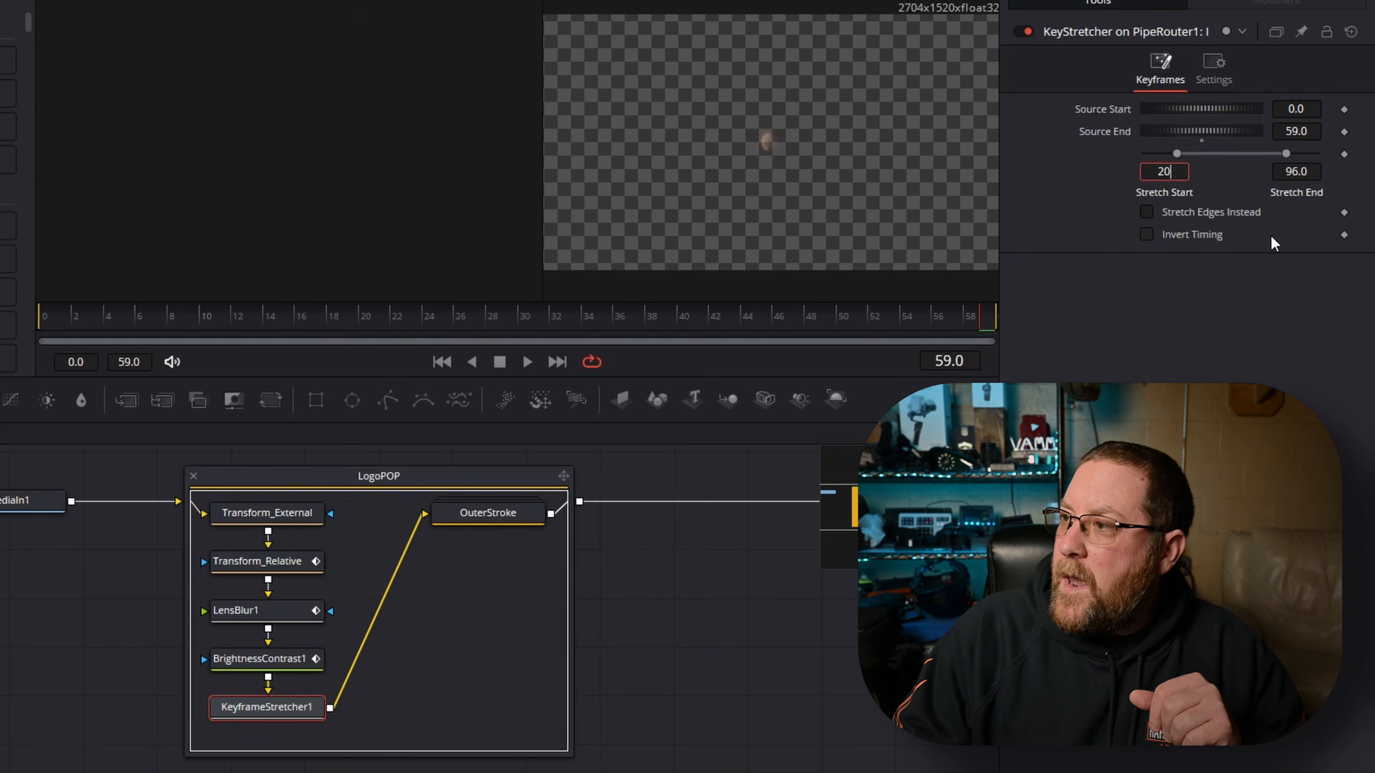
{"action": "left_click", "coordinate": [1294, 171]}
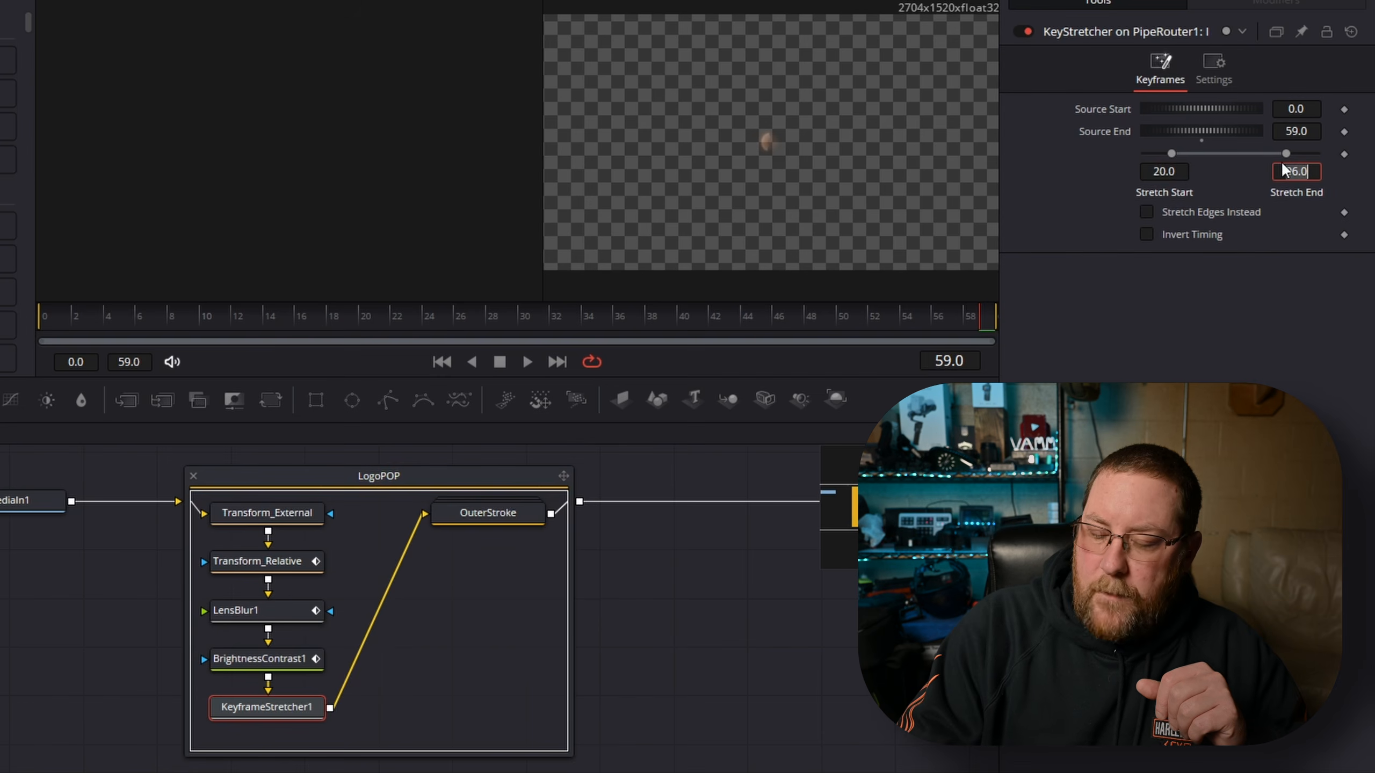
{"action": "type", "text": "40"}
{"action": "key", "text": "Return"}
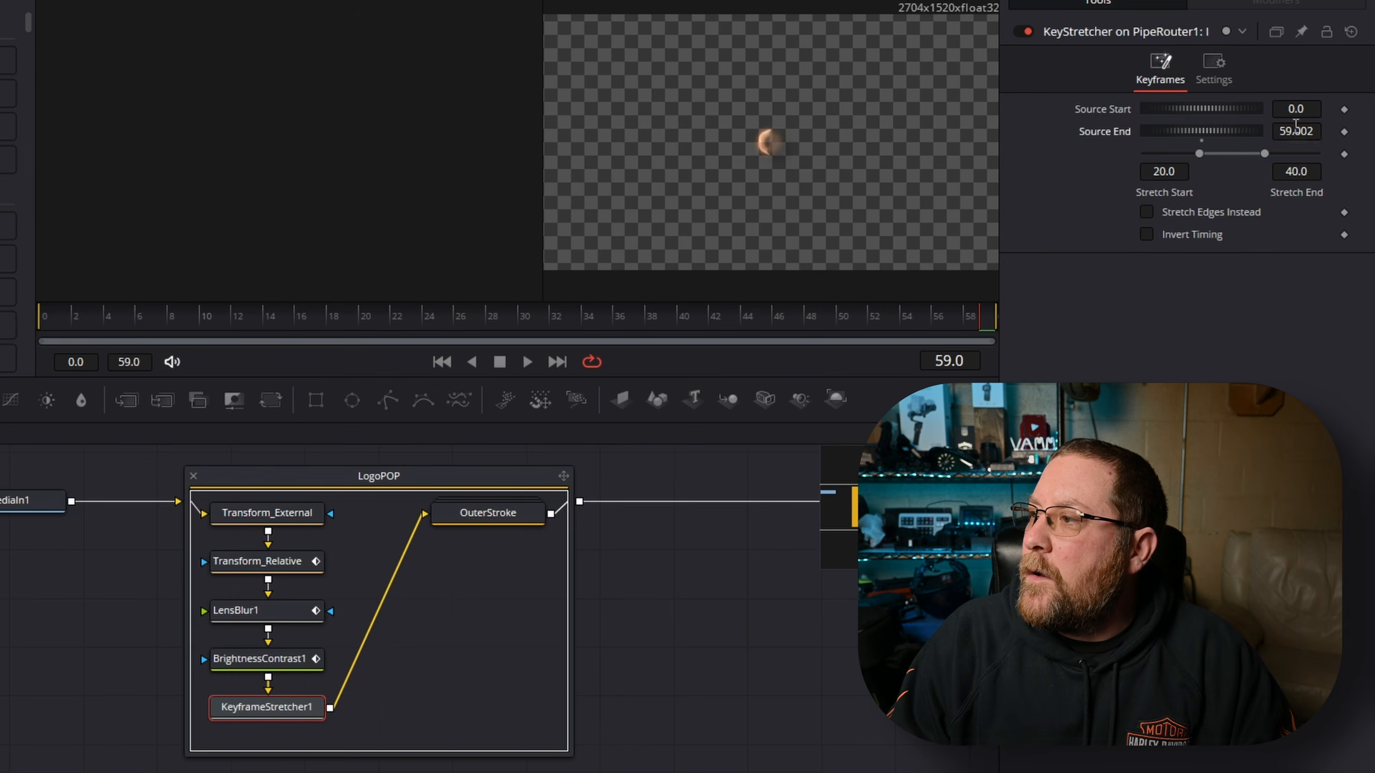
Set KeyframeStretcher1's Source End to 60 and scrub through the animation to check it
{"action": "type", "text": "60"}
{"action": "key", "text": "Tab"}
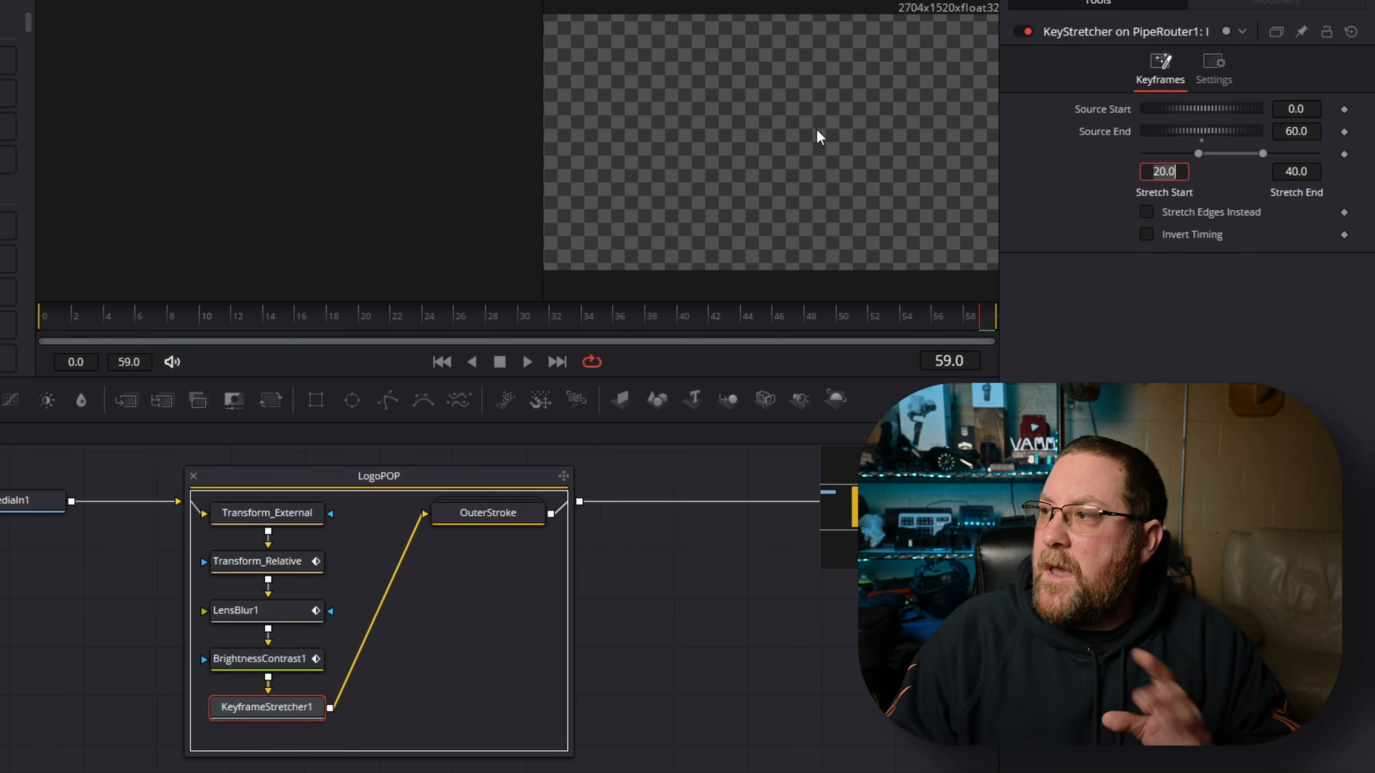
{"action": "left_click_drag", "start_coordinate": [173, 320], "coordinate": [878, 346]}
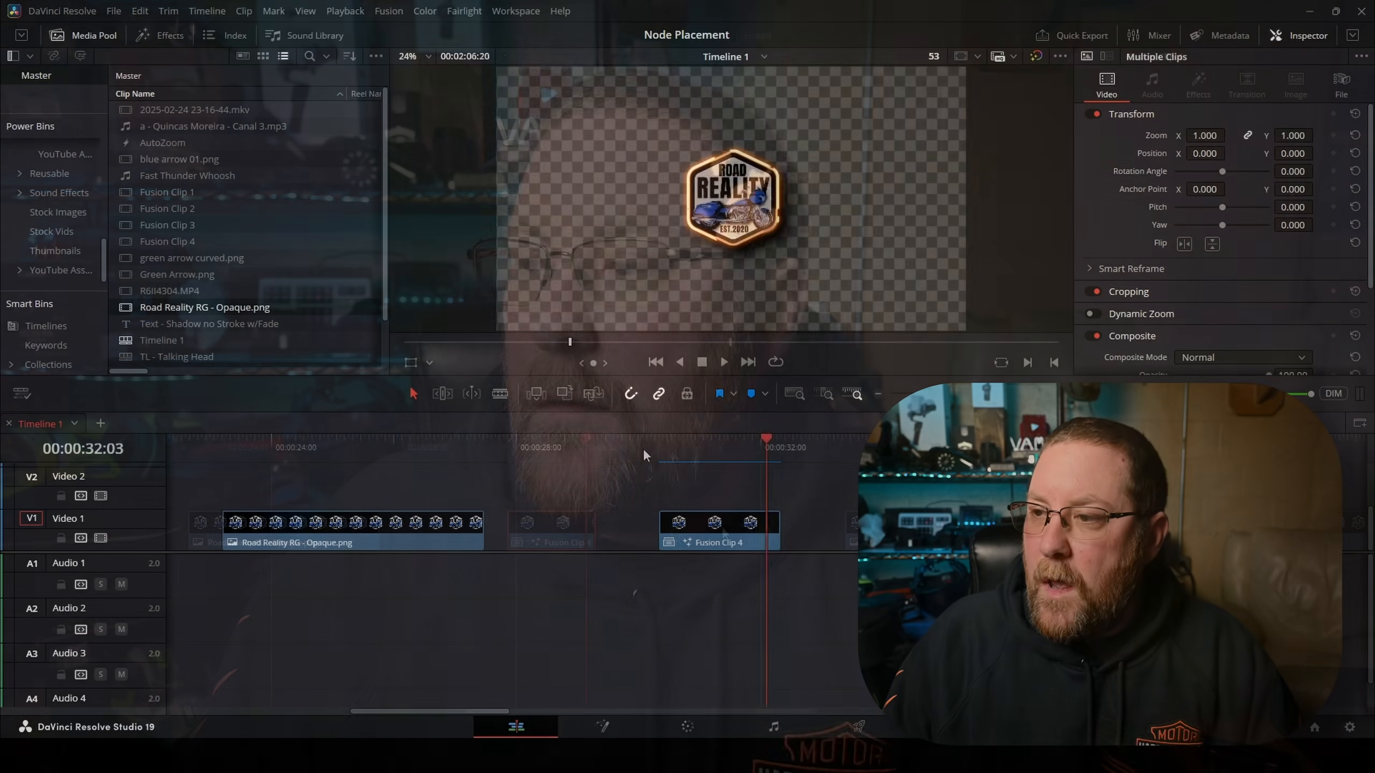
On the Edit page, enlarge the timeline viewer and play back Fusion Clip 4 to check the logo animation
{"action": "left_click", "coordinate": [642, 447]}
{"action": "left_click_drag", "start_coordinate": [681, 374], "coordinate": [679, 481]}
{"action": "left_click", "coordinate": [621, 556]}
{"action": "key", "text": "space"}
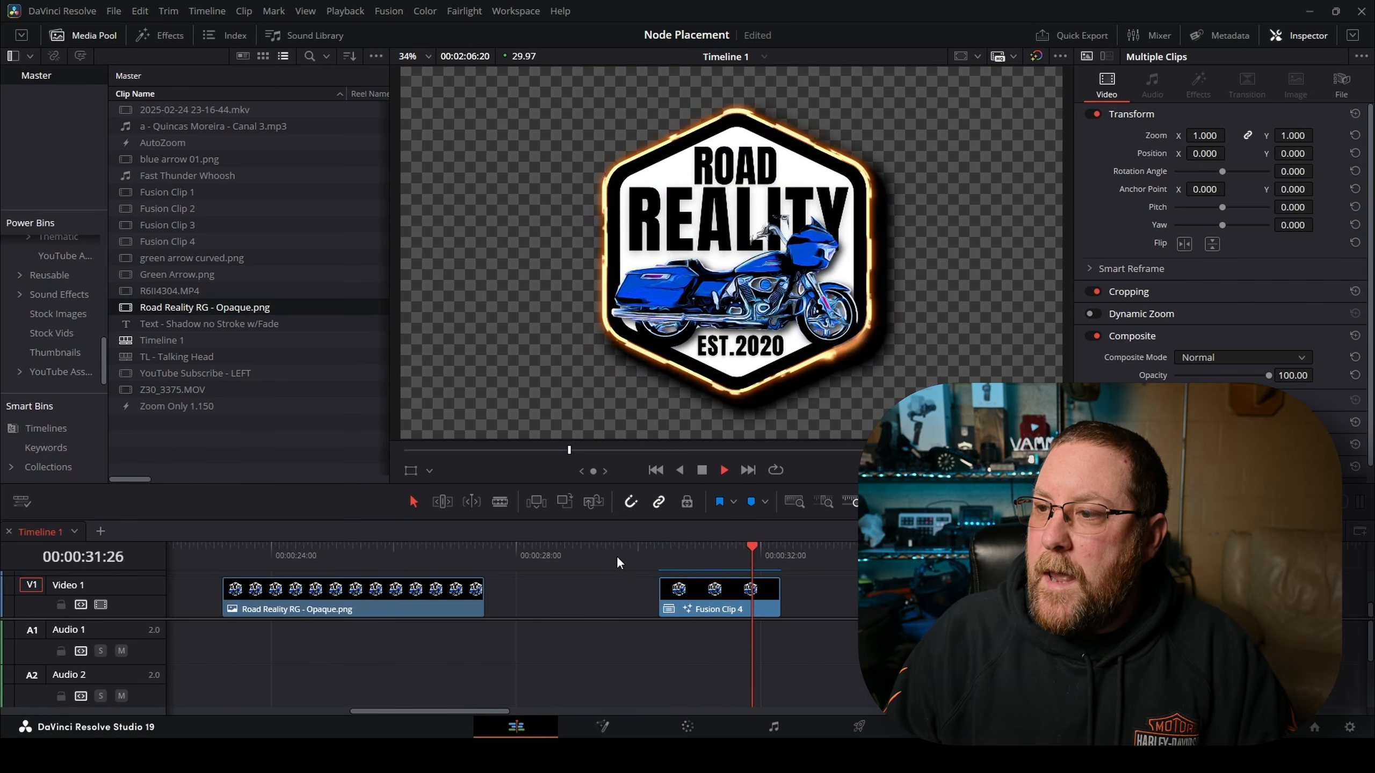
Reopen Fusion Clip 4 on the Fusion page and set the LogoPOP group's Logo Size to 0.75
{"action": "left_click", "coordinate": [658, 555]}
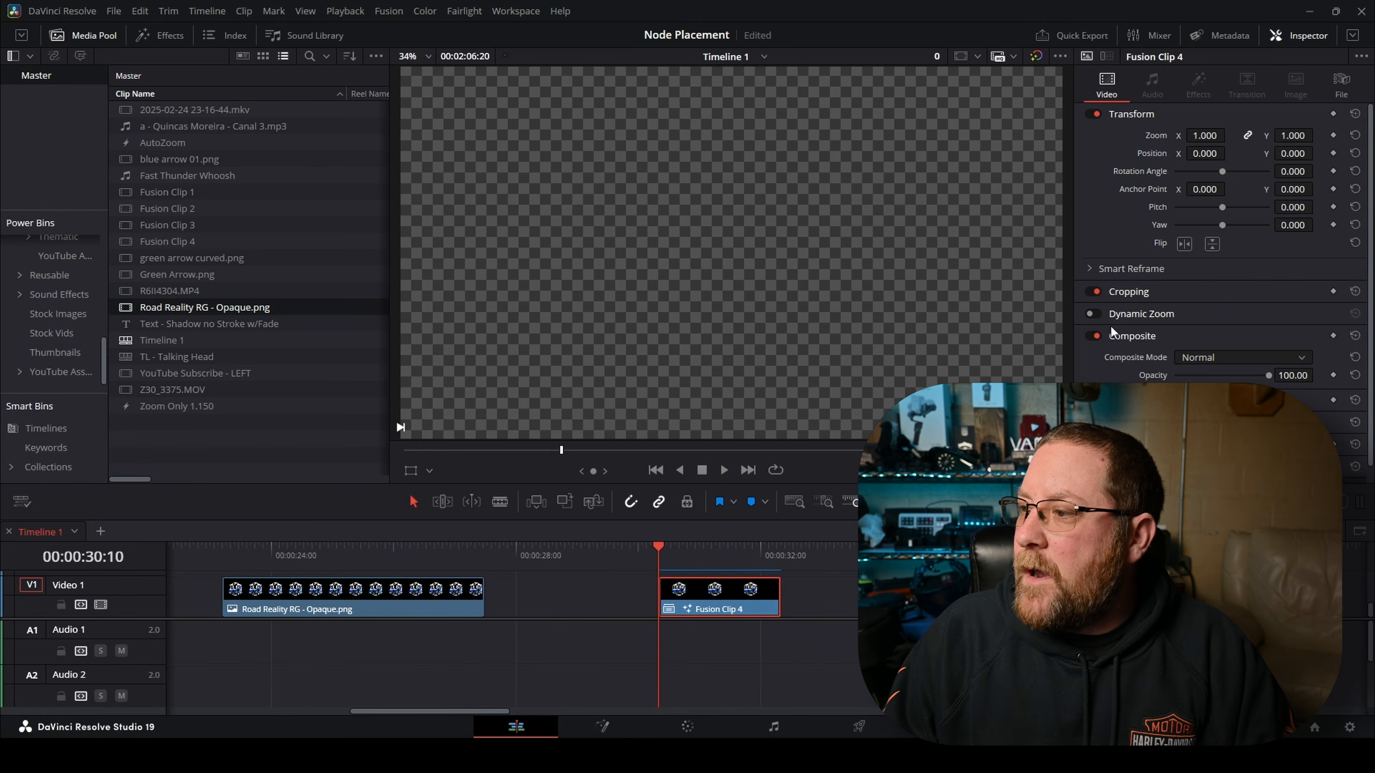
{"action": "left_click", "coordinate": [602, 726]}
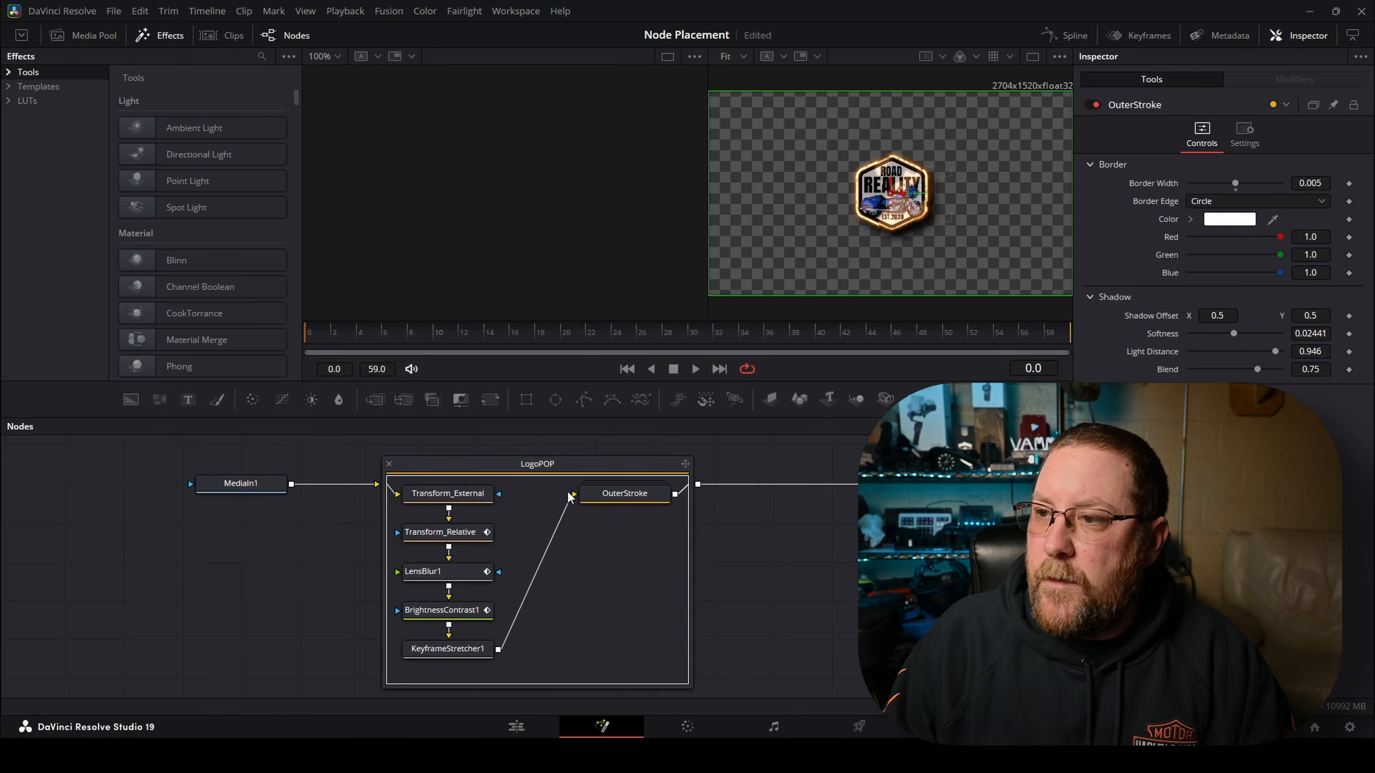
{"action": "left_click", "coordinate": [549, 466]}
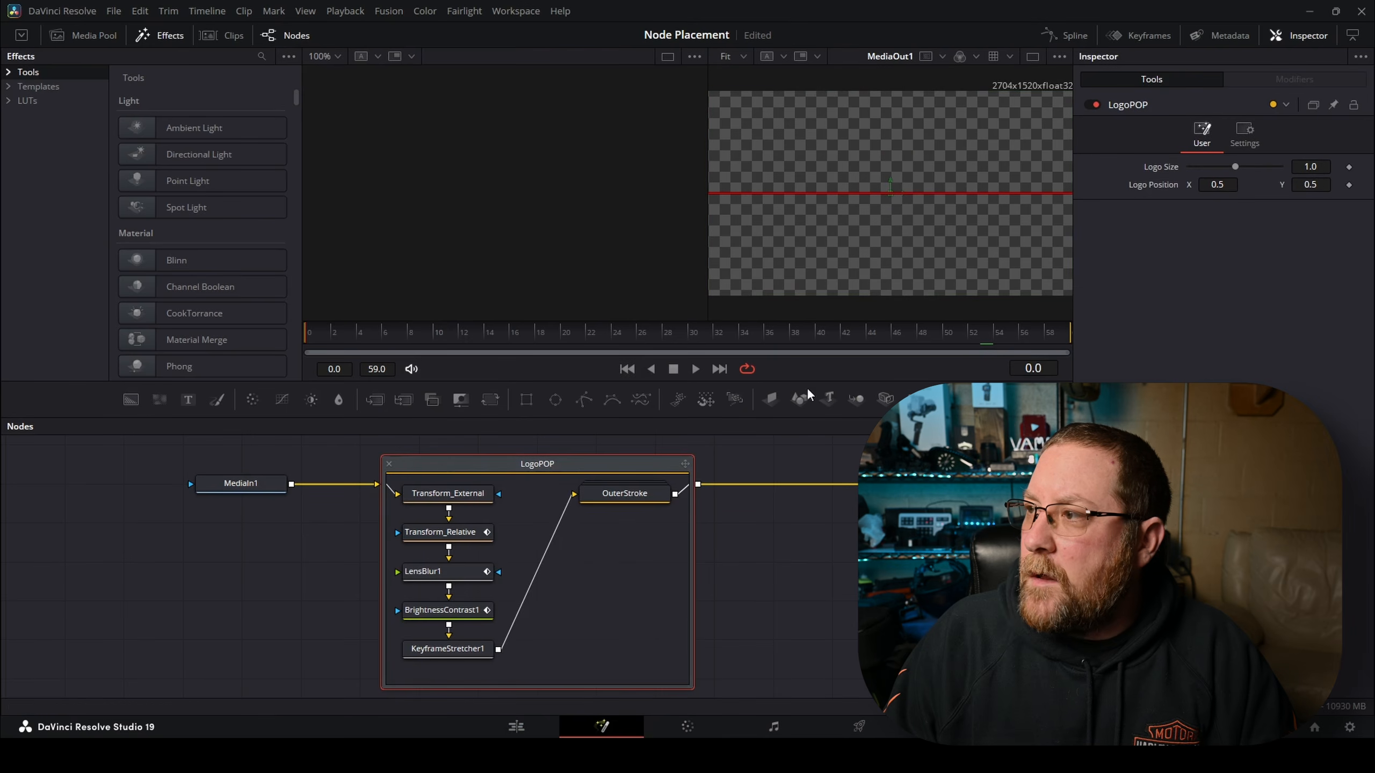
{"action": "double_click", "coordinate": [1312, 166]}
{"action": "type", "text": ".75"}
{"action": "key", "text": "Tab"}
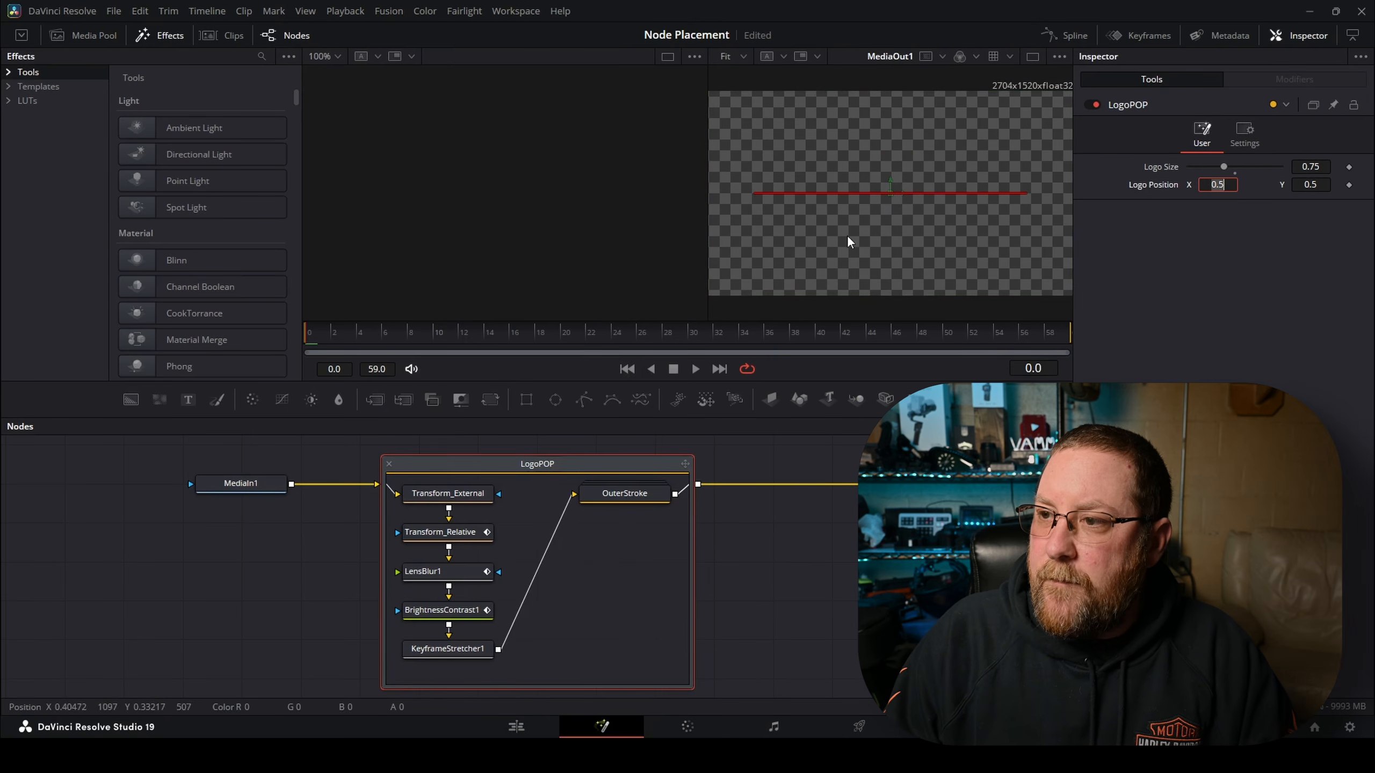
At frame 28, set LogoPOP's Logo Position to X 0.215, Y 0.646, and scrub the opening frames to check the pop-in
{"action": "left_click", "coordinate": [667, 339]}
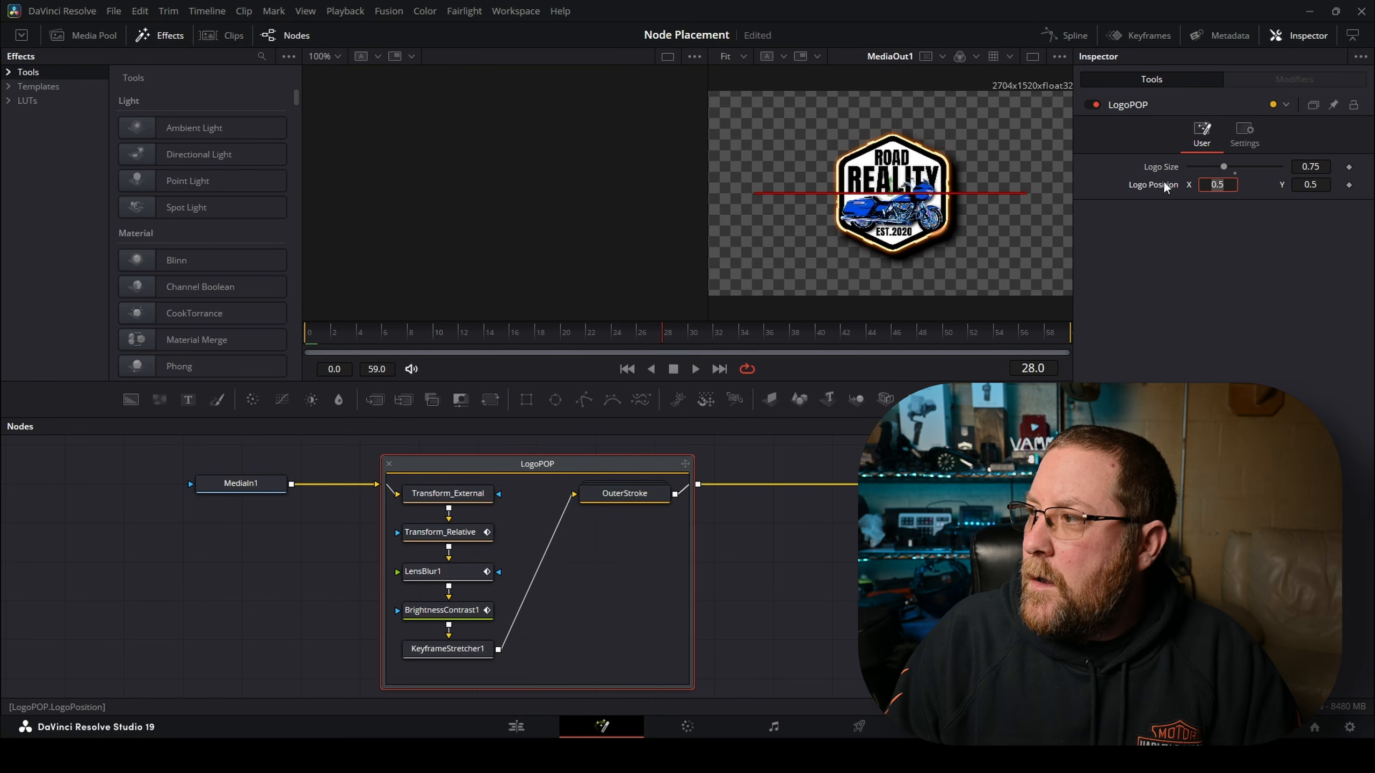
{"action": "left_click", "coordinate": [1246, 274]}
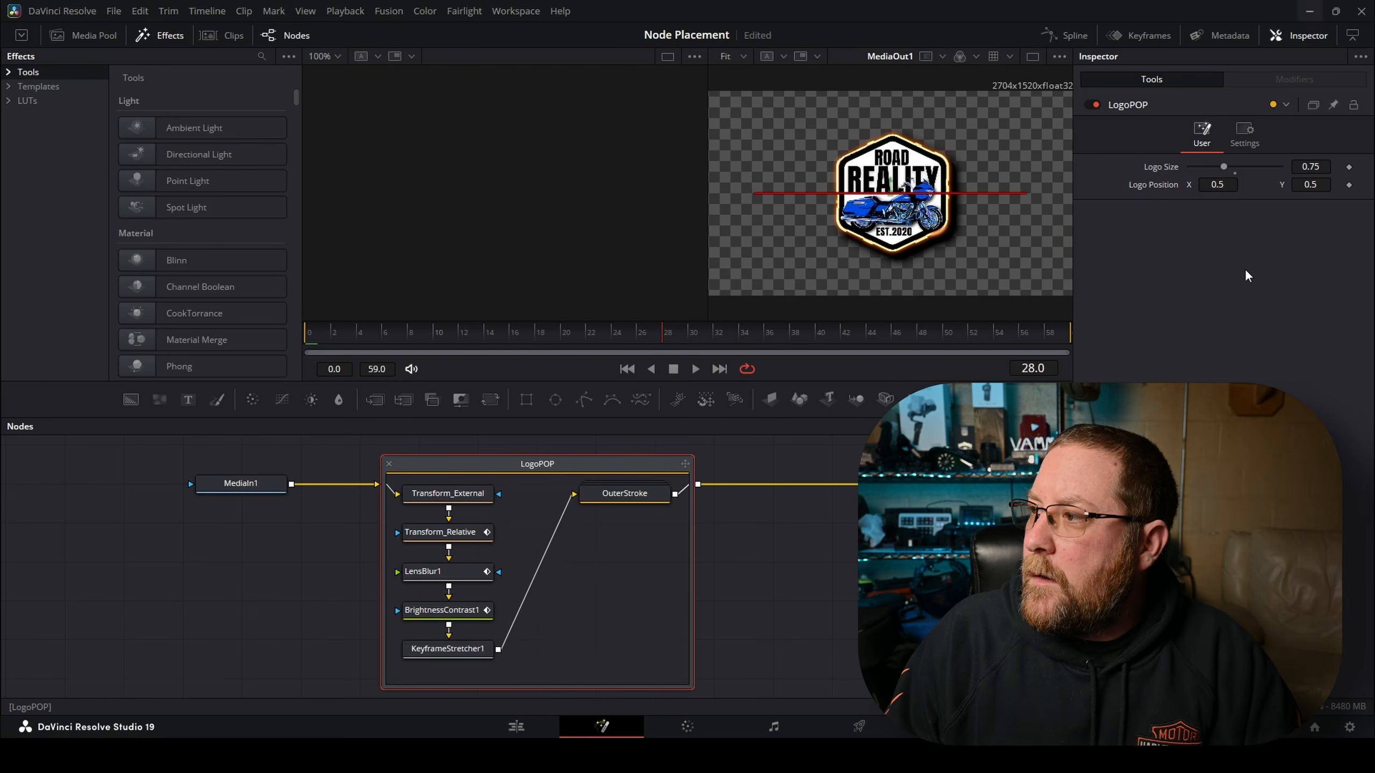
{"action": "key", "text": "ctrl+z"}
{"action": "key", "text": "ctrl+shift+z"}
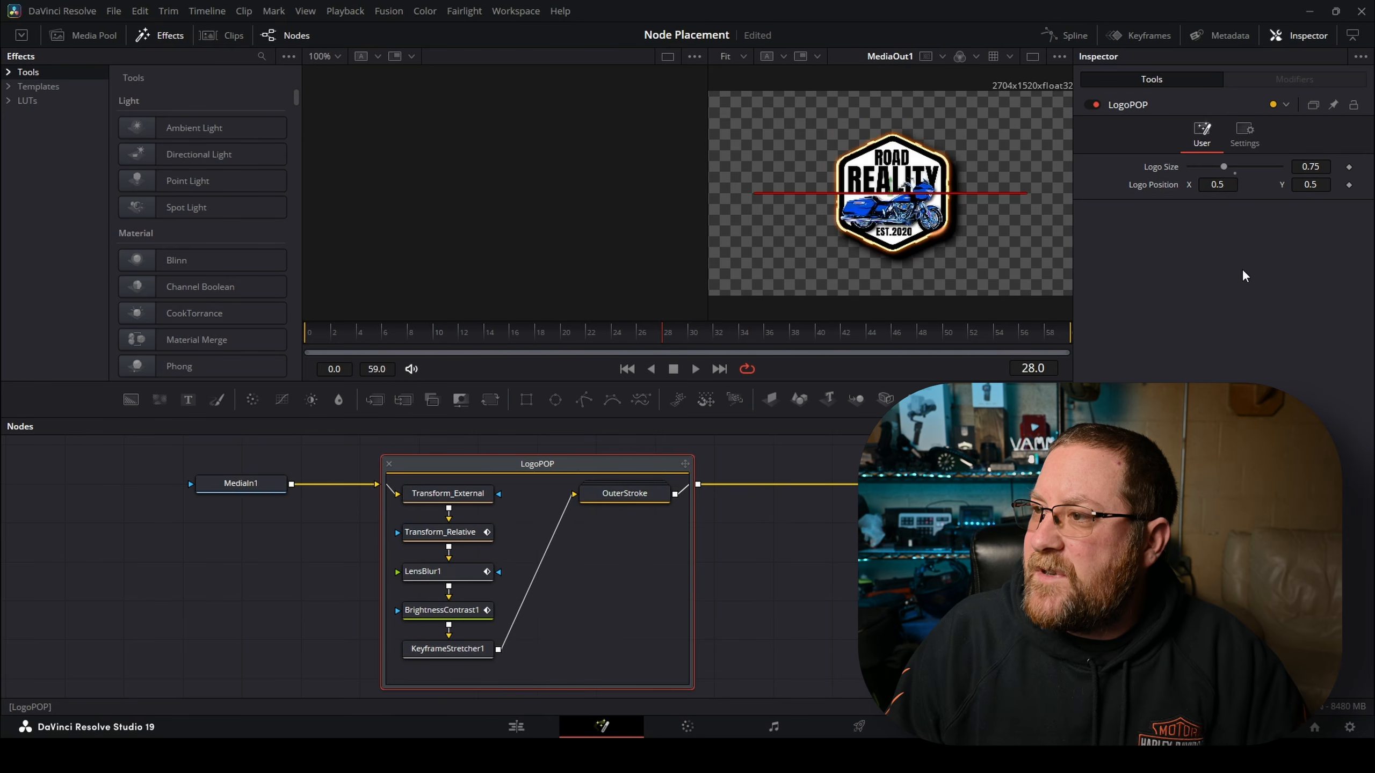
{"action": "left_click_drag", "start_coordinate": [1220, 185], "coordinate": [1147, 185]}
{"action": "left_click_drag", "start_coordinate": [1312, 185], "coordinate": [1348, 184]}
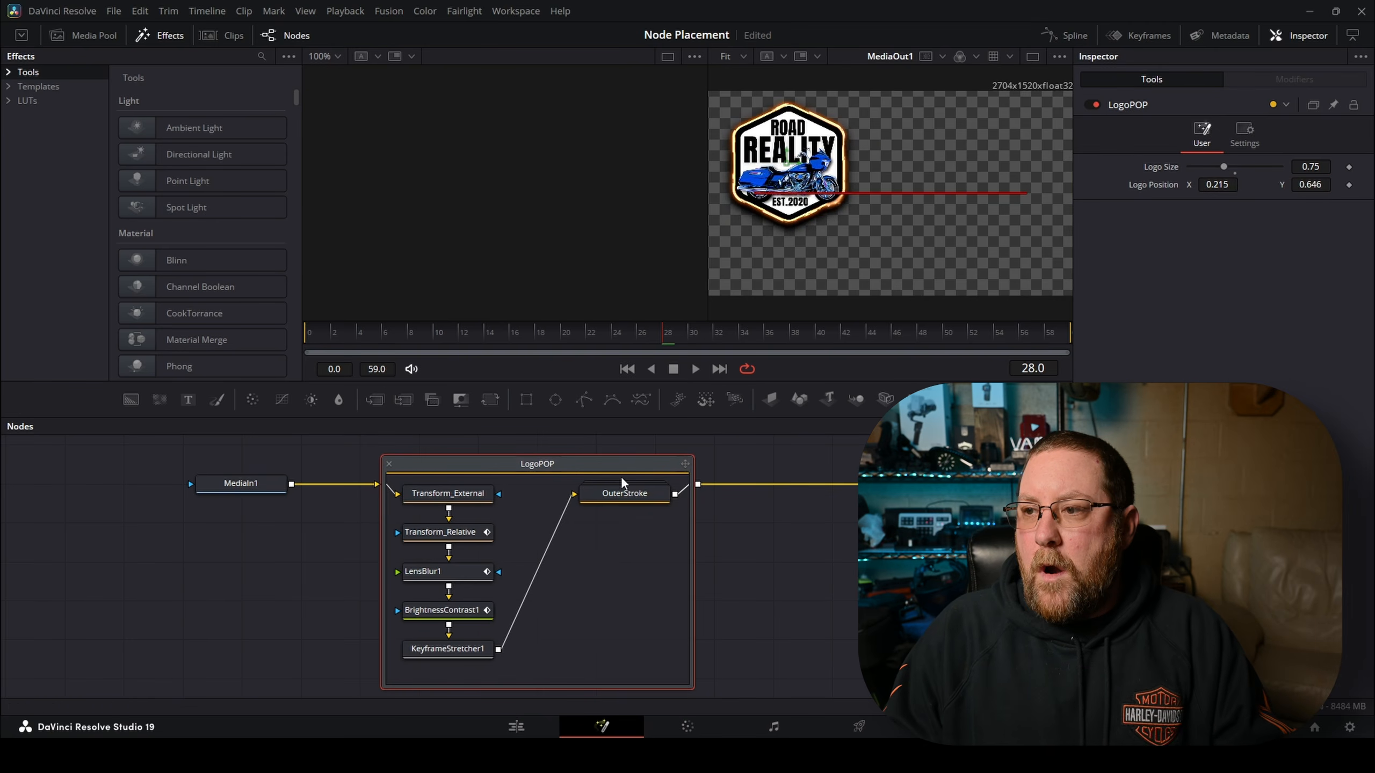
{"action": "left_click", "coordinate": [310, 329]}
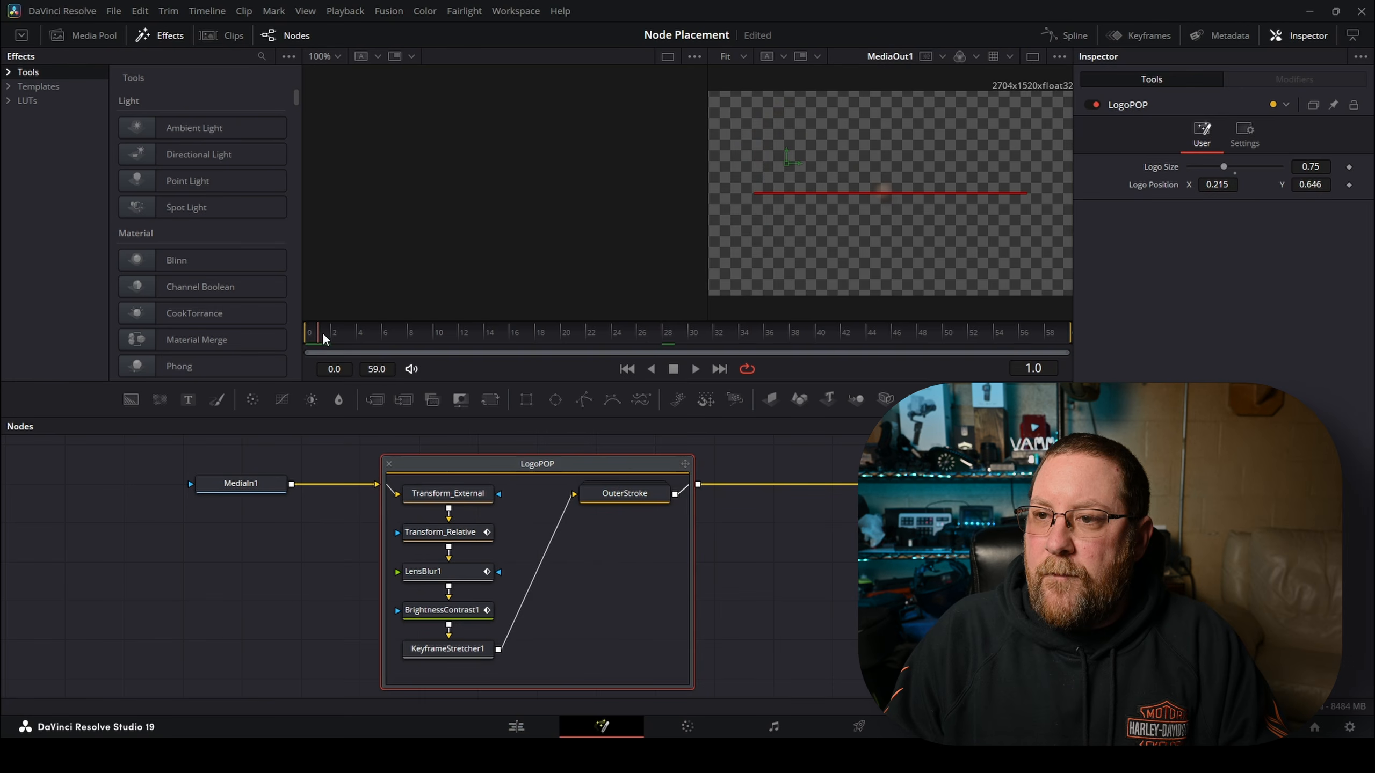
{"action": "mouse_move", "coordinate": [342, 336]}
{"action": "left_mouse_down"}
{"action": "mouse_move", "coordinate": [625, 379]}
{"action": "mouse_move", "coordinate": [342, 356]}
{"action": "left_mouse_up"}
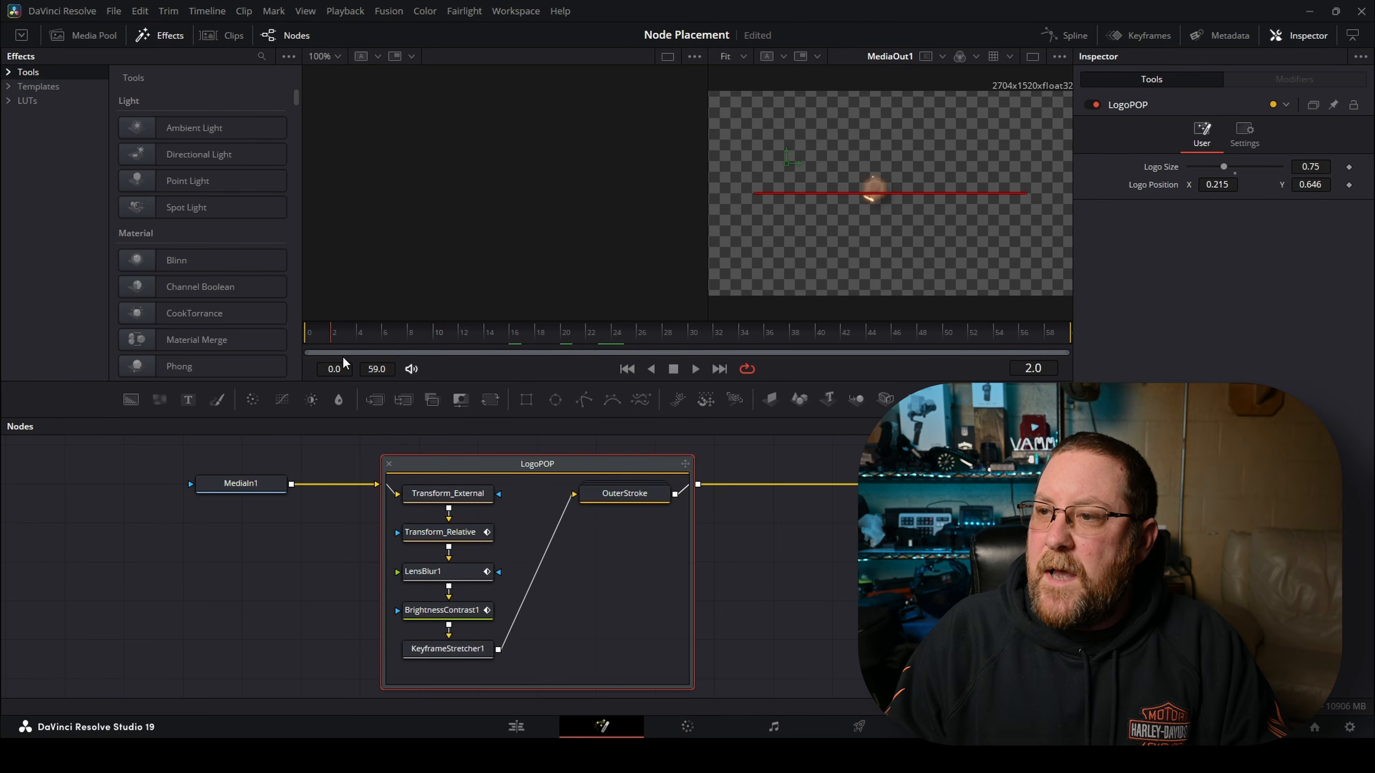
Give Transform_Relative's Center the expression Point(LogoPosition.X, LogoPosition.Y) and scrub the animation to test it
{"action": "left_click", "coordinate": [447, 533]}
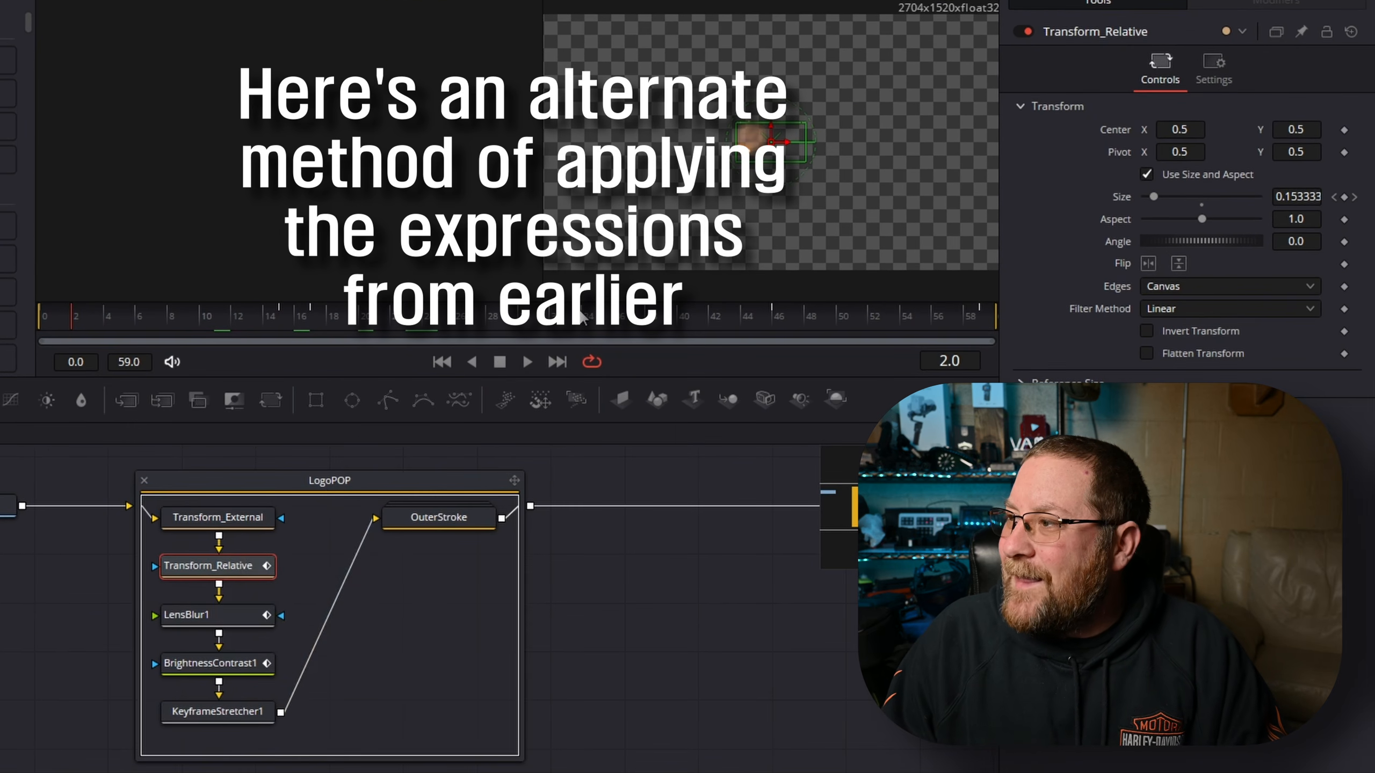
{"action": "right_click", "coordinate": [1113, 138]}
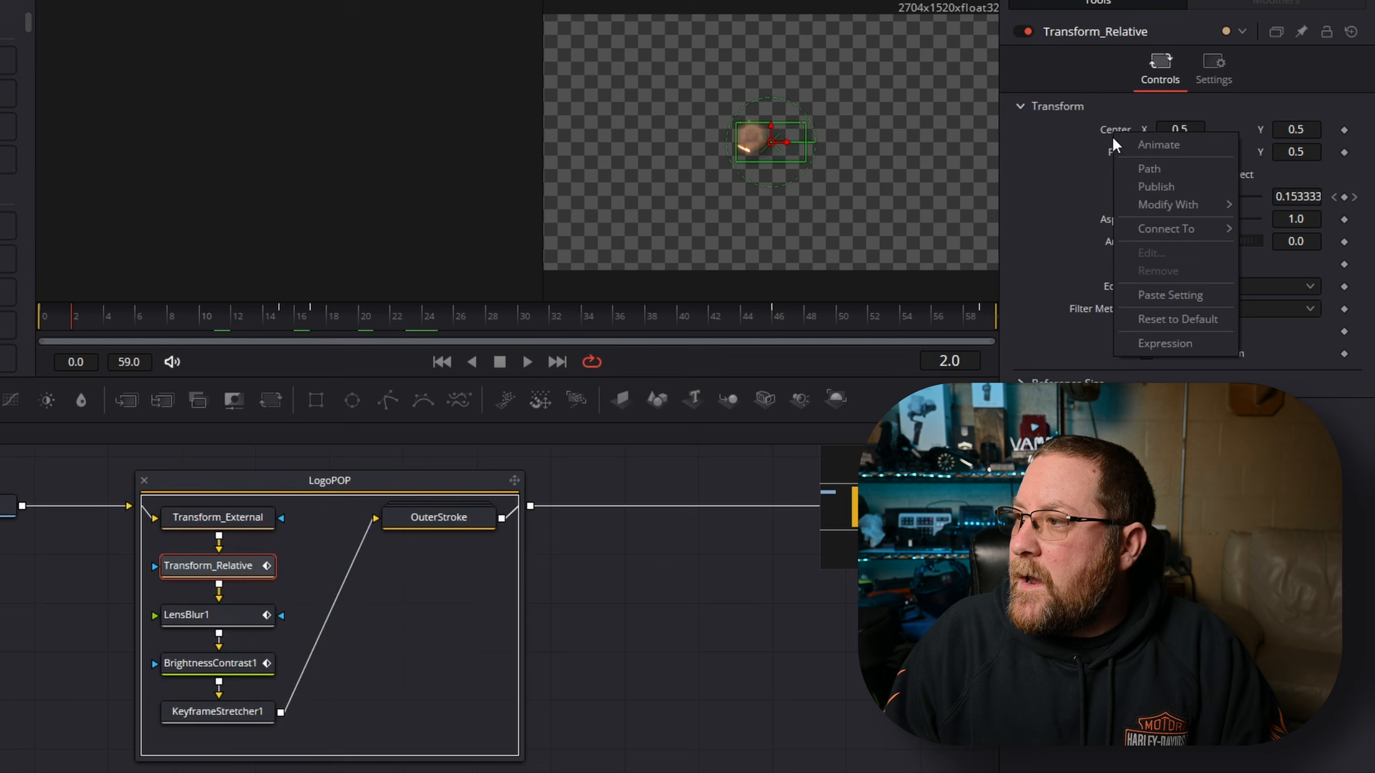
{"action": "left_click", "coordinate": [1155, 343]}
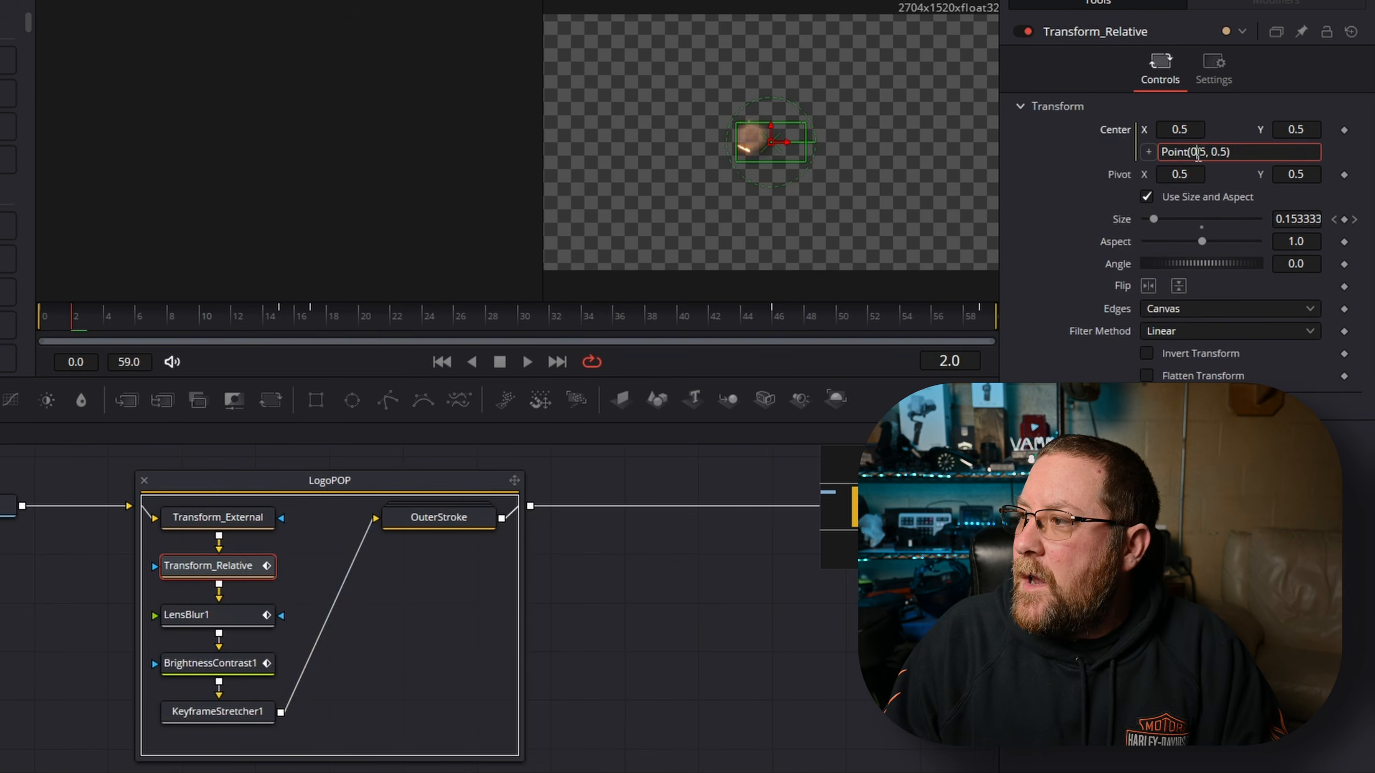
{"action": "double_click", "coordinate": [1198, 152]}
{"action": "type", "text": "LogoPosition"}
{"action": "key", "text": "Right"}
{"action": "key", "text": "Right"}
{"action": "key", "text": "Right"}
{"action": "key", "text": "Right"}
{"action": "key", "text": "Right"}
{"action": "key", "text": "BackSpace"}
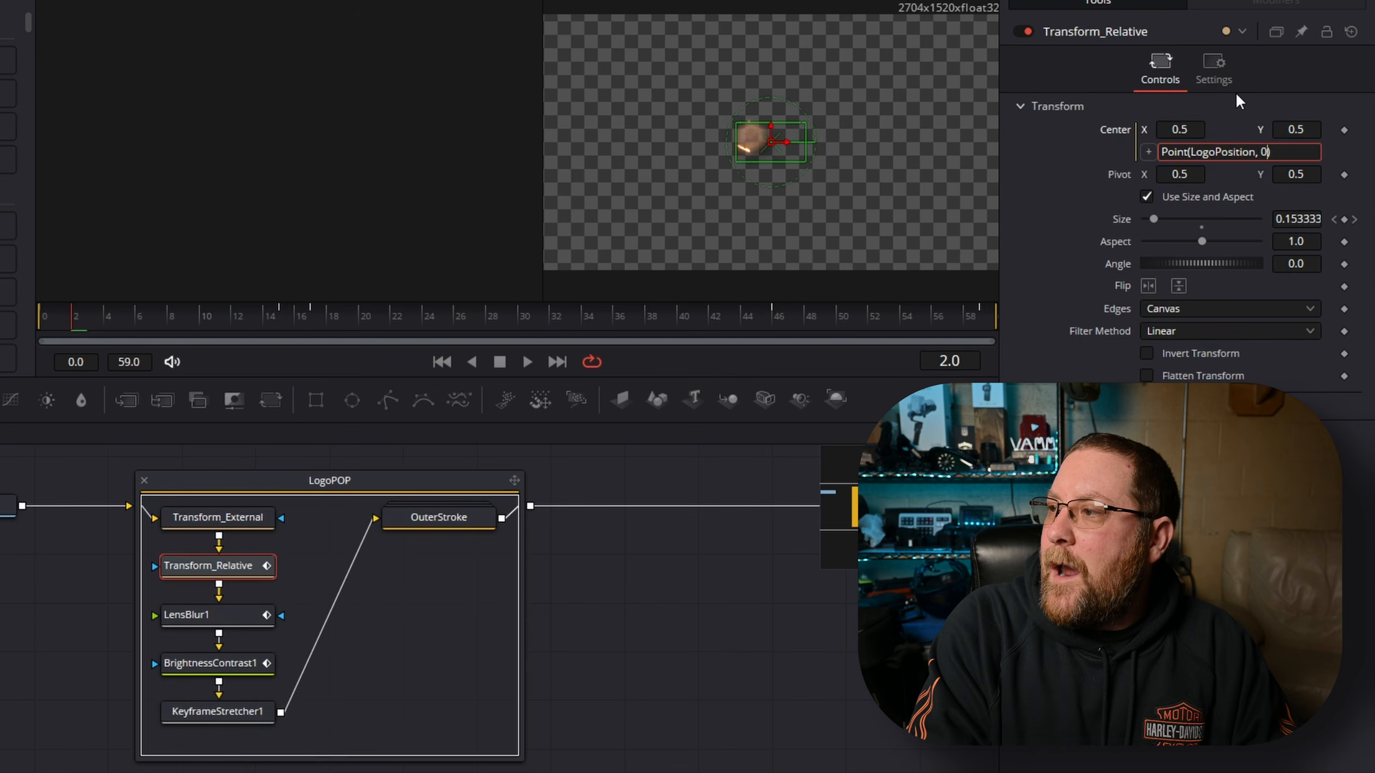
{"action": "key", "text": "BackSpace"}
{"action": "key", "text": "BackSpace"}
{"action": "type", "text": "Logo"}
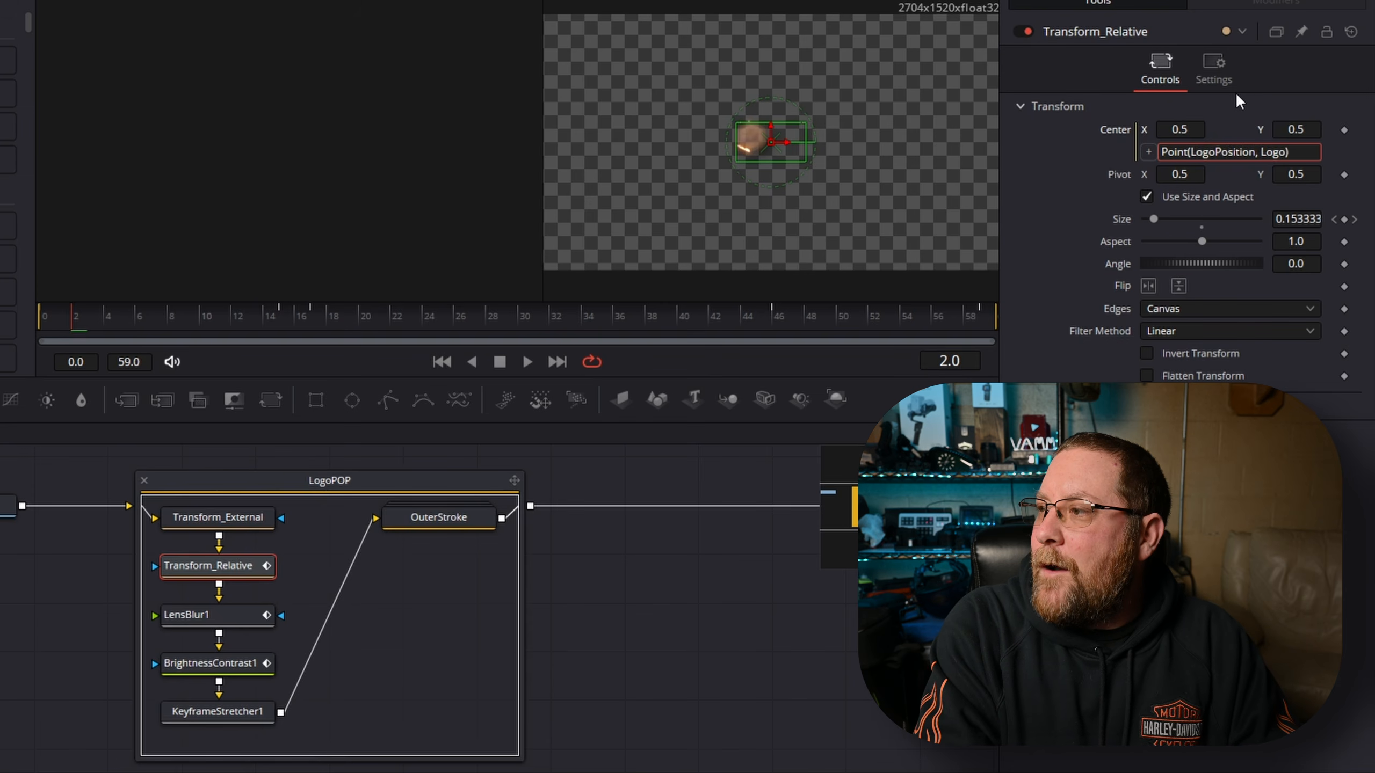
{"action": "key", "text": "BackSpace"}
{"action": "key", "text": "BackSpace"}
{"action": "key", "text": "BackSpace"}
{"action": "key", "text": "BackSpace"}
{"action": "key", "text": "BackSpace"}
{"action": "key", "text": "BackSpace"}
{"action": "type", "text": ".X, LogoPosition.Y"}
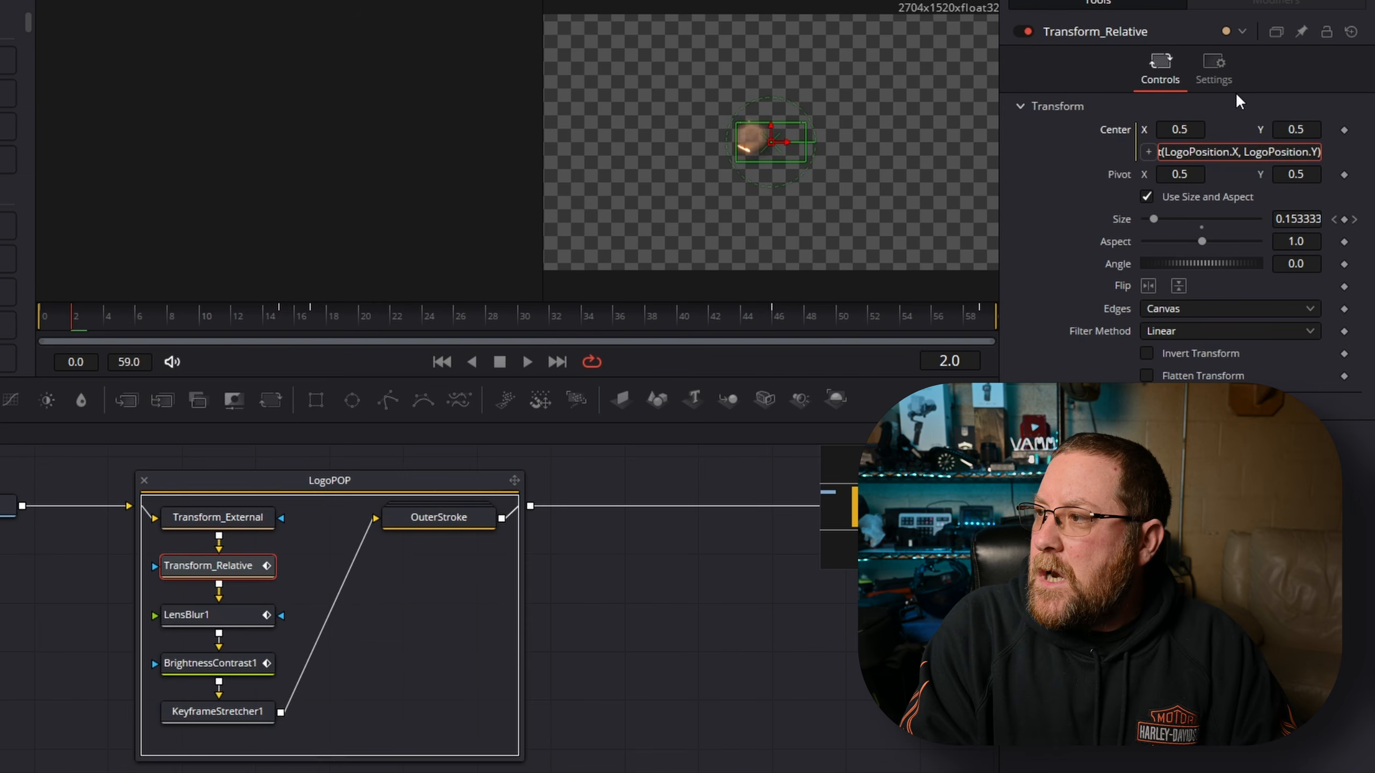
{"action": "key", "text": "Tab"}
{"action": "left_click_drag", "start_coordinate": [75, 326], "coordinate": [298, 365]}
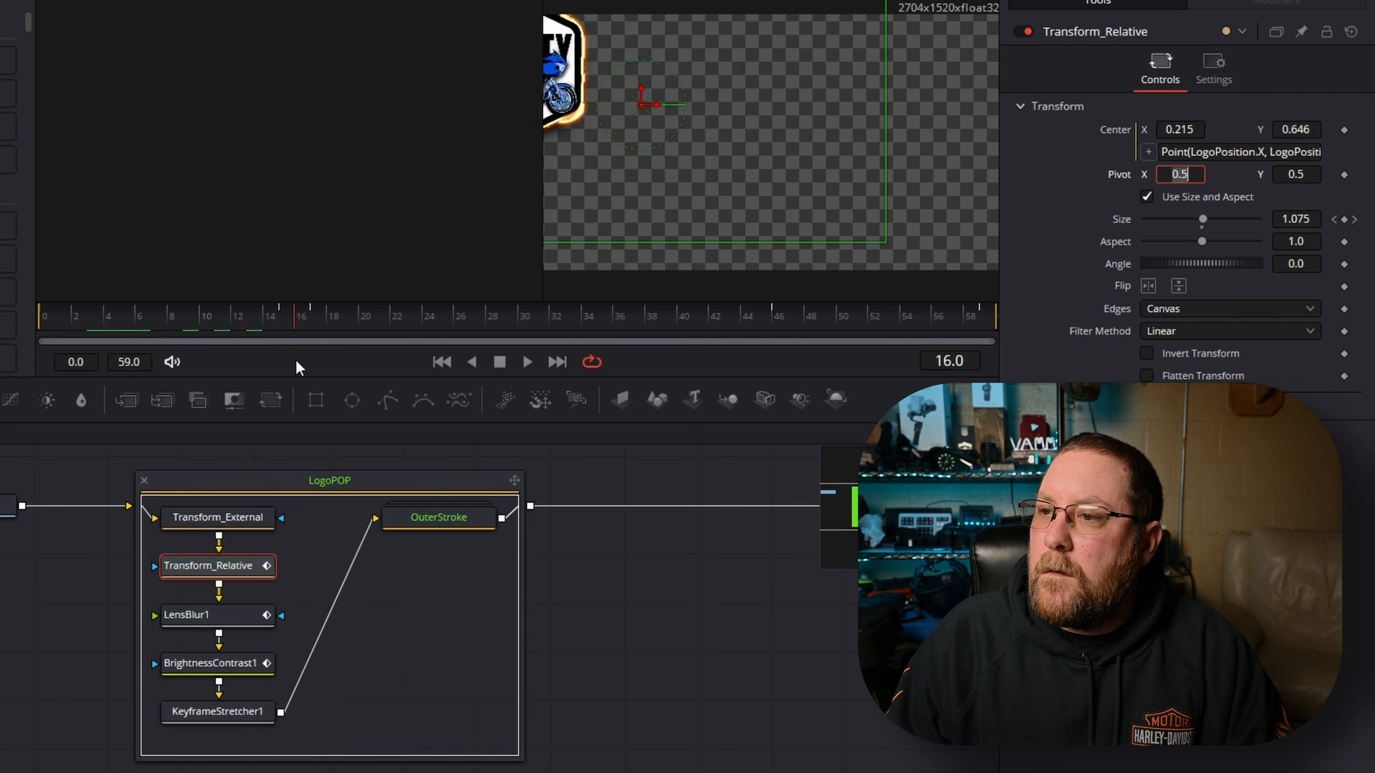
Remove the Center expression from Transform_External and return to the start of the animation to check it
{"action": "left_click", "coordinate": [218, 521]}
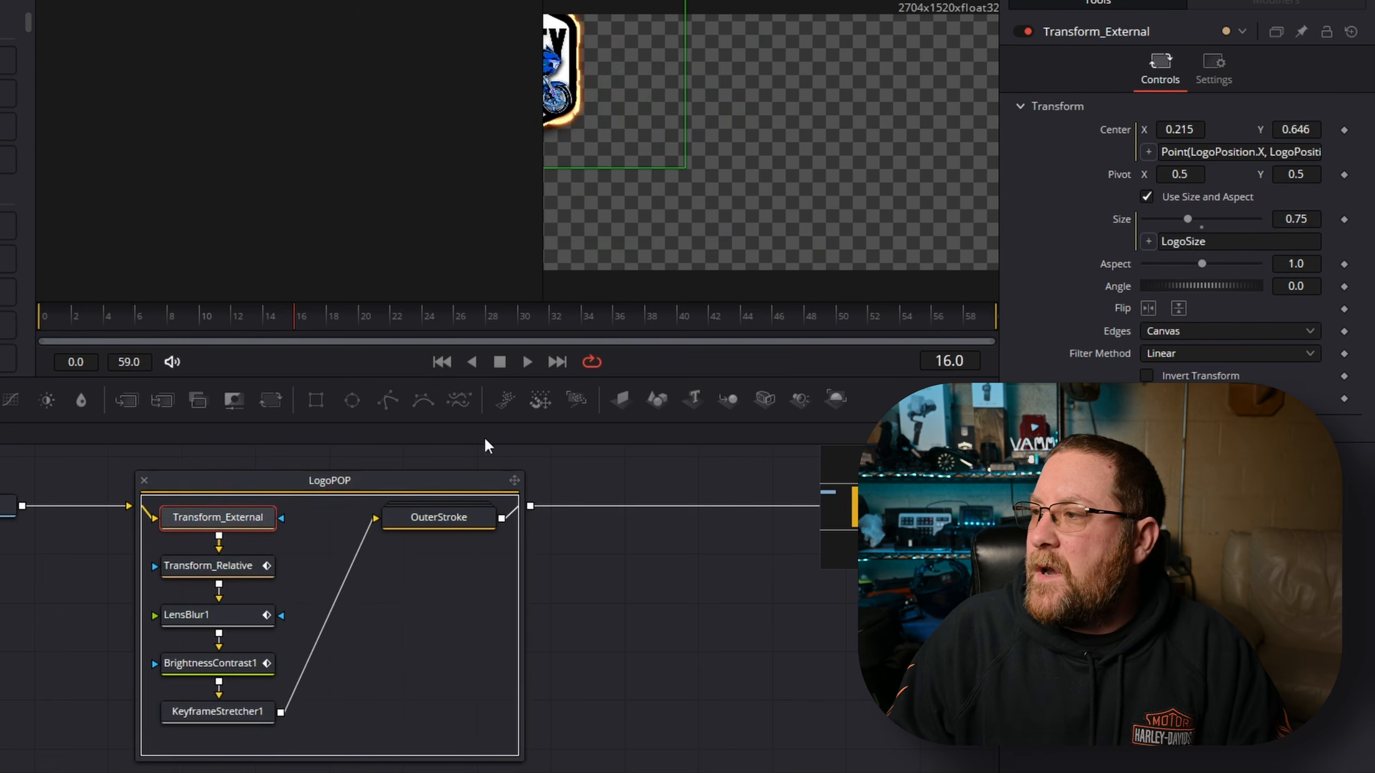
{"action": "right_click", "coordinate": [1116, 135]}
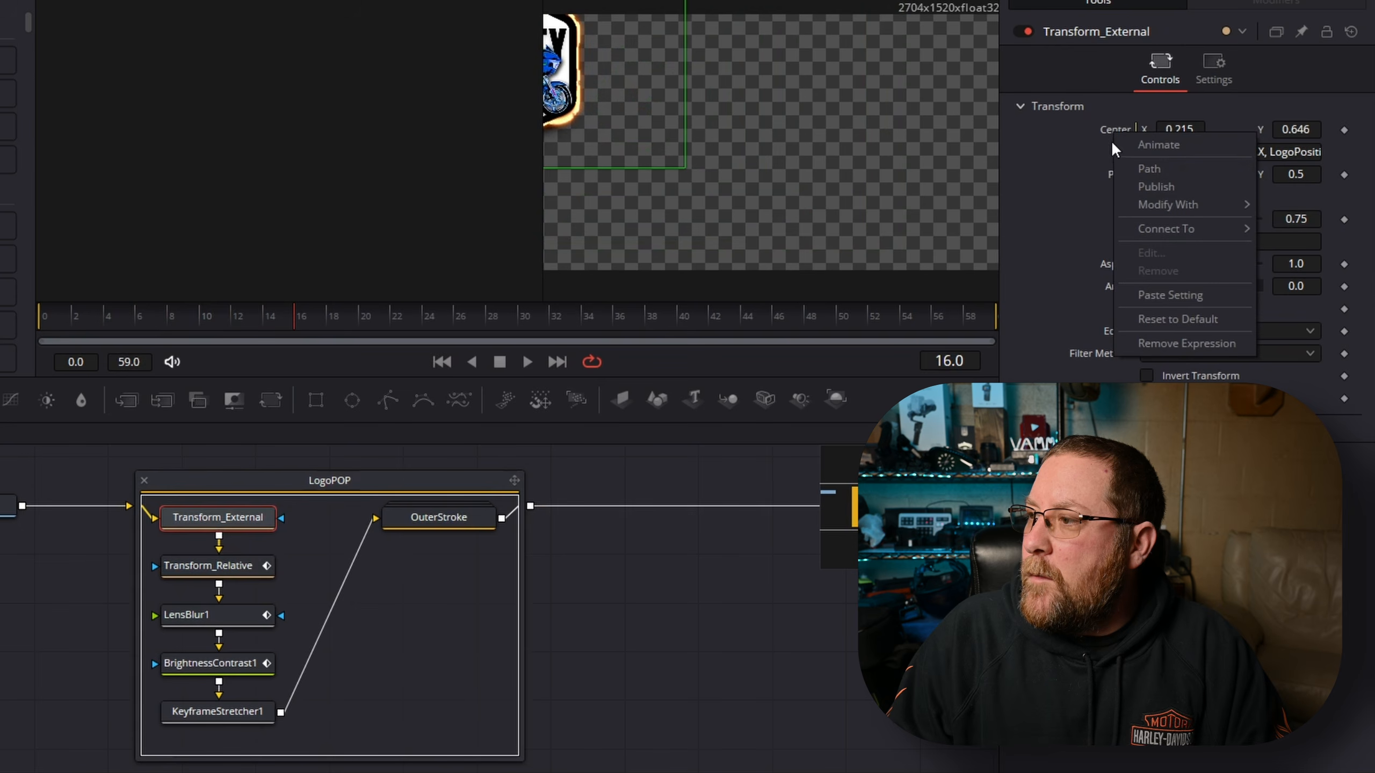
{"action": "left_click", "coordinate": [1161, 345]}
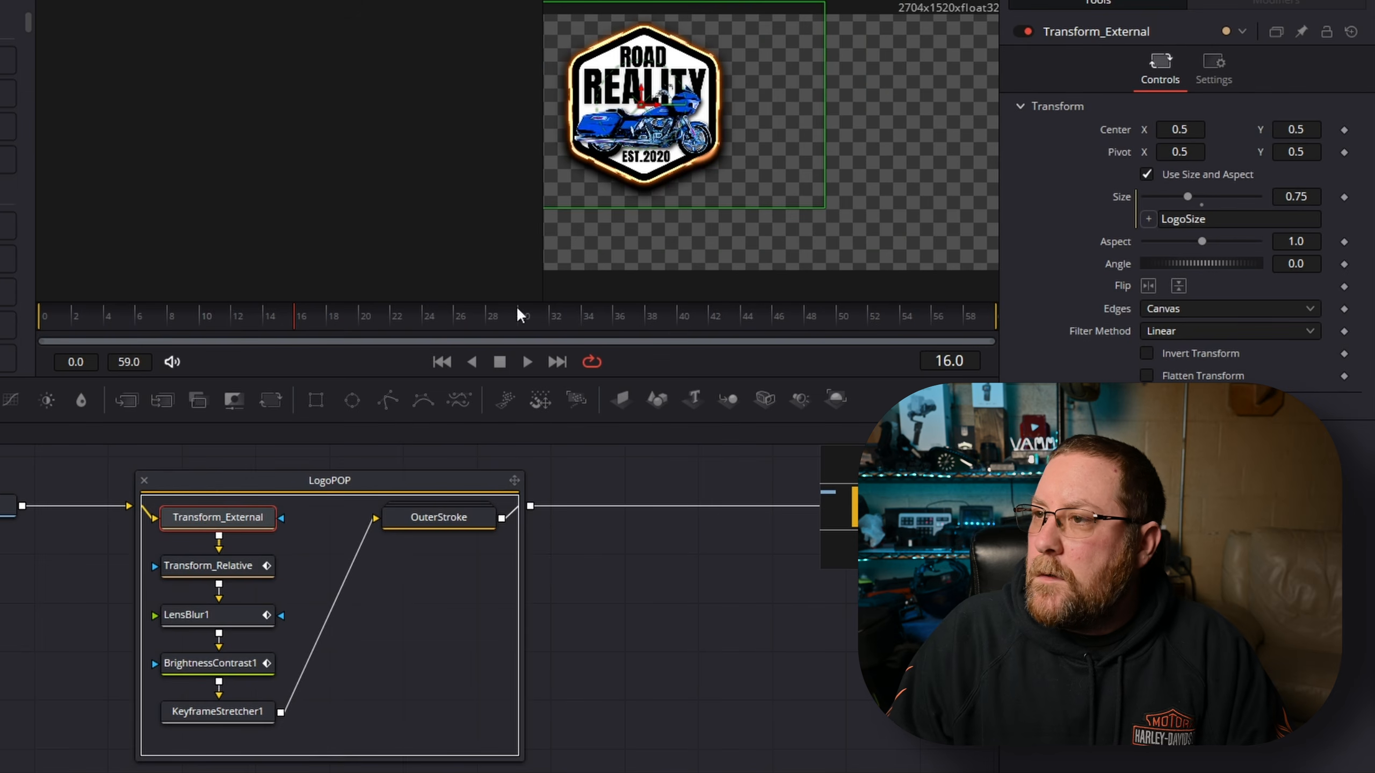
{"action": "left_click", "coordinate": [50, 320]}
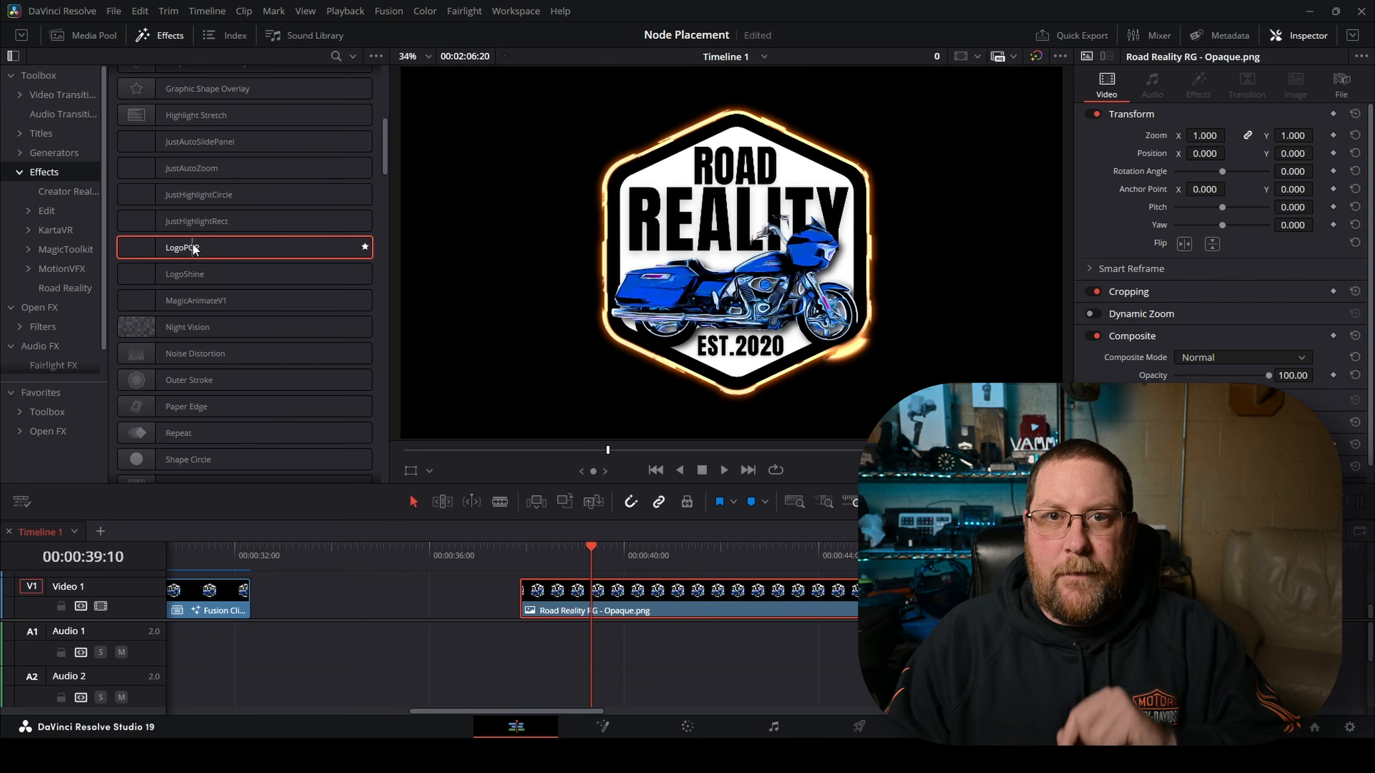
On the Edit page, apply the LogoPOP effect to the Road Reality RG - Opaque.png clip and set Logo Size to 0.75
{"action": "left_click_drag", "start_coordinate": [193, 249], "coordinate": [690, 607]}
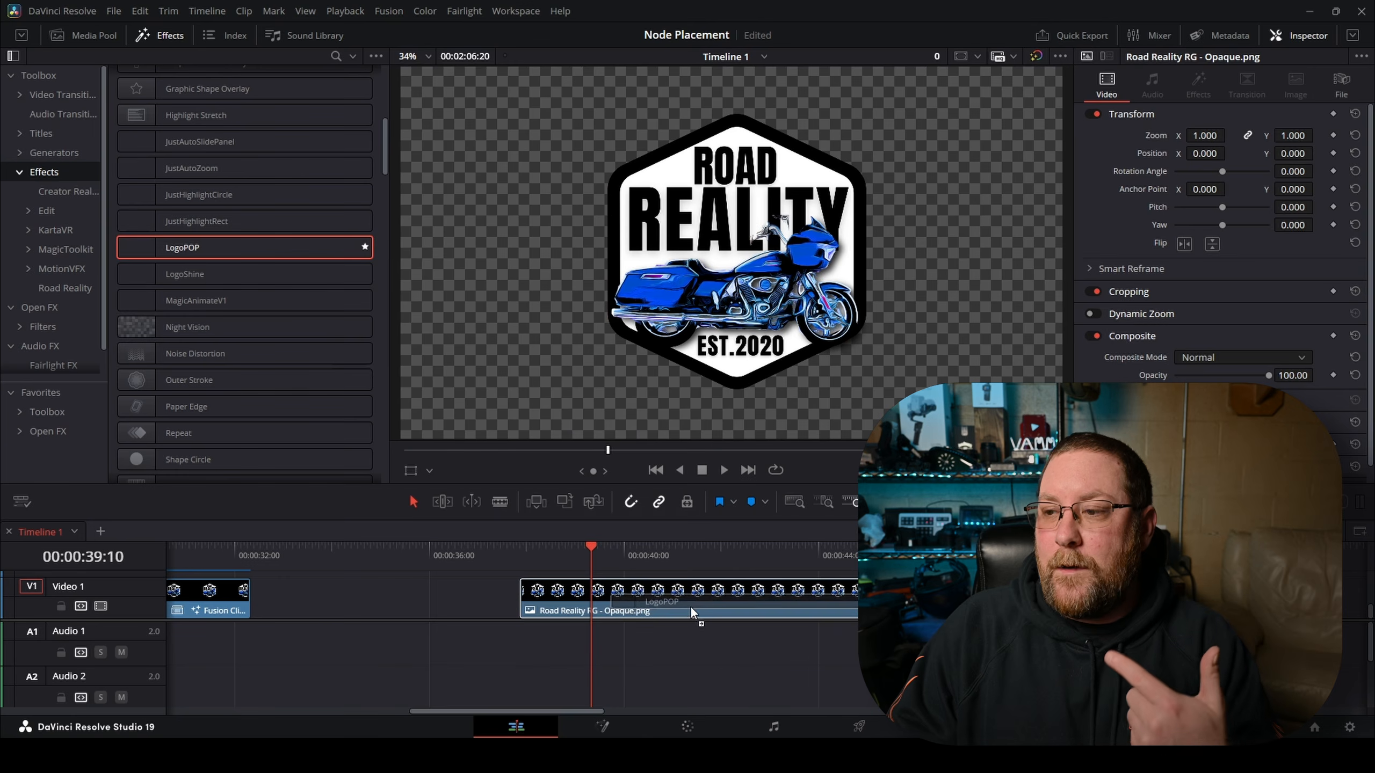
{"action": "left_click", "coordinate": [711, 552]}
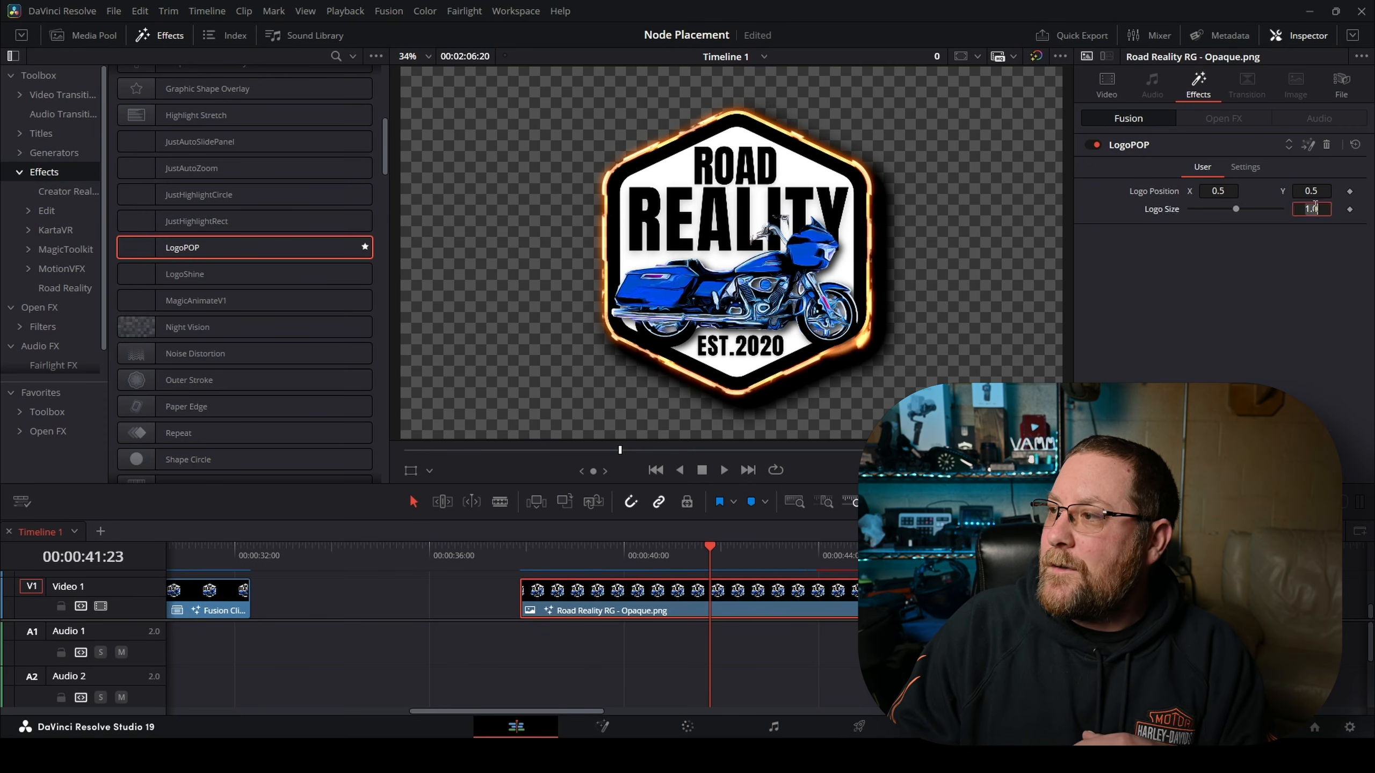
{"action": "type", "text": ".75"}
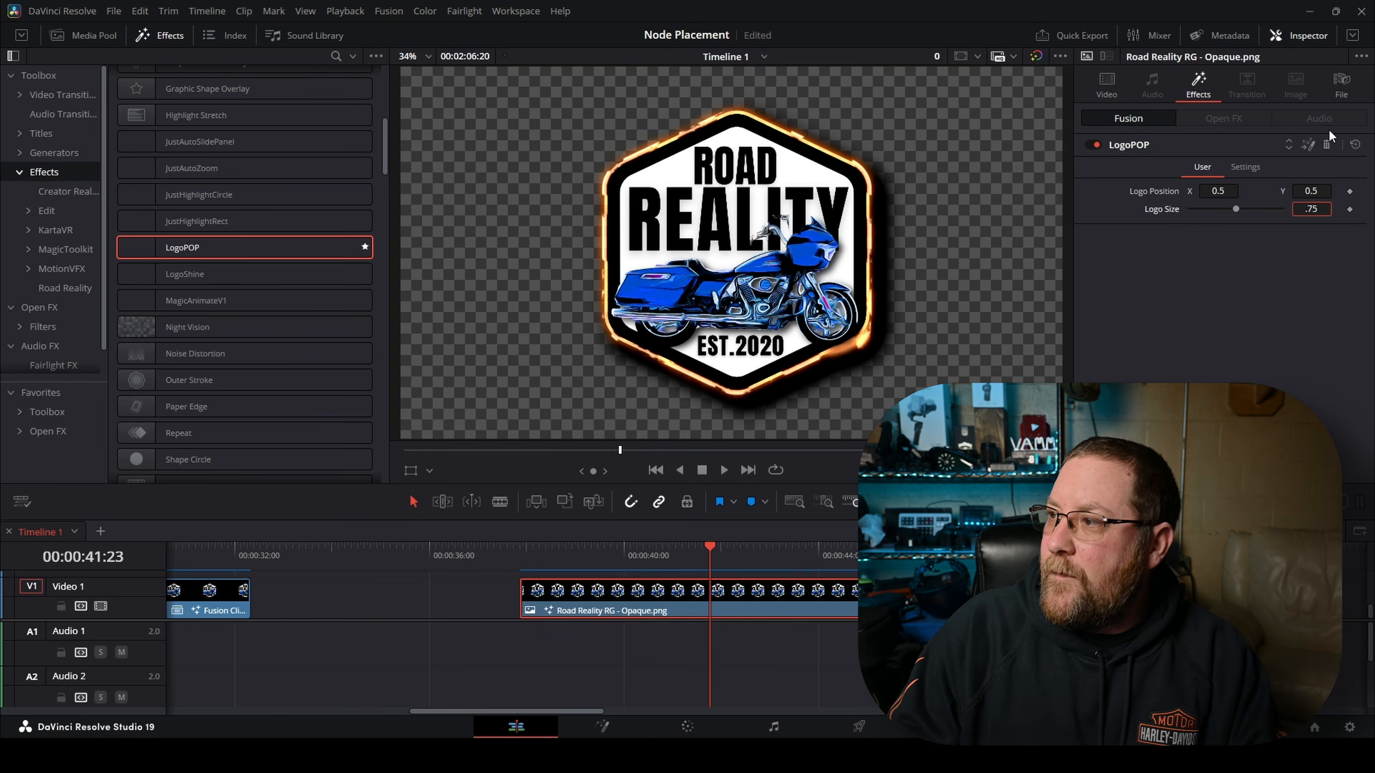
Set the clip's Logo Position to X 0.192, Y 0.651 and move the playhead back to the clip's start
{"action": "left_click", "coordinate": [1218, 191]}
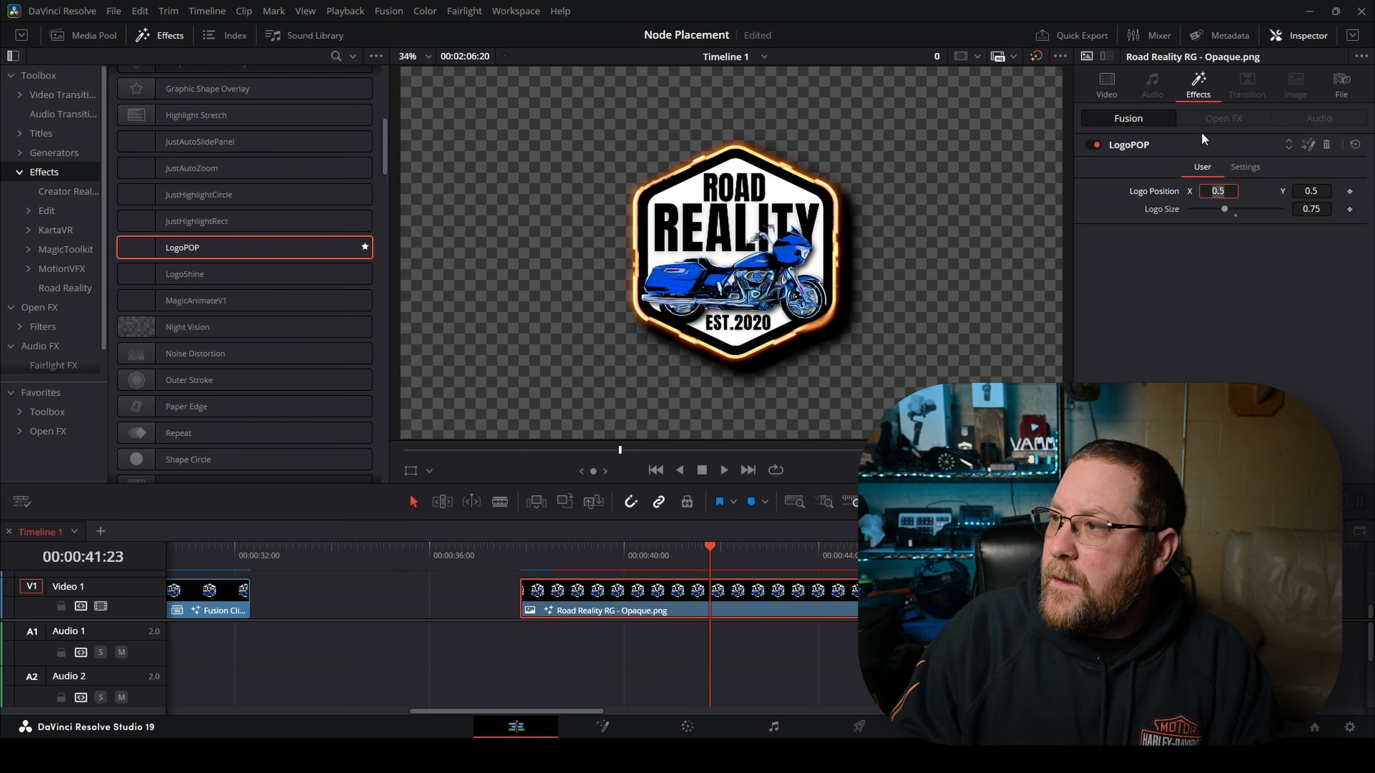
{"action": "left_click_drag", "start_coordinate": [1223, 194], "coordinate": [1181, 194]}
{"action": "left_click_drag", "start_coordinate": [1316, 194], "coordinate": [1336, 194]}
{"action": "left_click", "coordinate": [510, 555]}
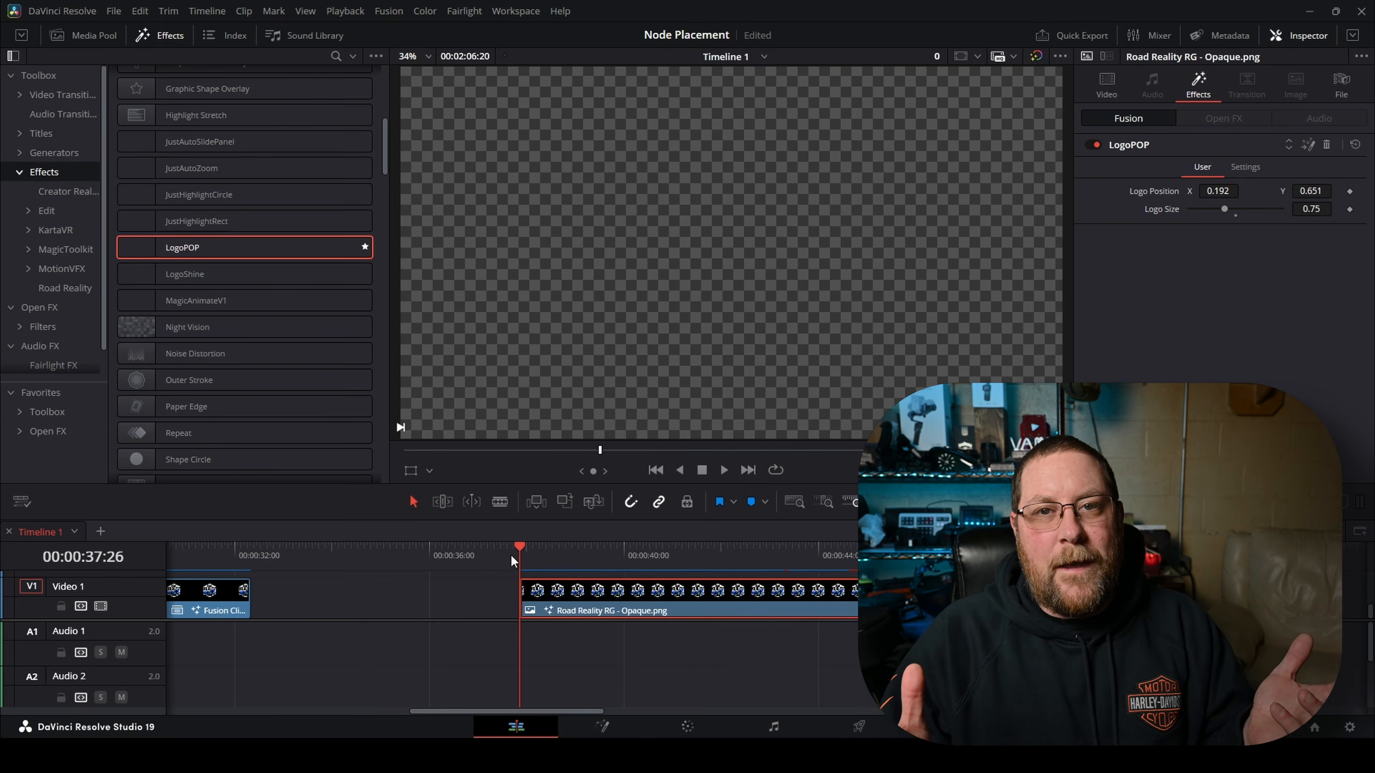
Play the Road Reality RG - Opaque.png clip from its start to check the positioned LogoPOP animation
{"action": "left_click", "coordinate": [505, 557]}
{"action": "key", "text": "space"}
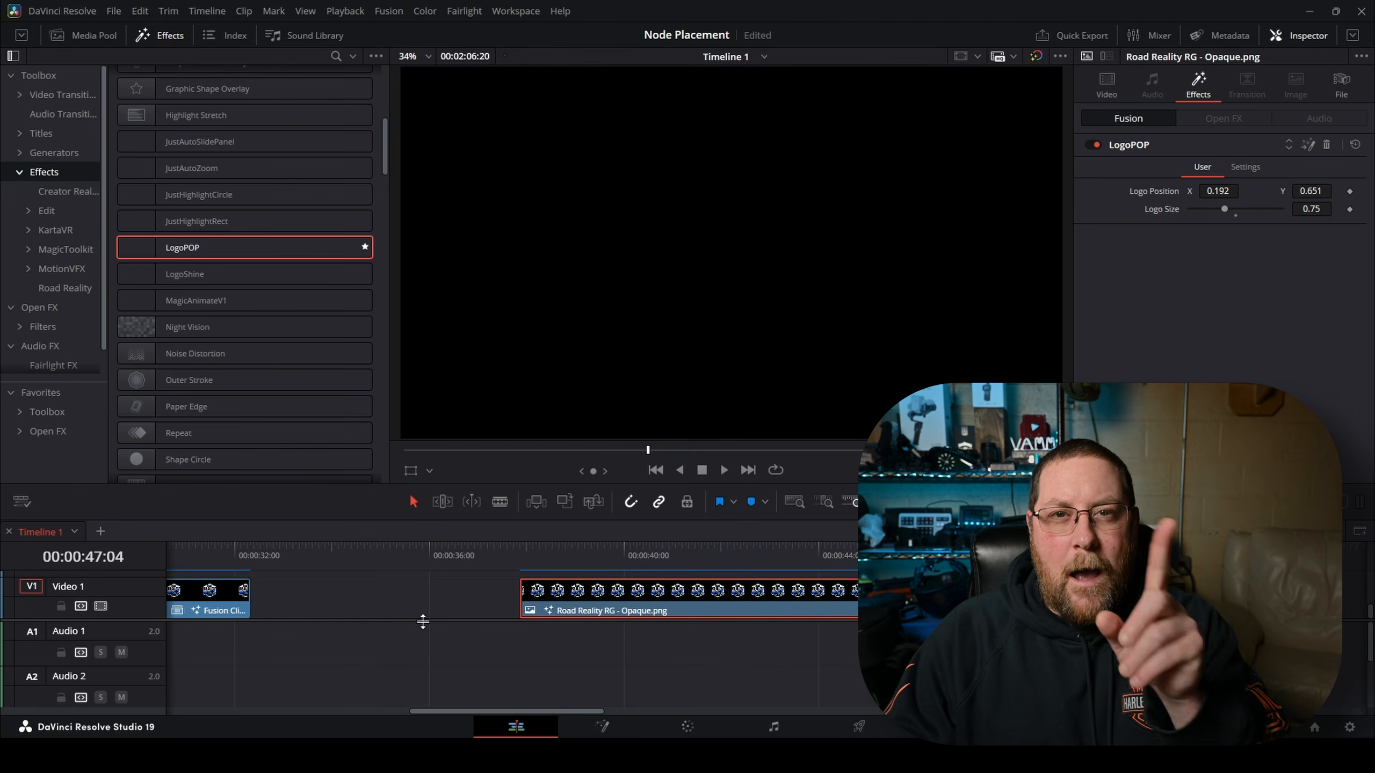
Open the timeline's second clip on the Fusion page and examine its LogoPOP group's transform pair and the KeyframeStretcher1, BrightnessContrast1 and LensBlur1 nodes
{"action": "left_click_drag", "start_coordinate": [468, 710], "coordinate": [224, 698]}
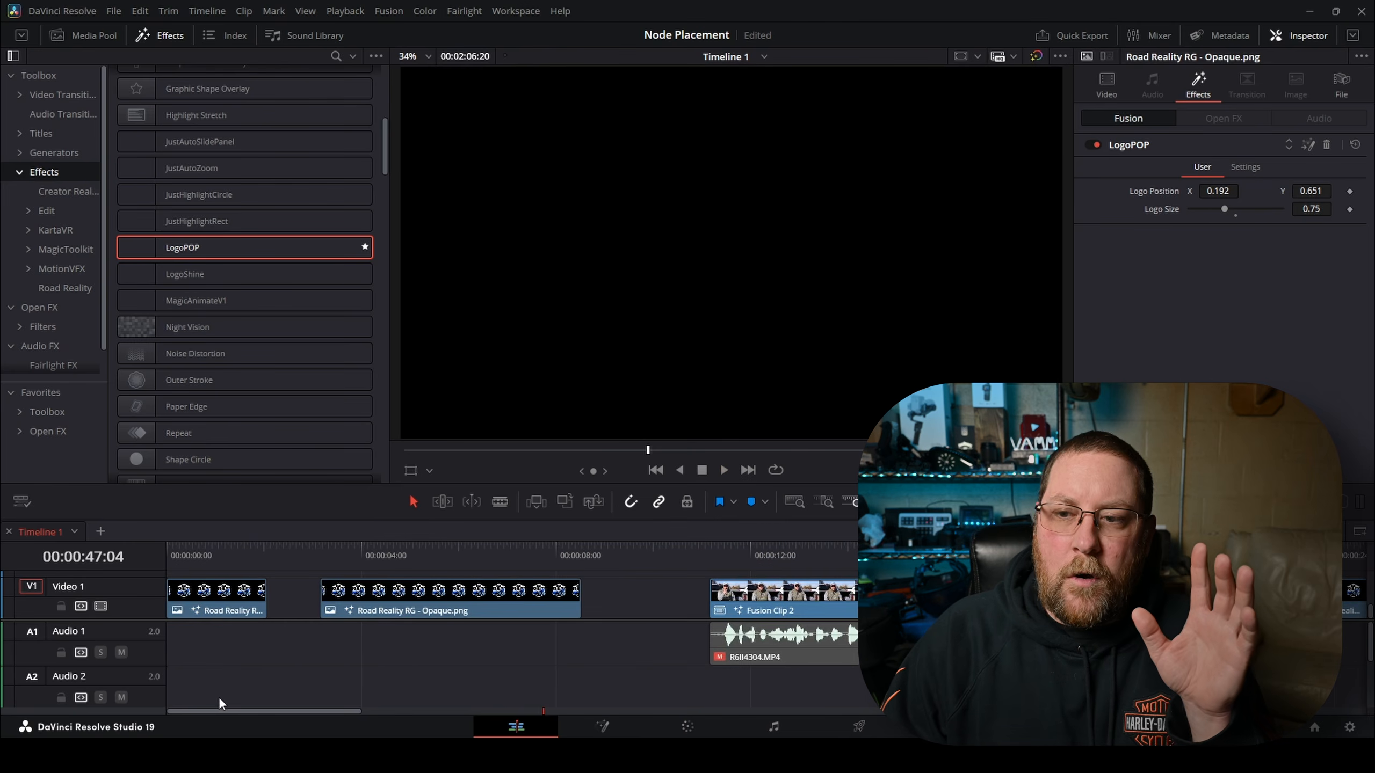
{"action": "left_click", "coordinate": [387, 595]}
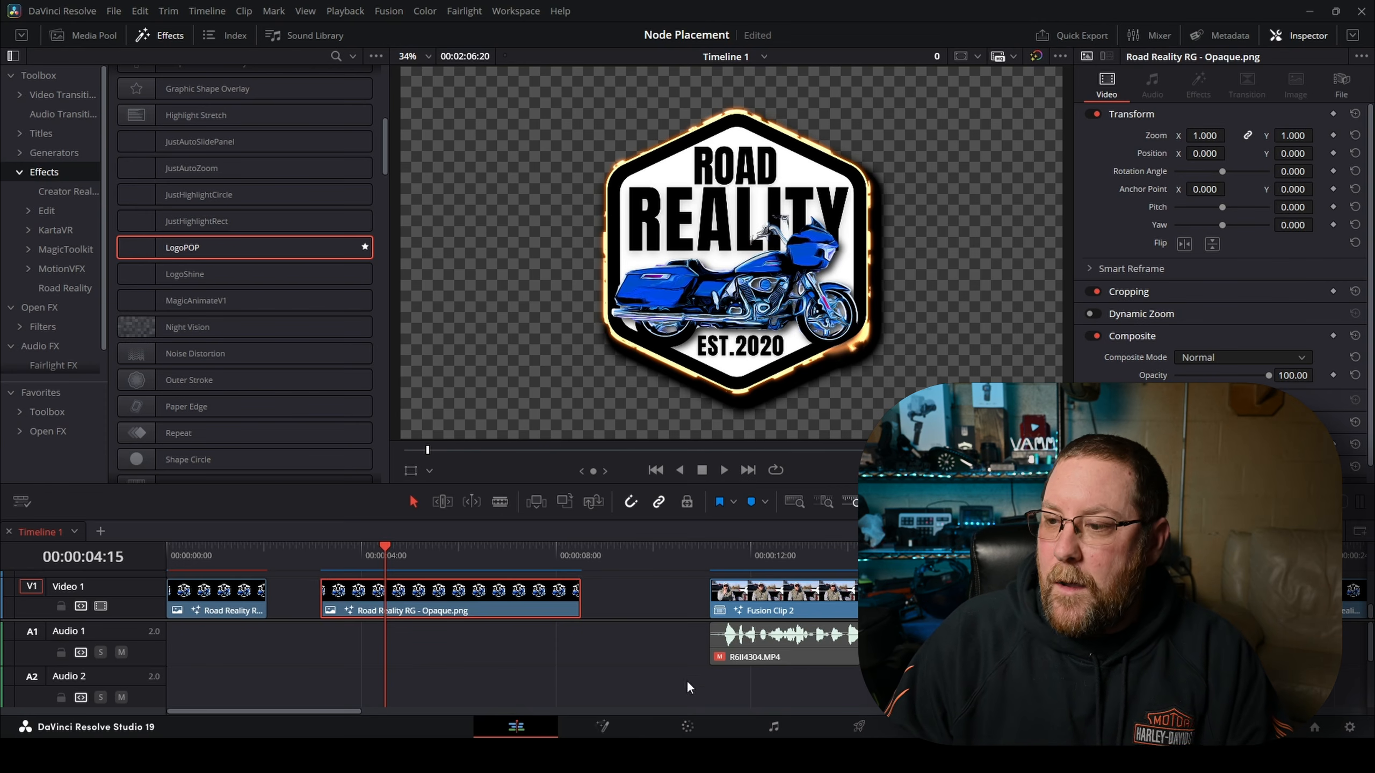
{"action": "left_click", "coordinate": [603, 726]}
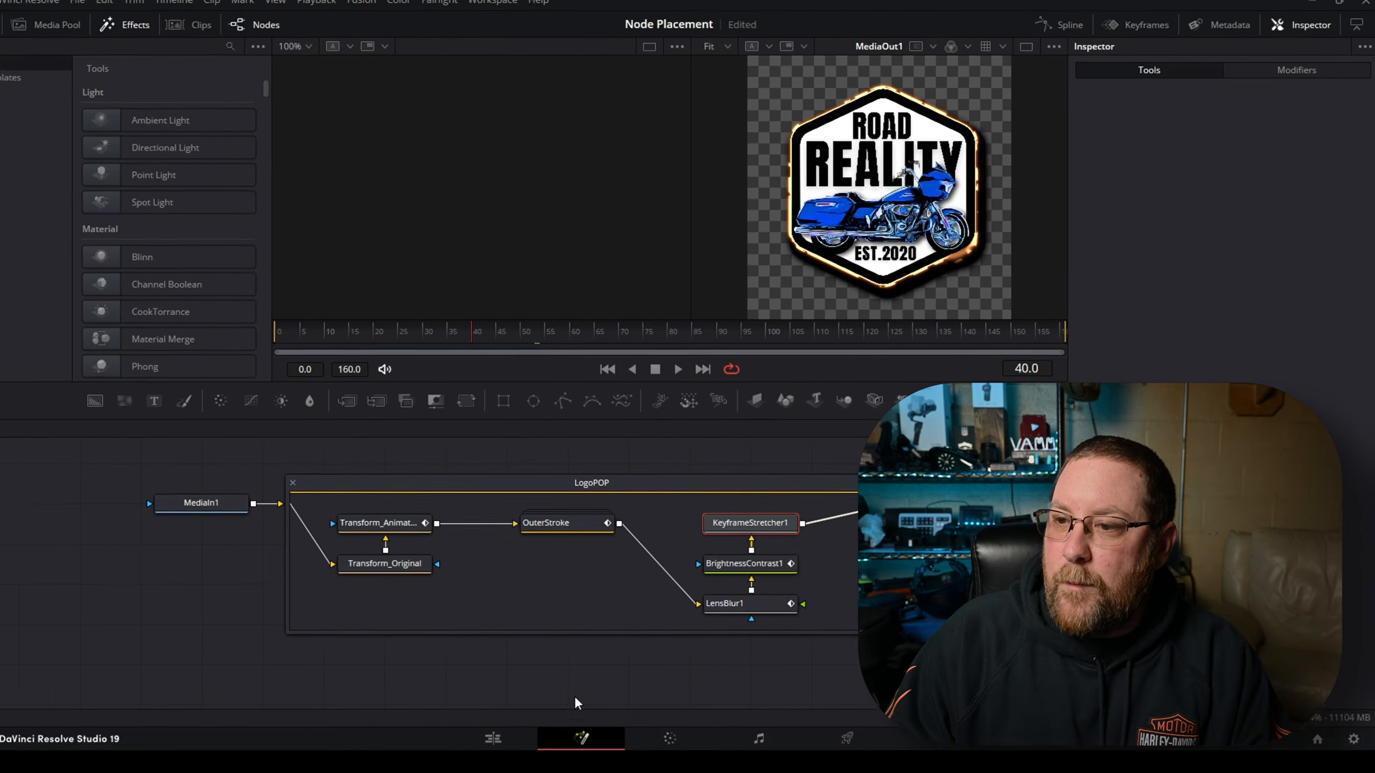
{"action": "left_click_drag", "start_coordinate": [316, 641], "coordinate": [135, 598]}
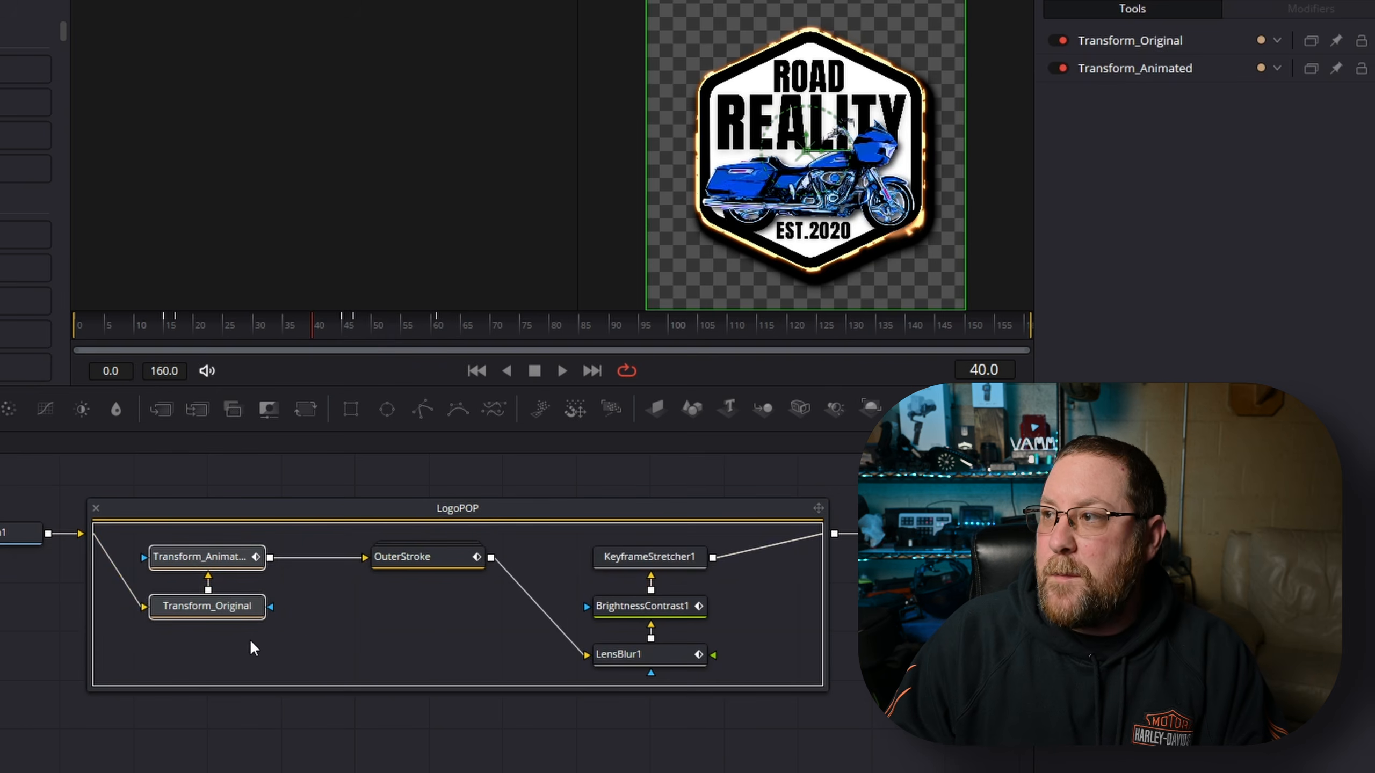
{"action": "left_click", "coordinate": [295, 648]}
{"action": "left_click", "coordinate": [419, 563]}
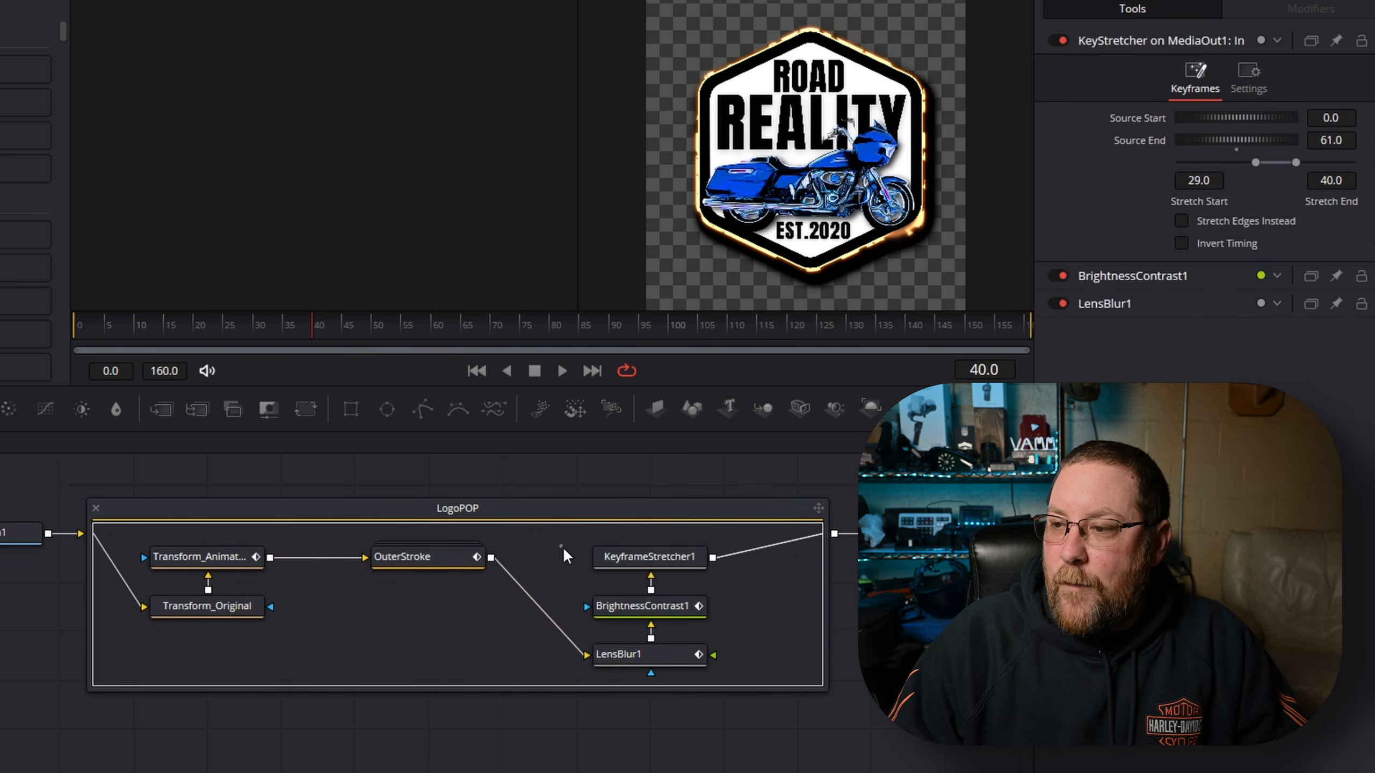
{"action": "left_click_drag", "start_coordinate": [561, 546], "coordinate": [722, 685]}
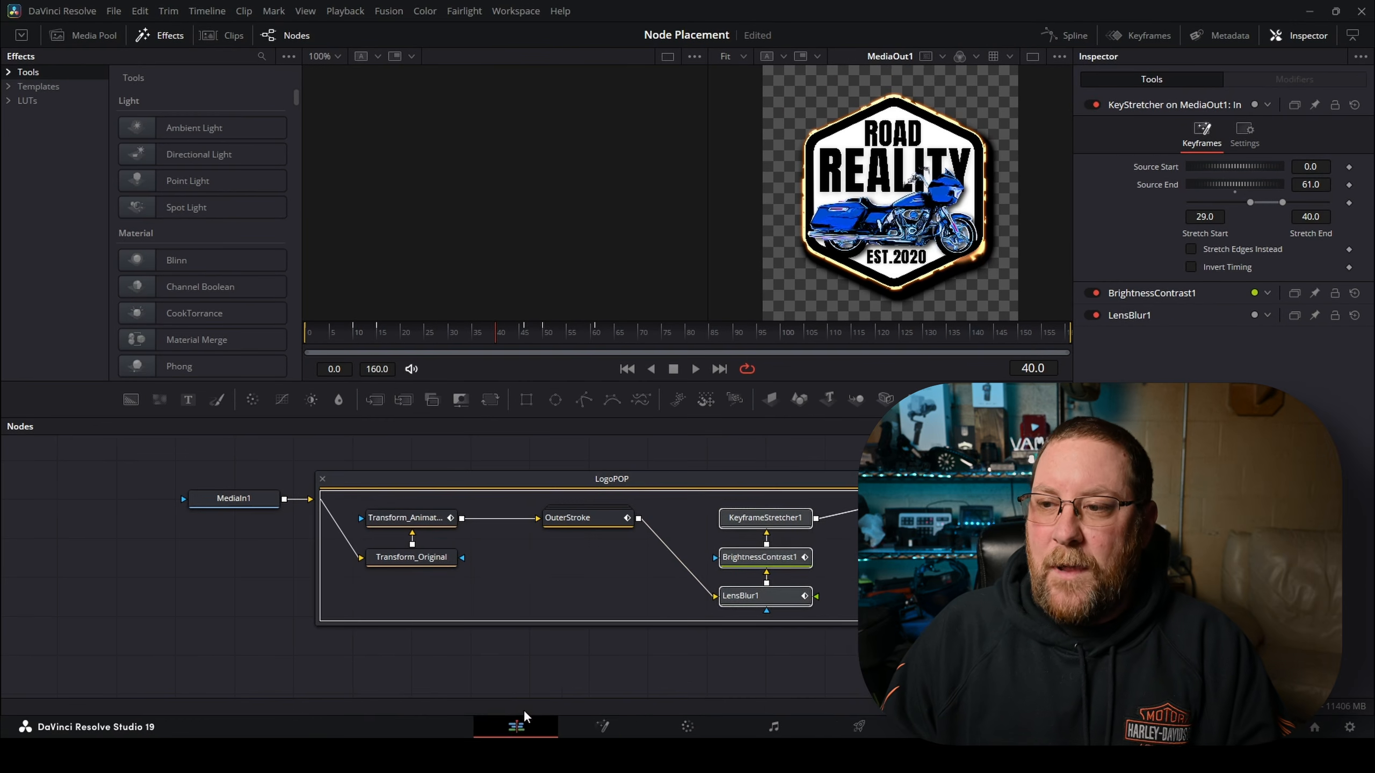
Return to the Edit page and play the second Road Reality logo clip from its start to review its pop-in and pop-out
{"action": "left_click", "coordinate": [538, 723]}
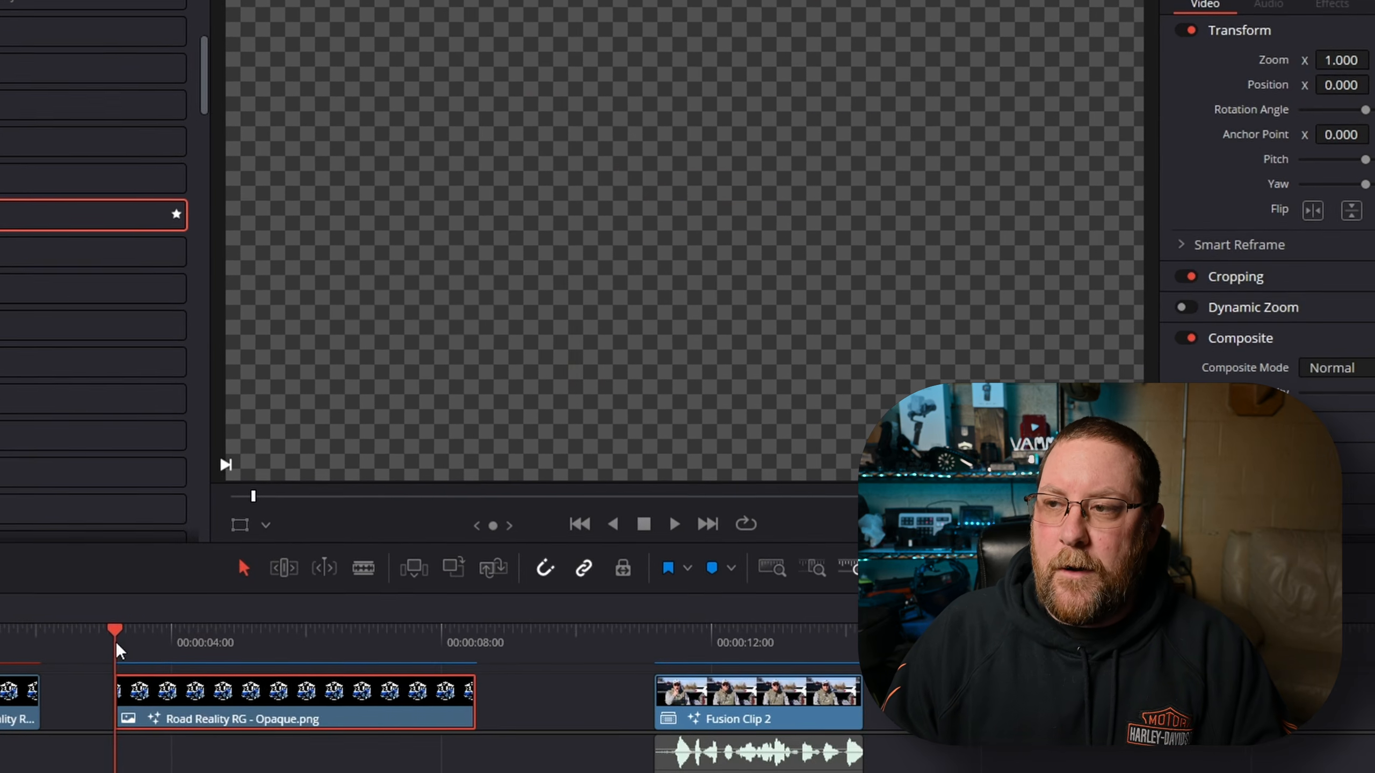
{"action": "key", "text": "space"}
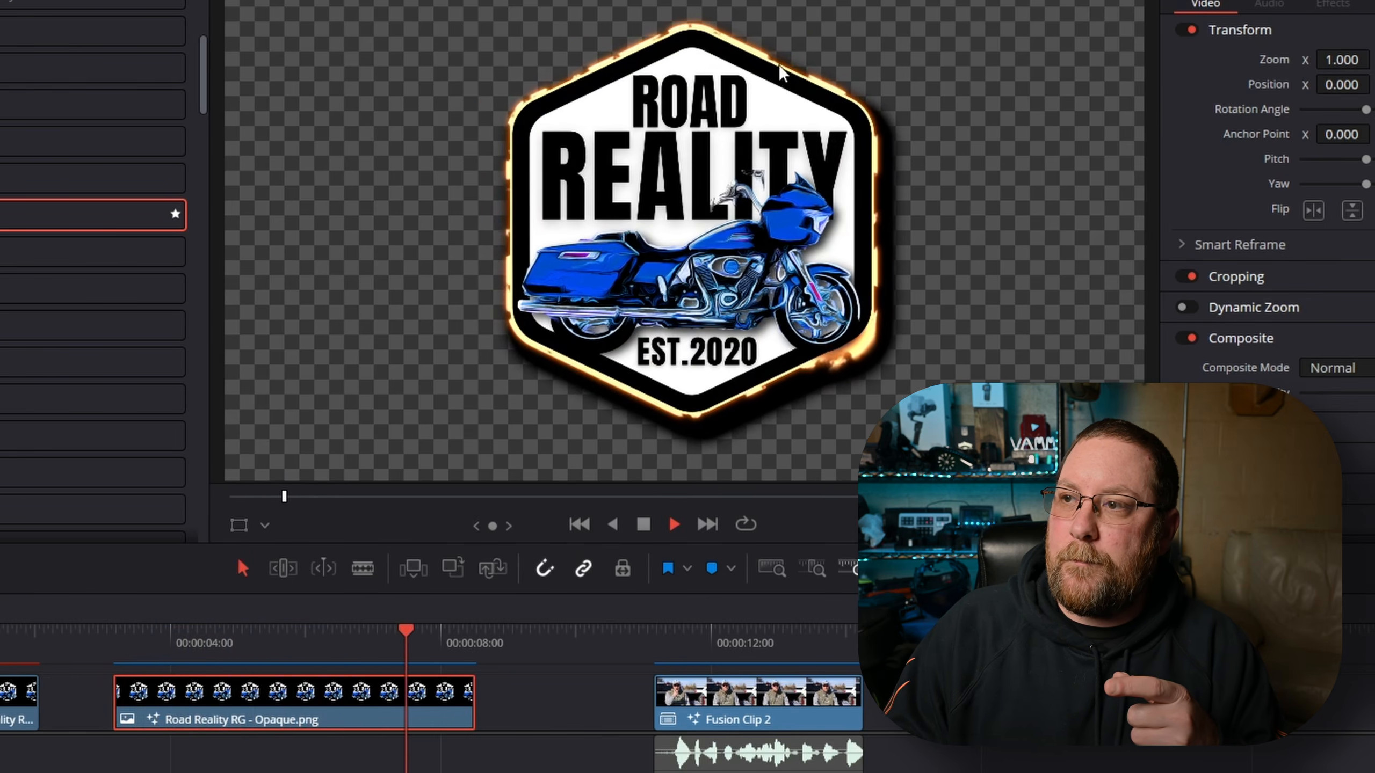
{"action": "key", "text": "space"}
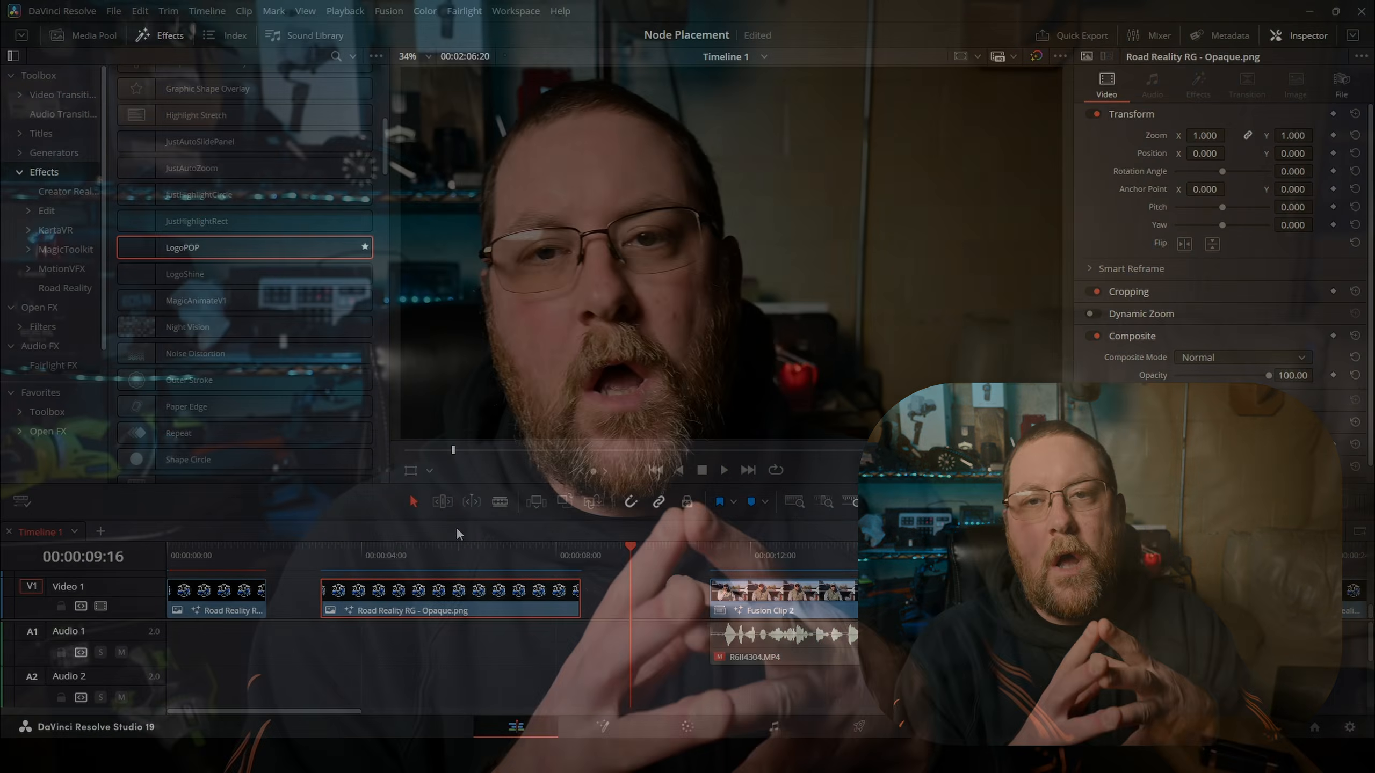